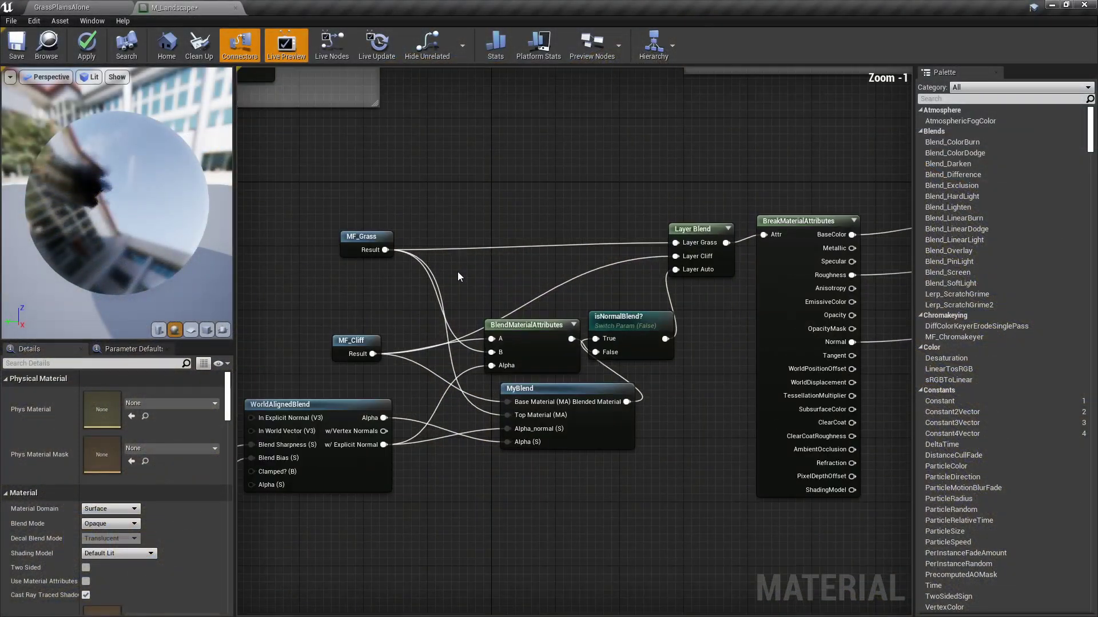
Connect the Specular output of BreakMaterialAttributes to the Specular input of the M_Landscape result node.
right_click_drag(457, 272, 624, 330)
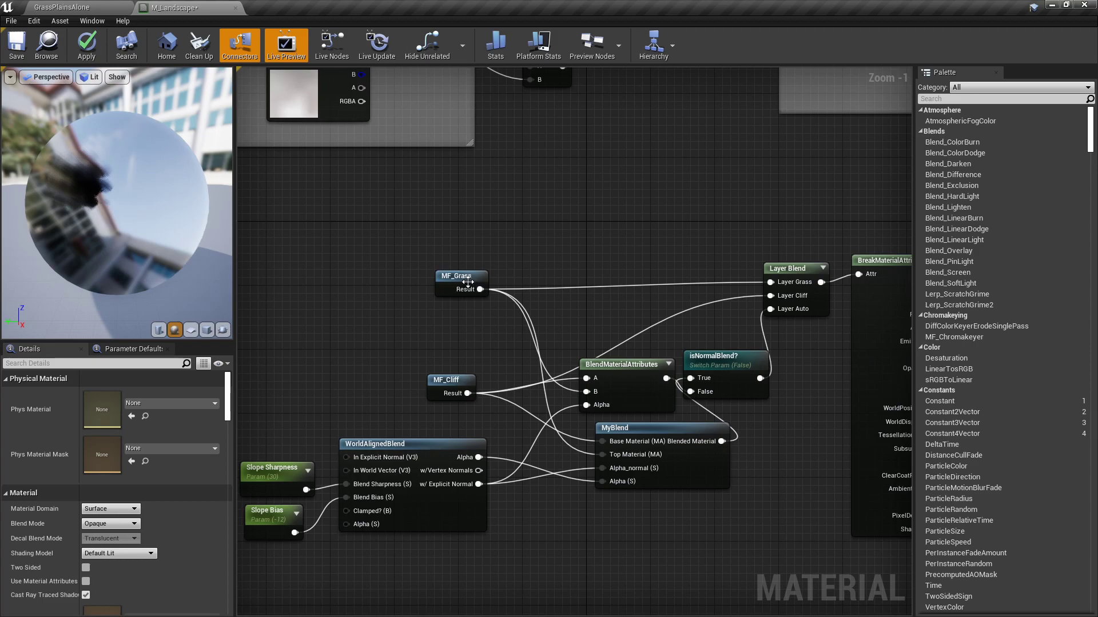
left_click(468, 283)
right_click_drag(683, 309, 470, 285)
right_click_drag(739, 310, 440, 309)
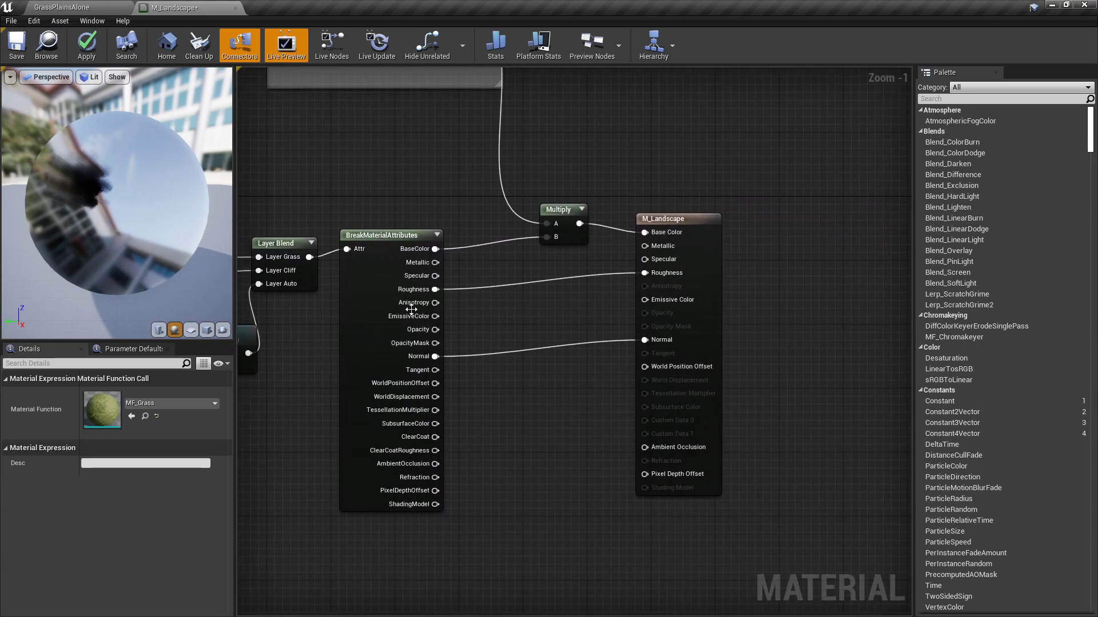
left_click(496, 282)
scroll(496, 282, "up", 1)
left_click_drag(420, 282, 704, 254)
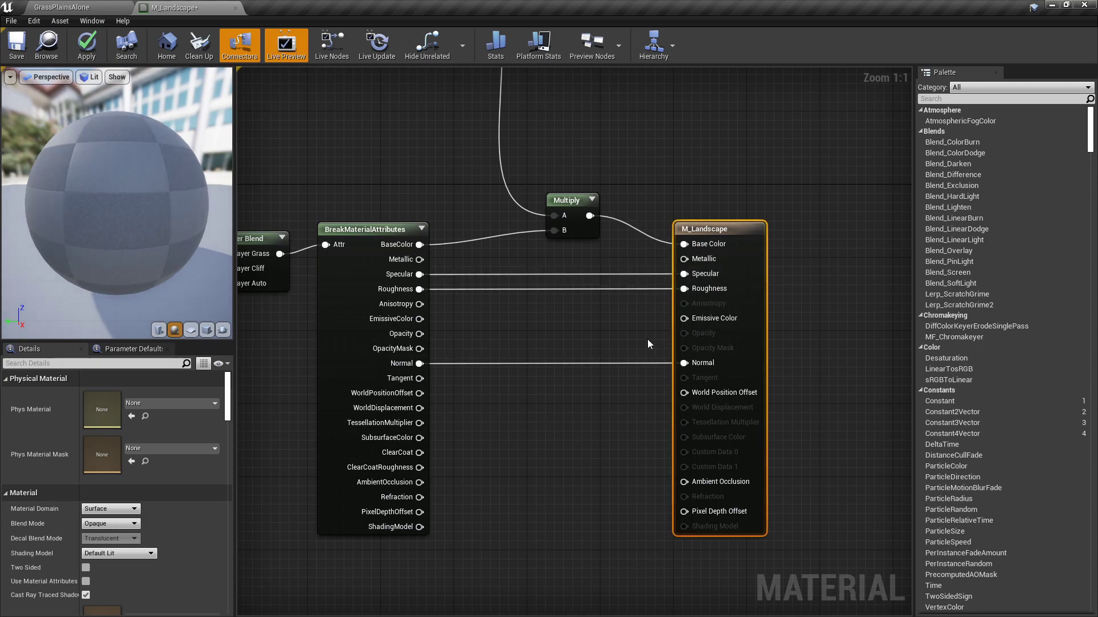
Open the MF_Grass material function from the landscape graph and look over its overall node layout.
right_click_drag(705, 255, 929, 345)
double_click(598, 260)
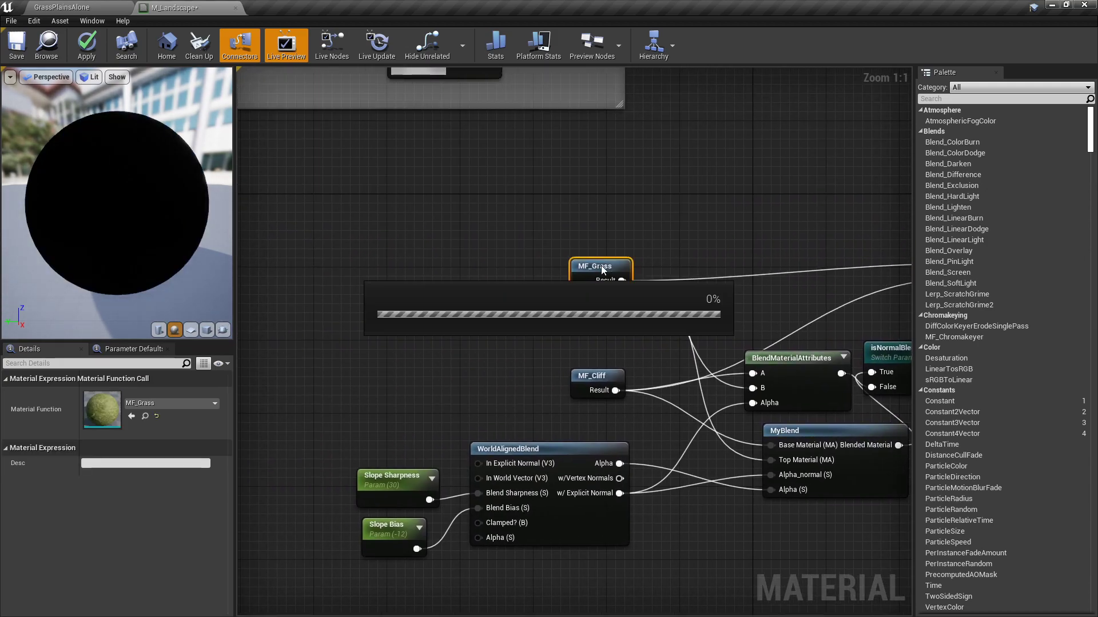
scroll(735, 323, "down", 5)
right_click_drag(705, 336, 496, 396)
left_click_drag(559, 372, 686, 372)
right_click_drag(427, 291, 680, 342)
left_click_drag(679, 342, 411, 201)
left_click(409, 202)
scroll(411, 269, "down", 4)
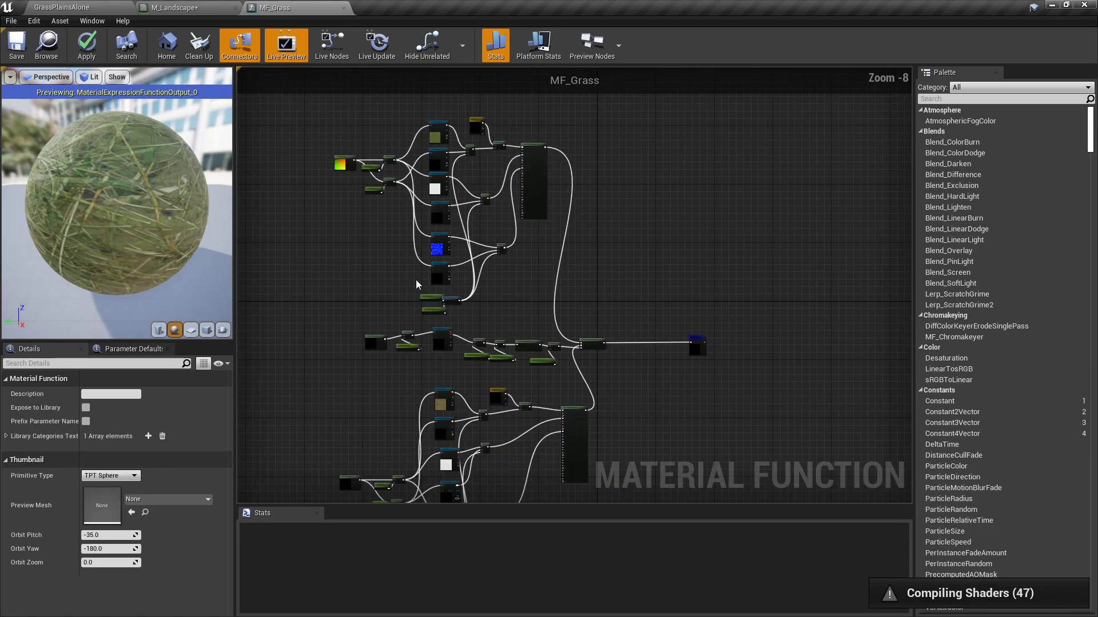
Examine the lower and upper texture groups of the grass function and how they feed the MakeMaterialAttributes nodes.
right_click_drag(412, 277, 432, 152)
left_click_drag(344, 247, 665, 438)
left_click(664, 437)
right_click_drag(605, 235, 568, 415)
scroll(527, 262, "up", 4)
right_click_drag(525, 280, 394, 216)
left_click_drag(343, 104, 625, 471)
right_click_drag(343, 321, 646, 398)
scroll(502, 201, "up", 2)
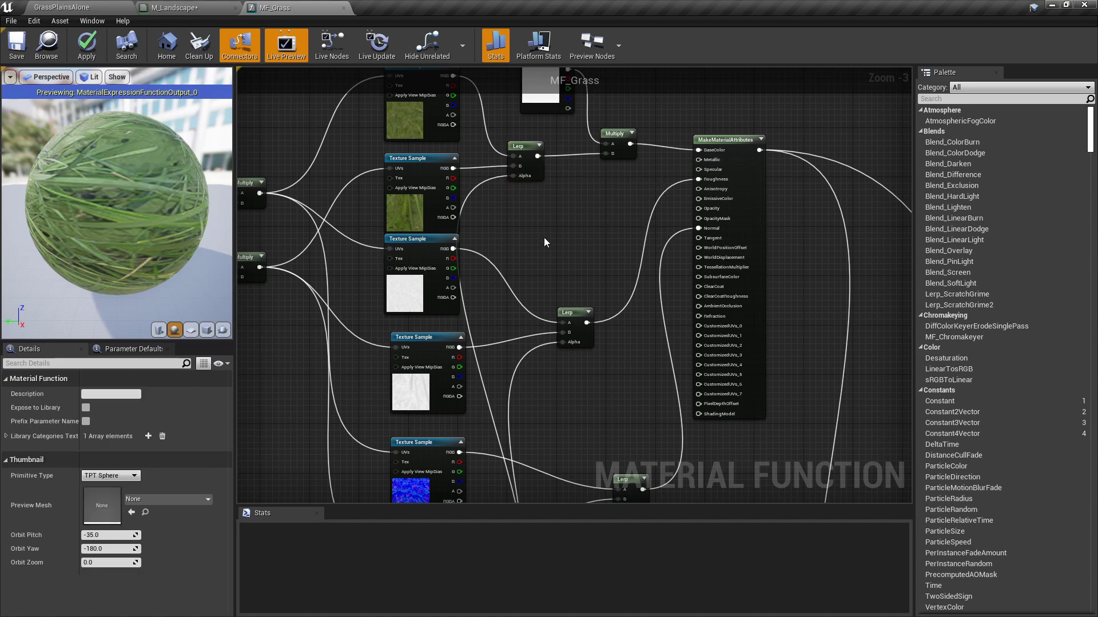
Make room in the upper grass group by moving its texture nodes and base-color Lerp away from MakeMaterialAttributes, and apply the material function.
scroll(568, 192, "down", 4)
left_click_drag(561, 334, 532, 322)
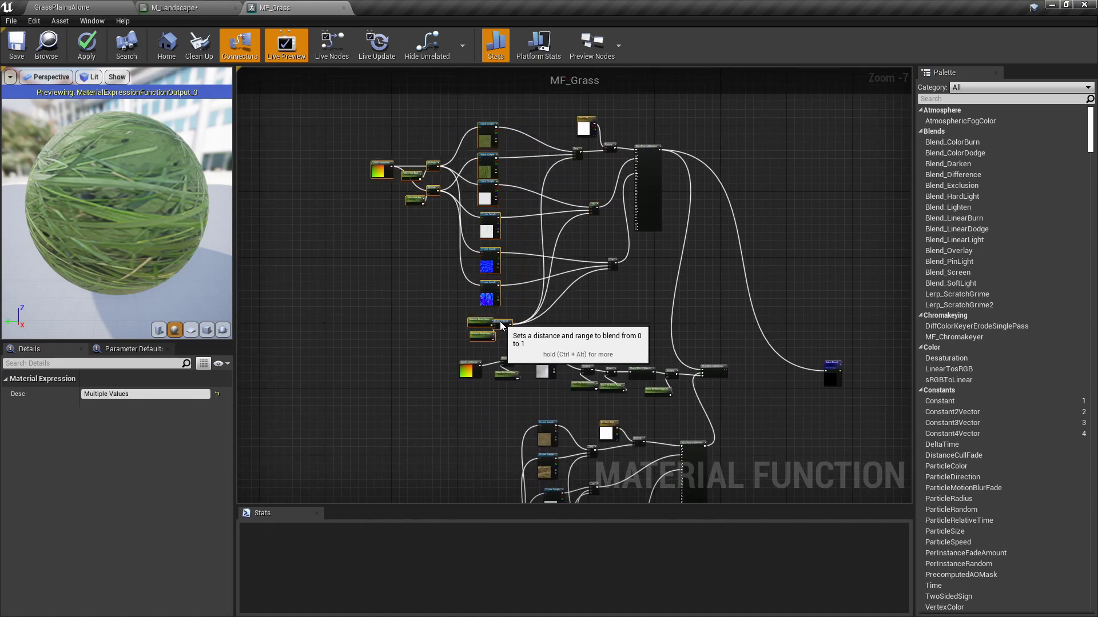
left_click(549, 275)
scroll(594, 183, "up", 3)
left_click_drag(607, 200, 484, 191)
left_click(489, 236)
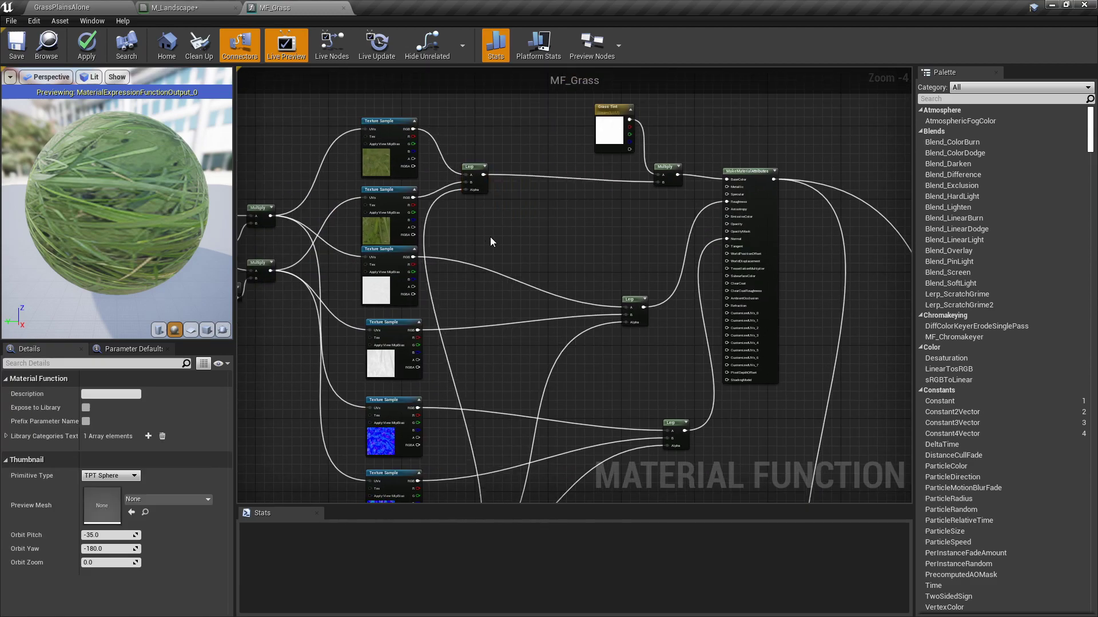
left_click(87, 44)
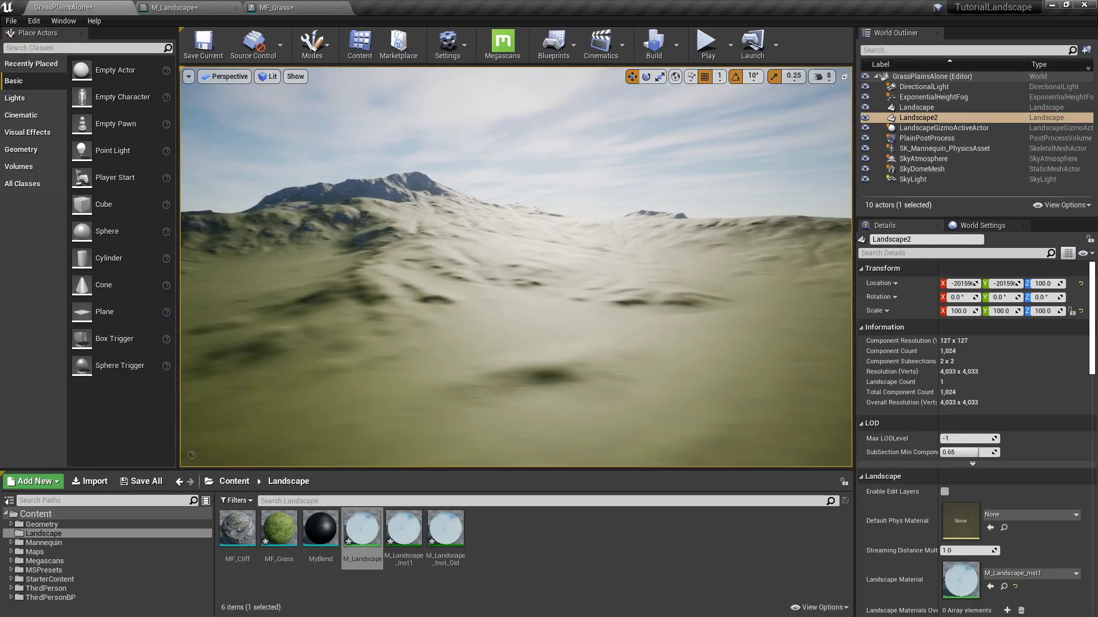
Fly over the landscape in the level viewport to inspect how its surface reflects light.
key("a")
right_click_drag(612, 223, 612, 223)
key("w")
right_click_drag(532, 277, 532, 278)
right_click_drag(561, 311, 590, 295)
right_click_drag(499, 288, 451, 275)
In MF_Grass, add a Clamp node below the base-color Lerp and set its maximum default to 0.5.
left_click(186, 6)
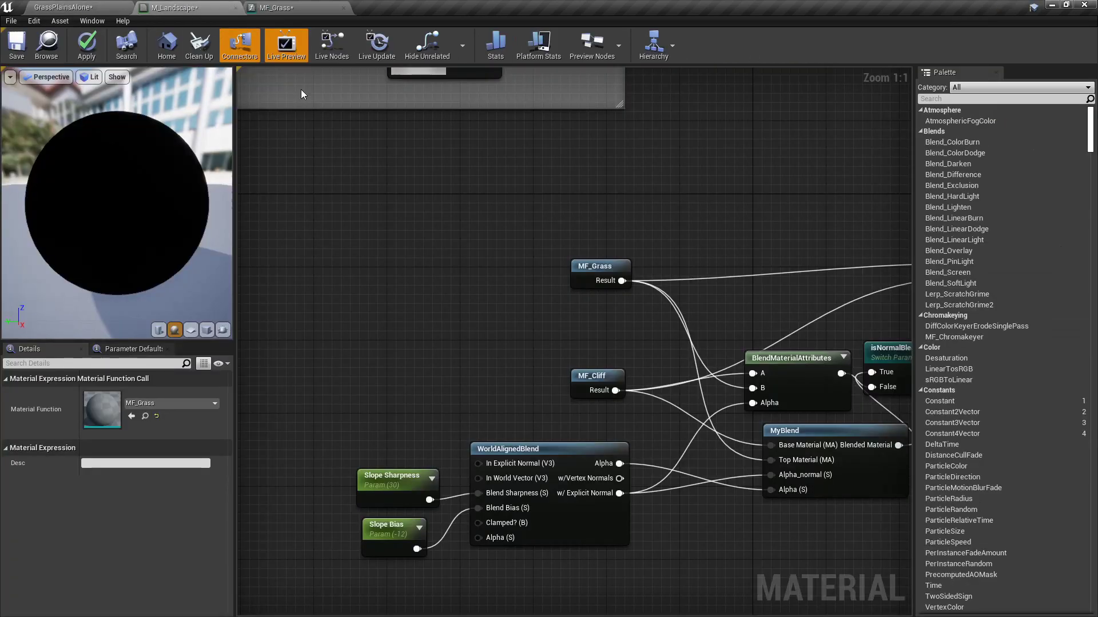
left_click(301, 6)
right_click_drag(498, 247, 616, 310)
scroll(616, 310, "down", 2)
right_click_drag(596, 394, 513, 329)
scroll(516, 221, "up", 1)
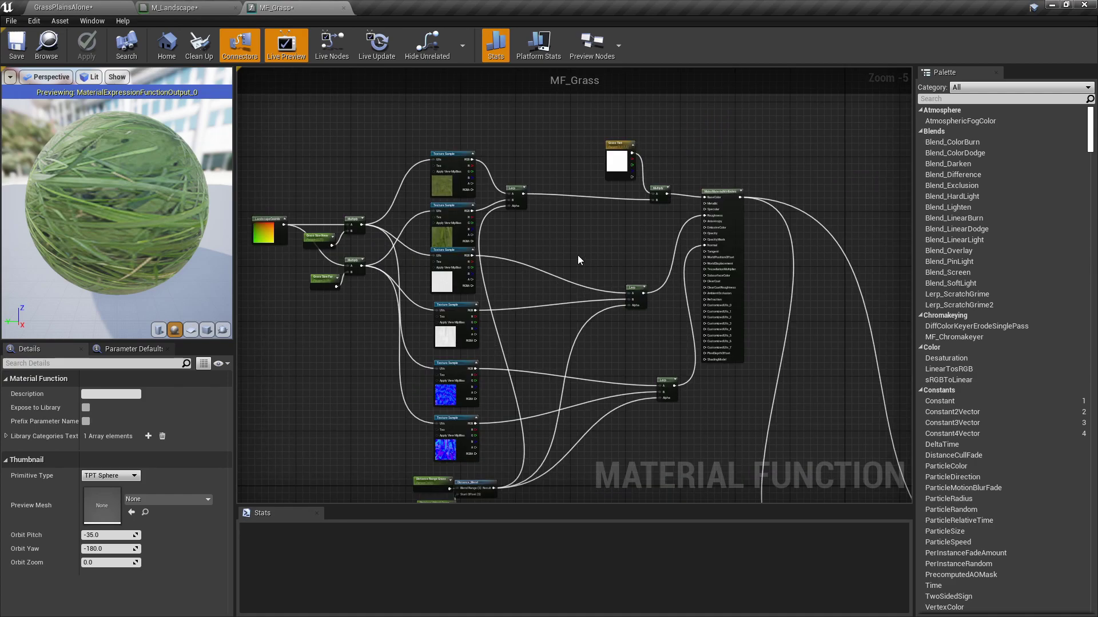
scroll(513, 220, "up", 3)
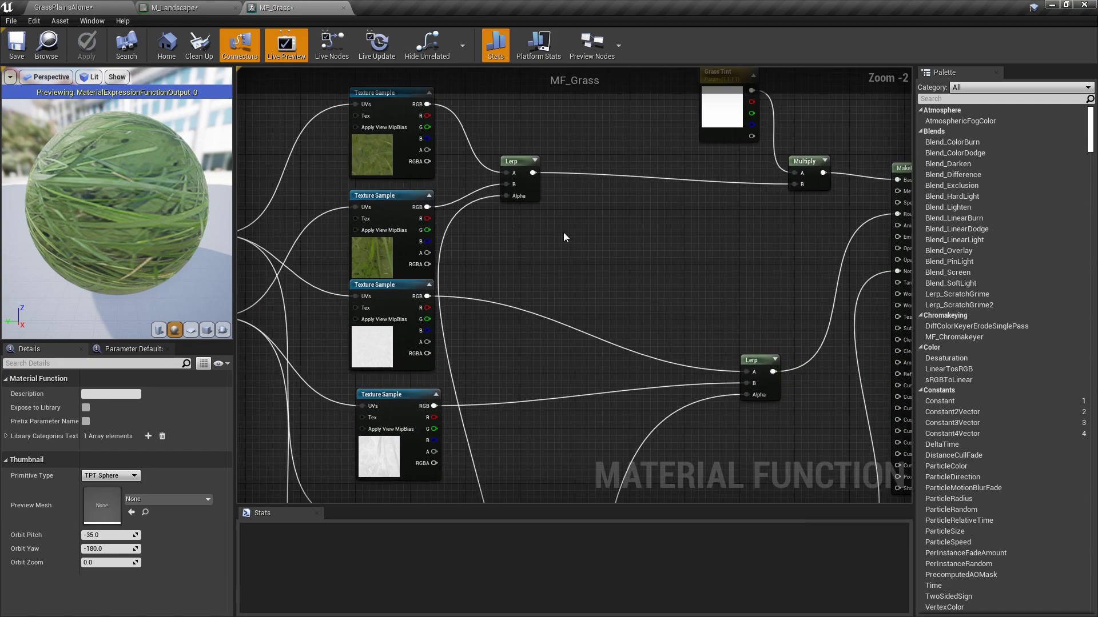
right_click(540, 239)
type("clamp")
key("Return")
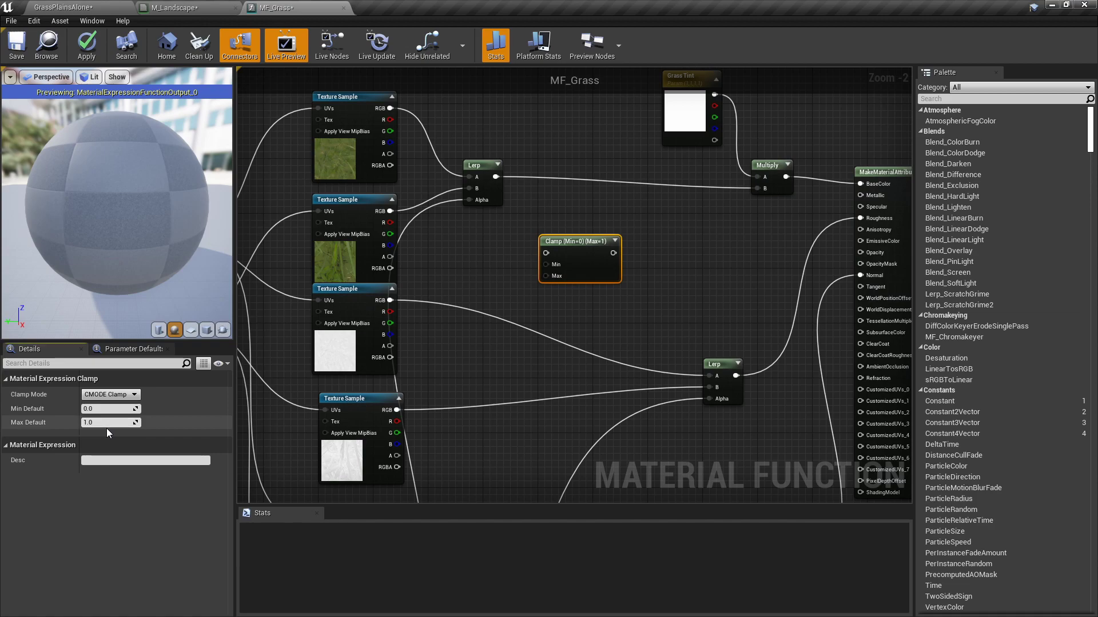
left_click(108, 425)
type("0.5")
key("Return")
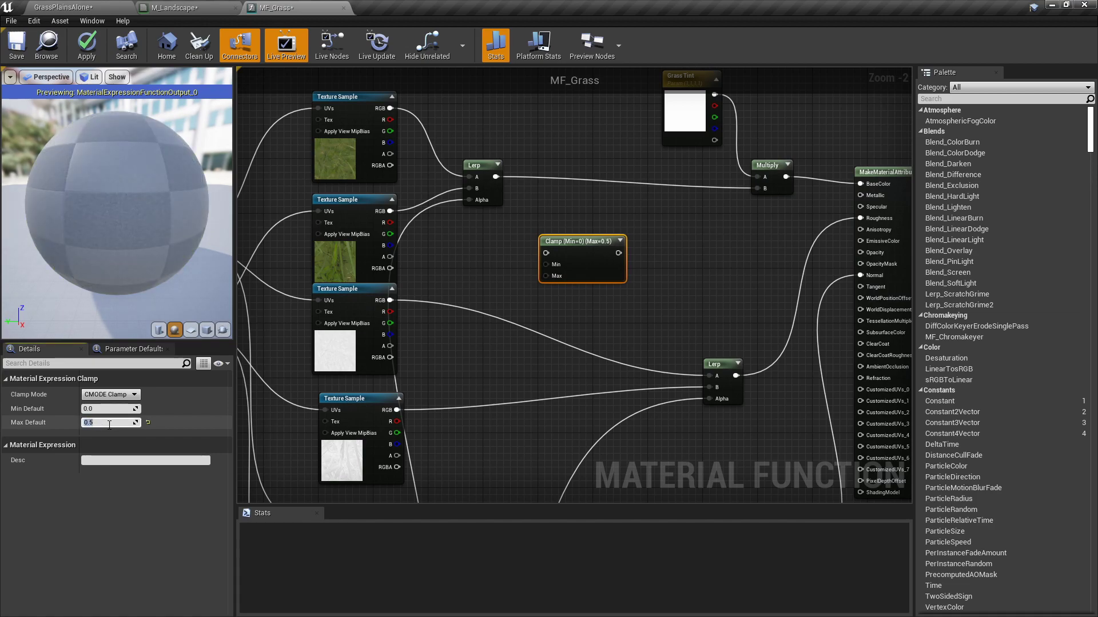
Add a Constant node with the value 0.5 between the Clamp node and MakeMaterialAttributes.
left_click(529, 377)
right_click_drag(529, 378, 525, 414)
left_click(585, 308)
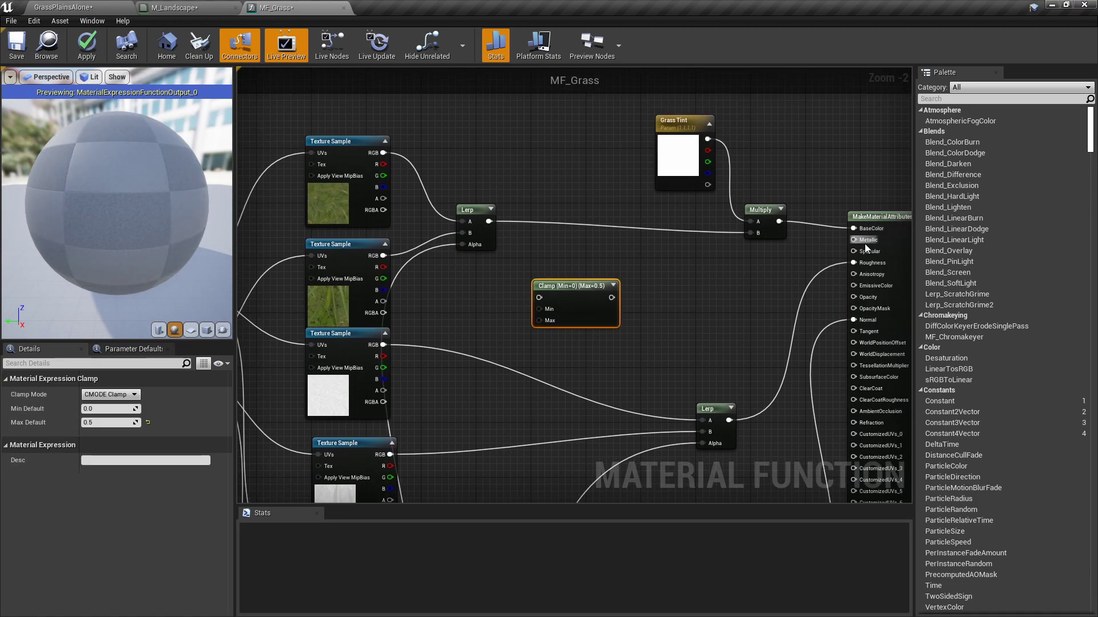
right_click_drag(680, 322, 560, 315)
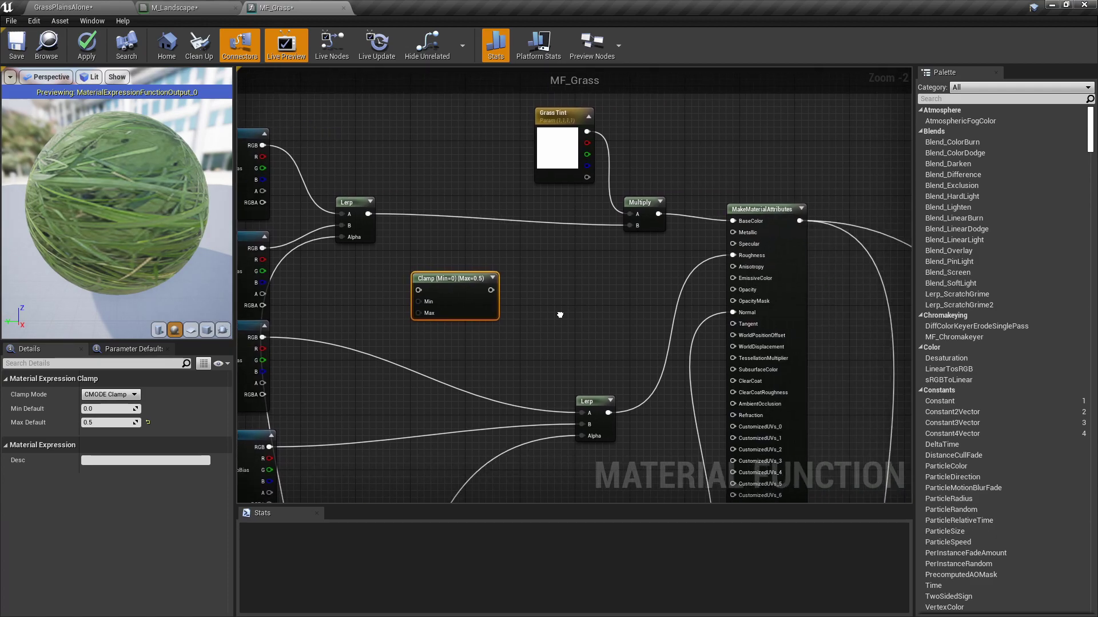
left_click(616, 284)
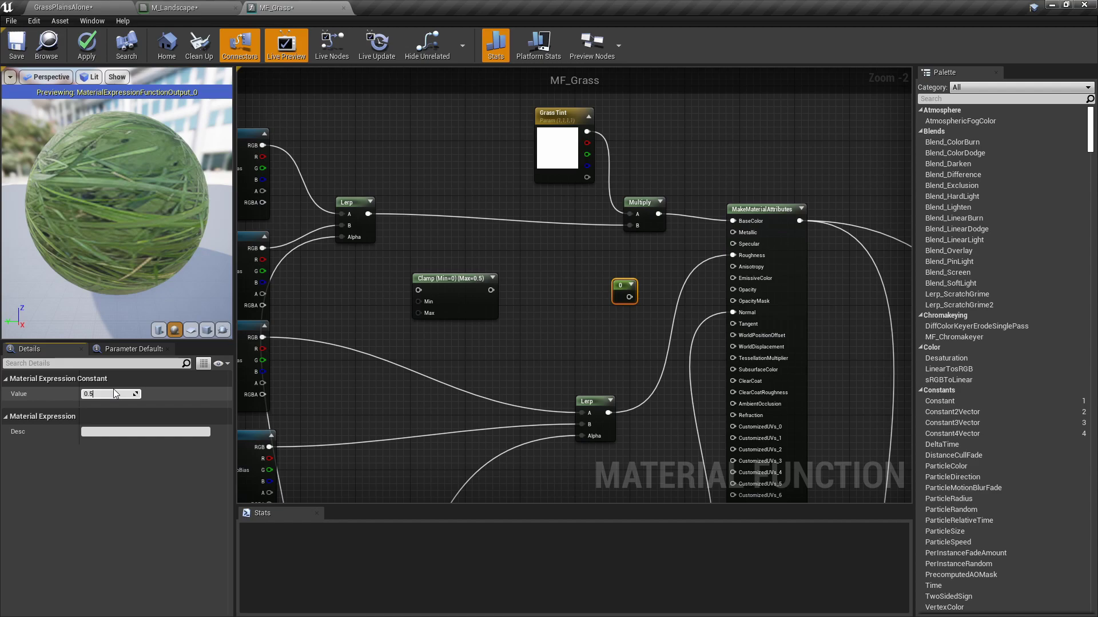
type(".5")
key("Return")
left_click(641, 328)
scroll(641, 328, "up", 2)
left_click_drag(617, 281, 617, 287)
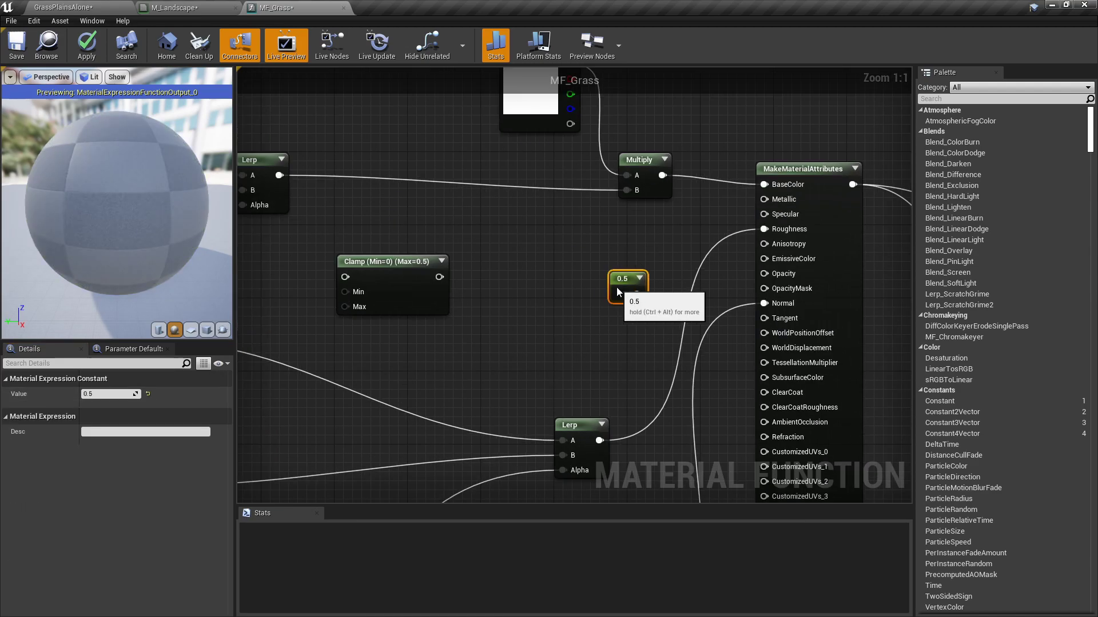
Examine the two grass color texture samples, their red channel outputs and the Lerp that blends them.
right_click_drag(510, 343, 723, 350)
left_click(724, 350)
left_click_drag(623, 298, 637, 296)
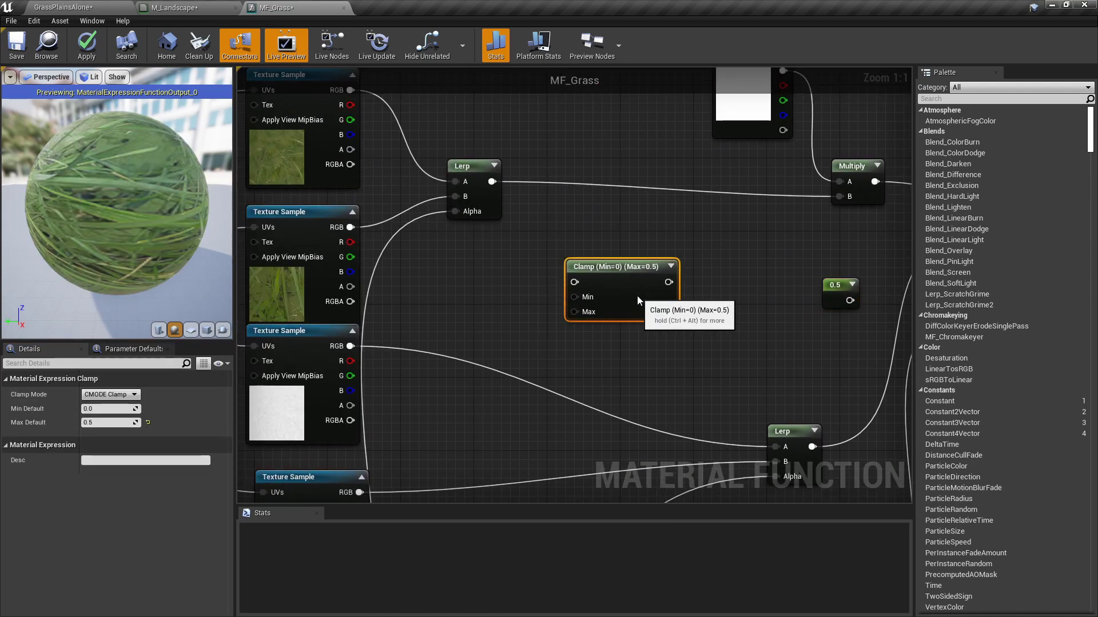
left_click(485, 304)
right_click_drag(485, 304, 537, 281)
scroll(628, 352, "down", 1)
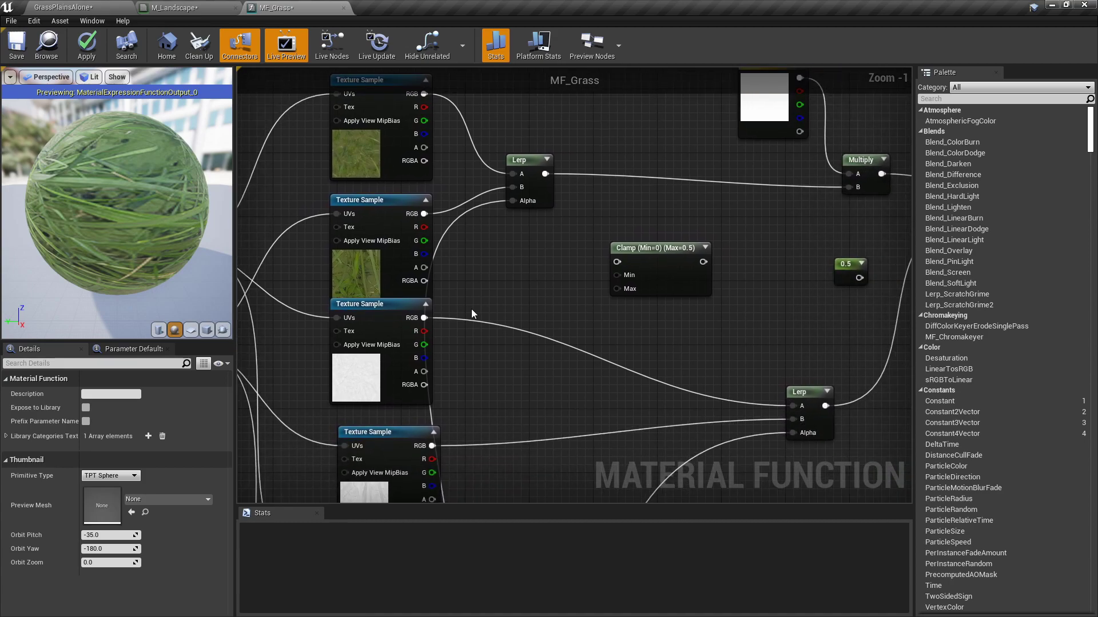
left_click(373, 378)
left_click(500, 252)
right_click_drag(417, 139, 428, 226)
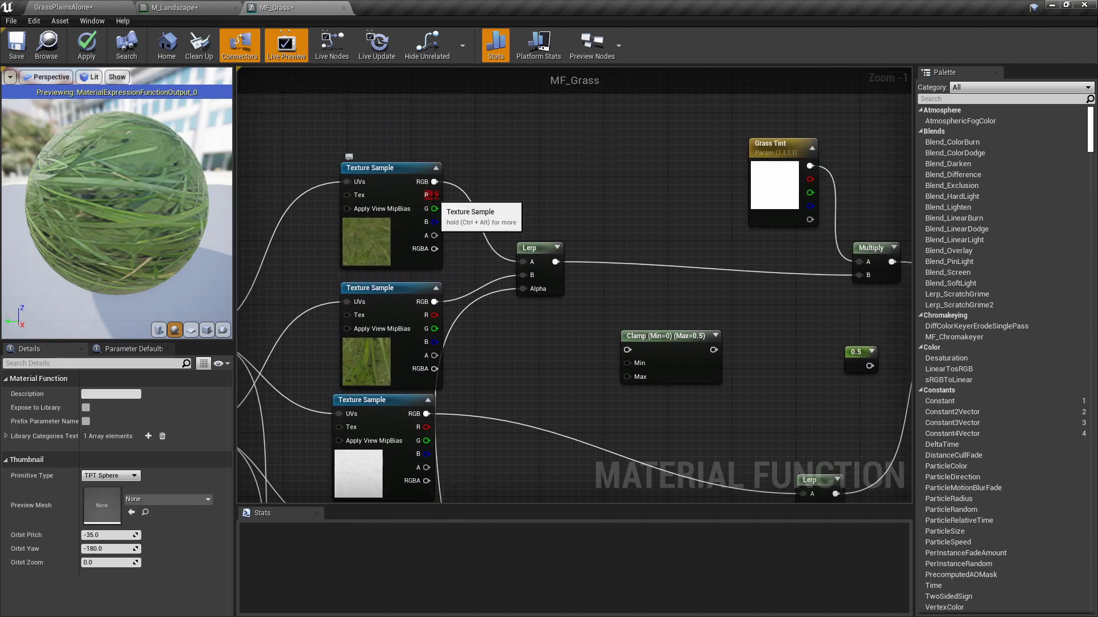
left_click_drag(434, 194, 490, 204)
left_click(490, 192)
right_click_drag(520, 293, 539, 267)
left_click_drag(474, 292, 396, 176)
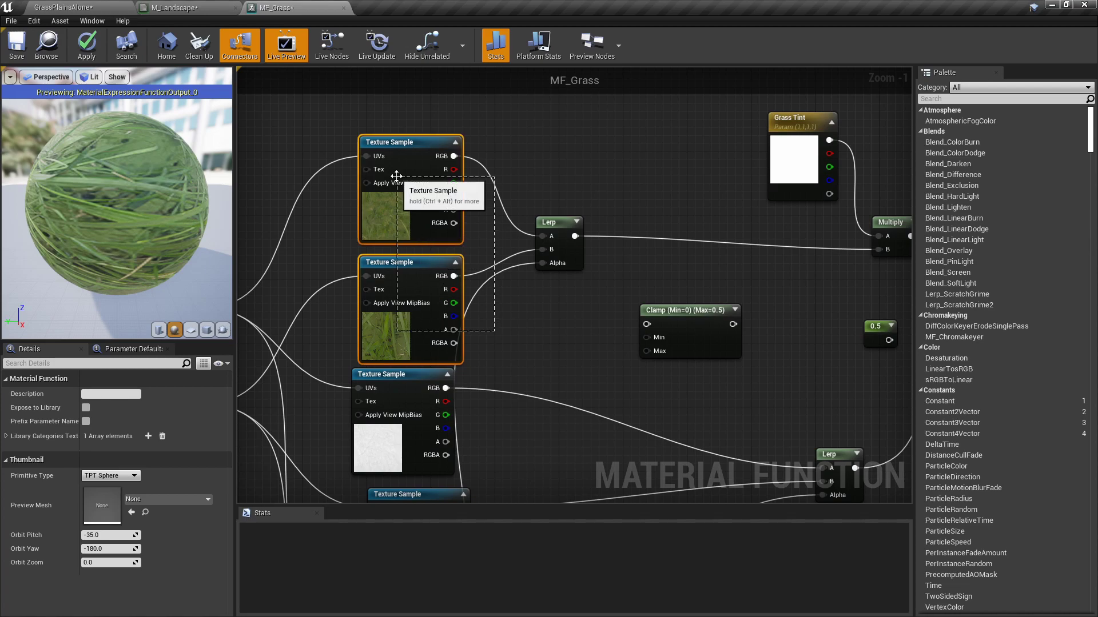
scroll(513, 305, "down", 1)
left_click(513, 307)
left_click(539, 243)
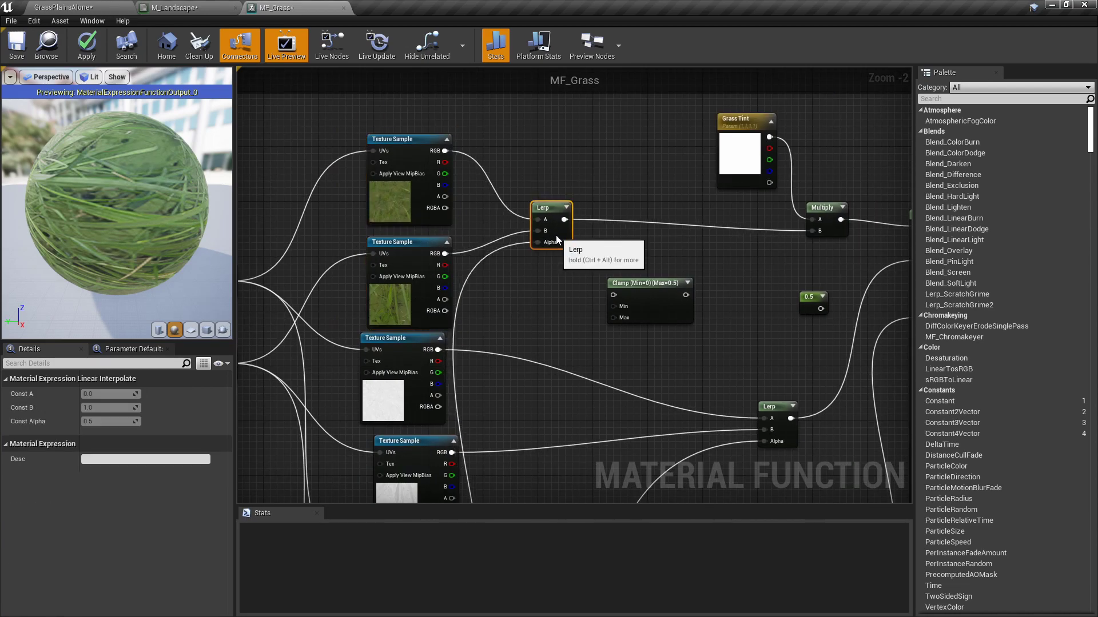
Trace the Distance_Blend node's result to the Alpha inputs of the Lerp nodes in the upper grass group.
left_click(538, 273)
scroll(539, 273, "down", 5)
right_click_drag(536, 351, 483, 160)
scroll(461, 229, "up", 2)
scroll(461, 228, "up", 1)
right_click_drag(461, 229, 504, 292)
left_click_drag(519, 358, 429, 303)
right_click_drag(573, 220, 612, 461)
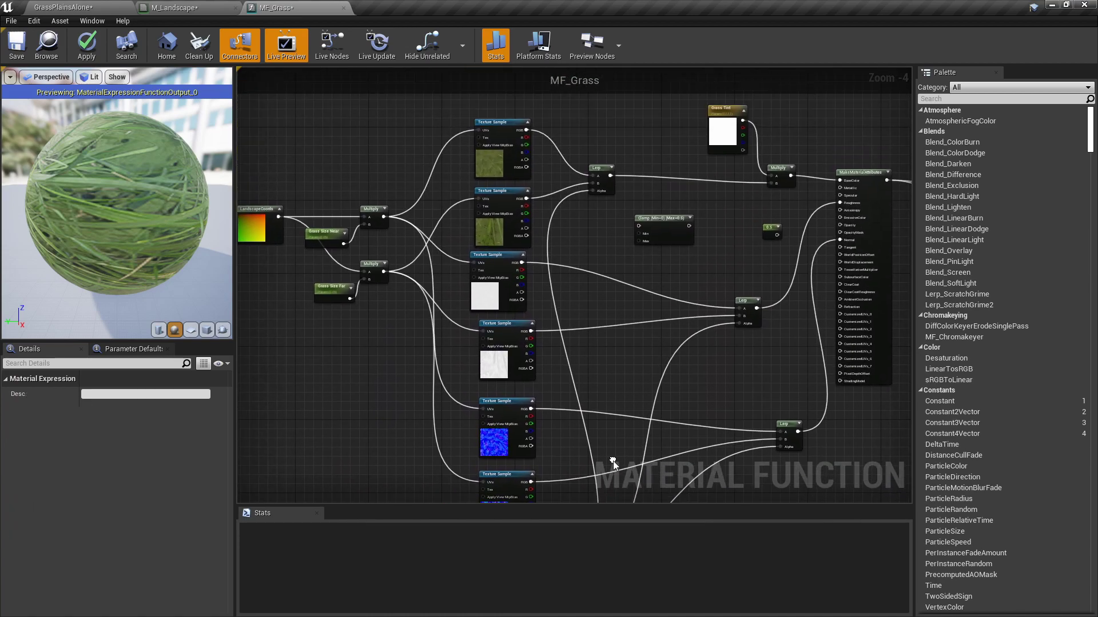
left_click(502, 236)
right_click_drag(609, 384, 605, 157)
left_click(581, 344)
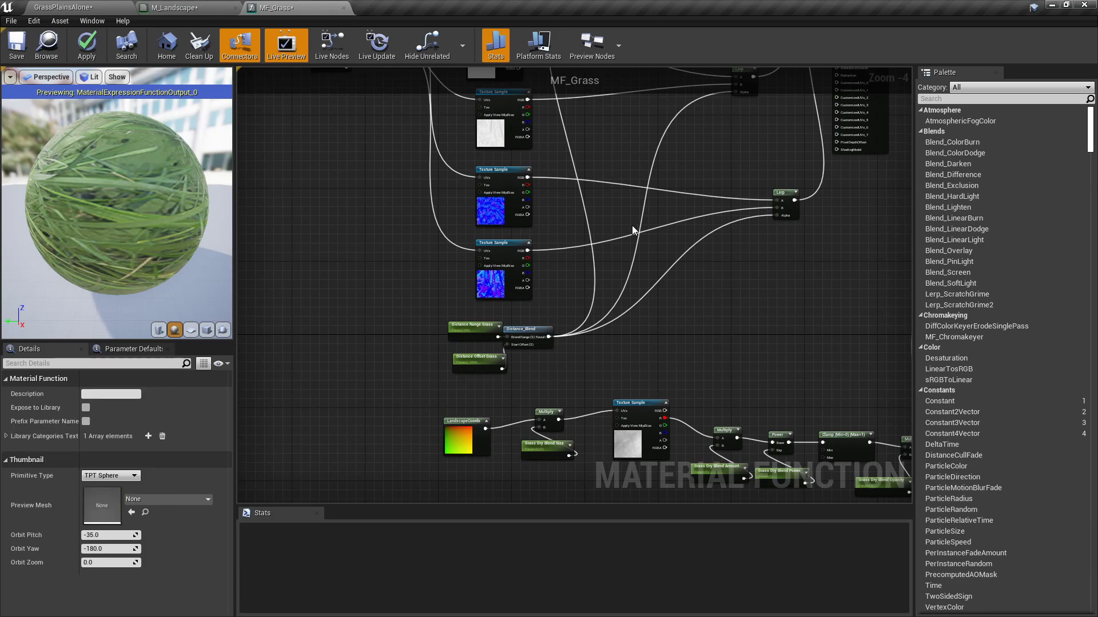
Add another Lerp node below the base-color Lerp, beside the Clamp node.
scroll(631, 242, "up", 4)
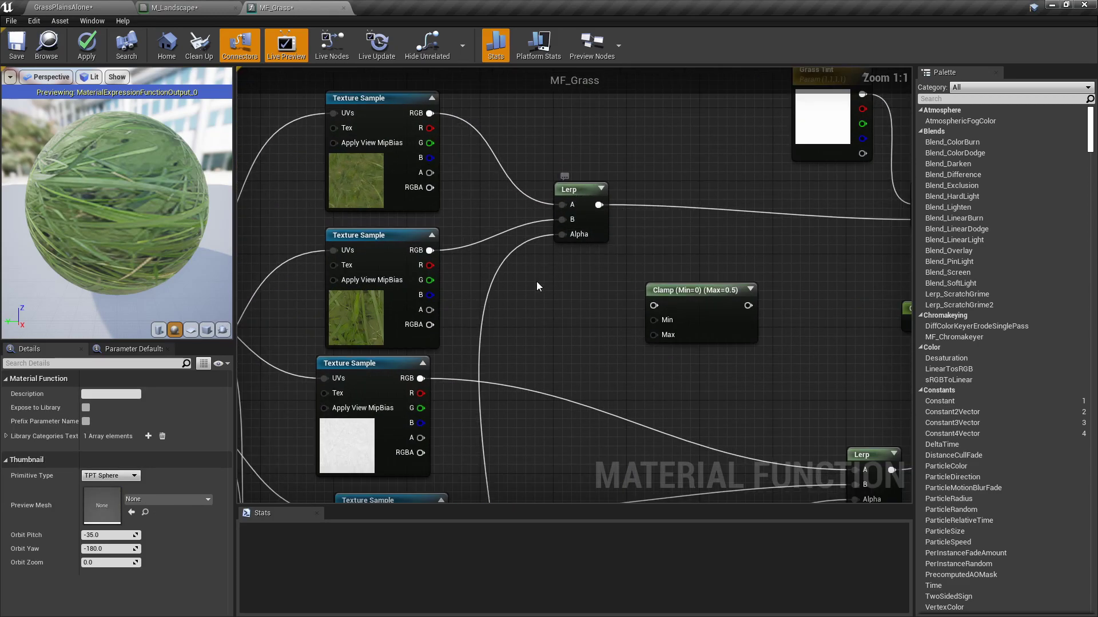
right_click_drag(535, 296, 540, 240)
left_click(550, 261)
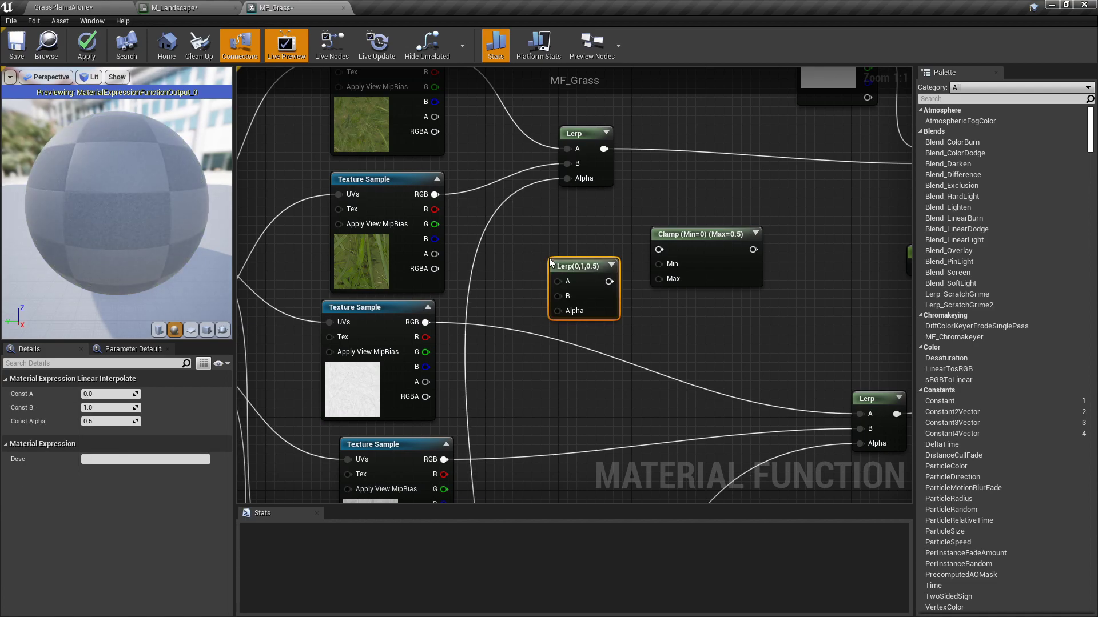
Try to route the red outputs of the two grass color texture samples toward the new Lerp node.
right_click_drag(528, 460, 520, 233)
scroll(519, 233, "down", 3)
right_click_drag(515, 303, 514, 199)
right_click_drag(562, 119, 549, 438)
scroll(495, 278, "up", 3)
left_click_drag(409, 288, 476, 304)
left_click_drag(409, 150, 502, 308)
left_click(449, 284)
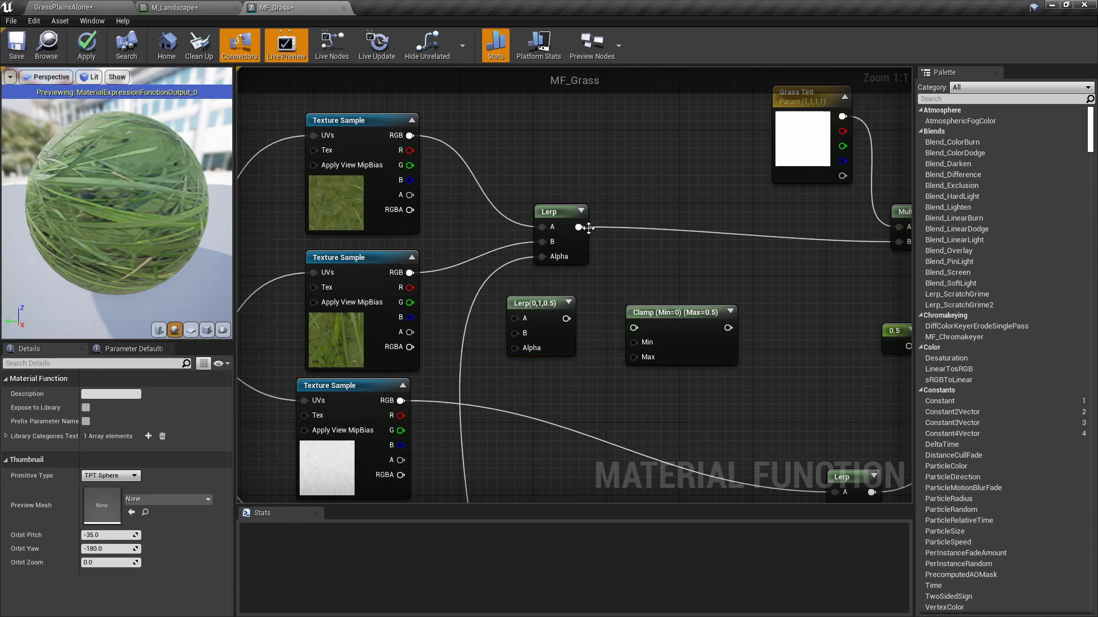
Add a ComponentMask fed by the base-color Lerp's output and limit it to the R channel.
left_click_drag(579, 227, 626, 266)
type("mask")
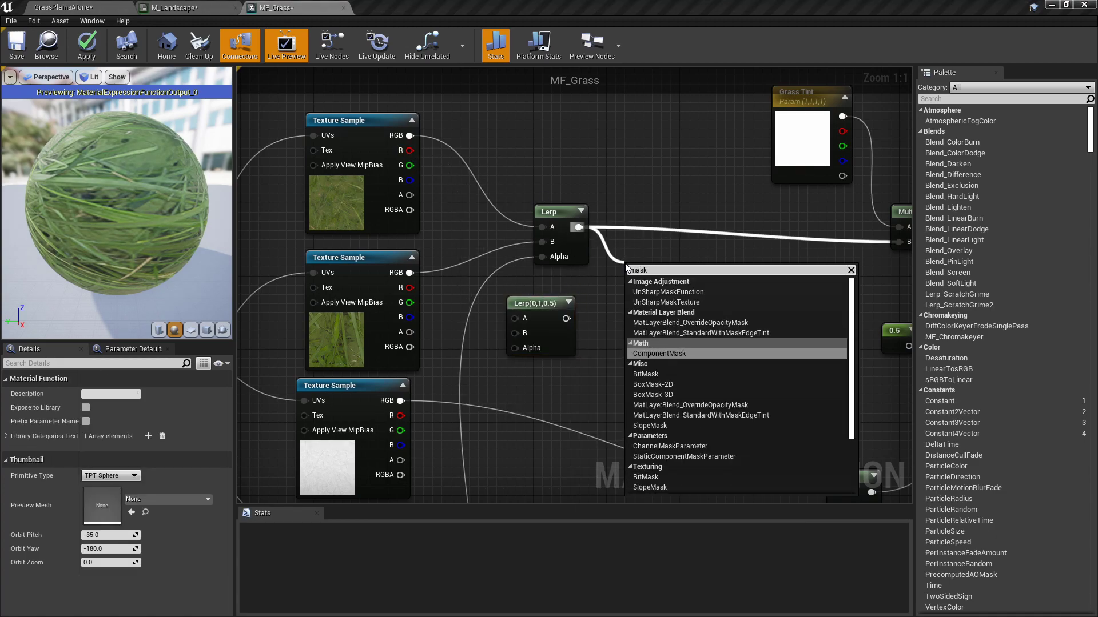
key("Return")
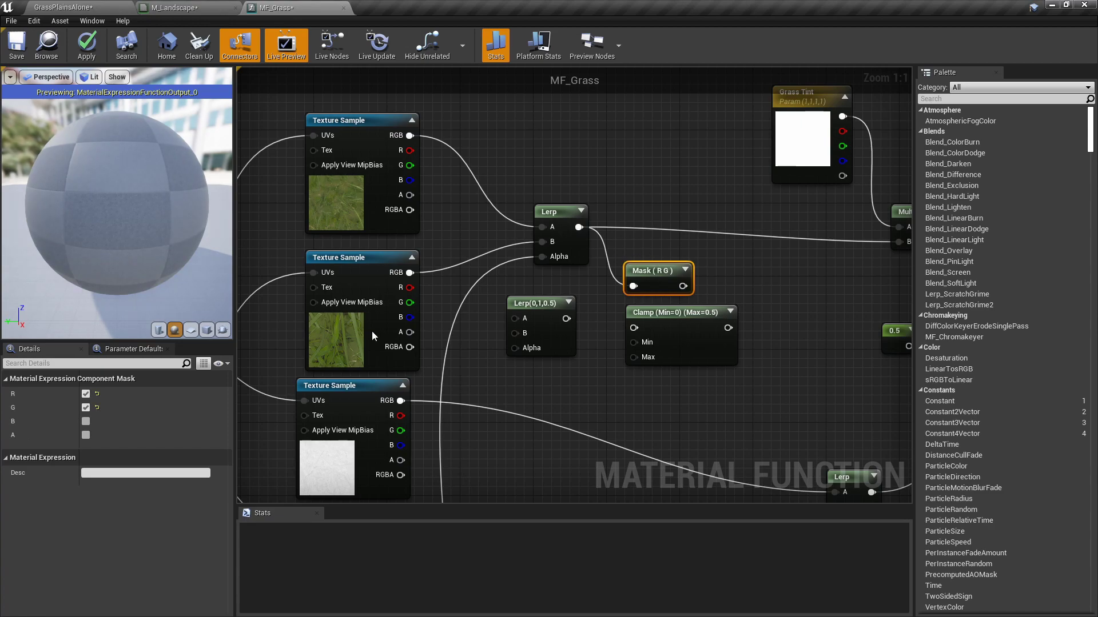
left_click(86, 408)
Move the Clamp node clear of the mask, feed the mask's output into it, and connect the Clamp to the Specular input of MakeMaterialAttributes.
left_click(700, 327)
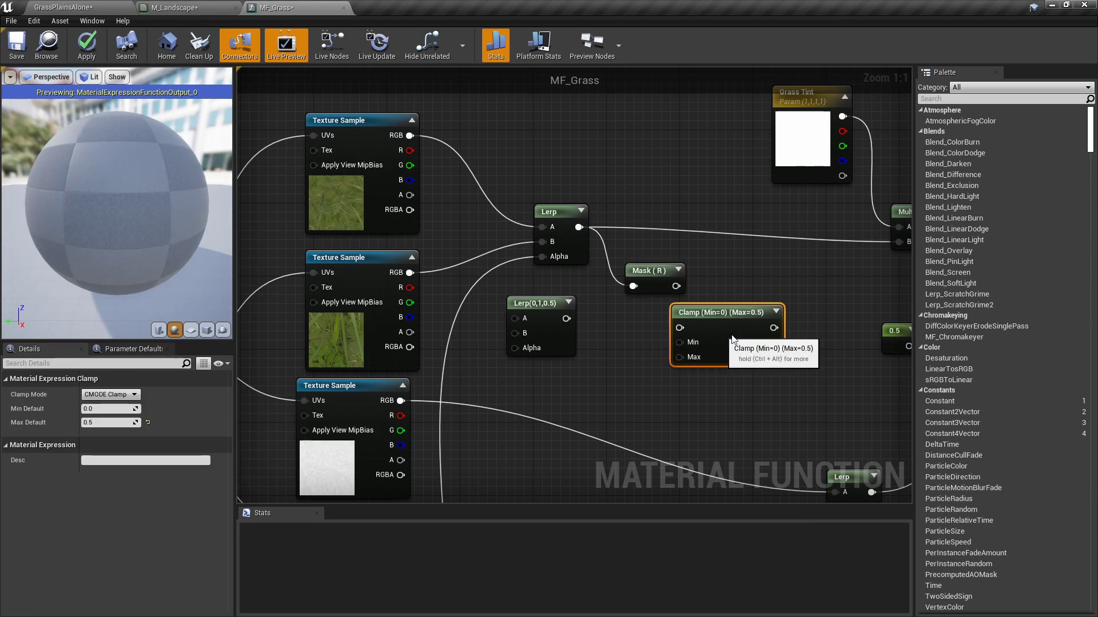
left_click_drag(700, 327, 780, 327)
left_click_drag(676, 294, 716, 328)
right_click_drag(808, 332, 397, 305)
left_click_drag(399, 300, 634, 238)
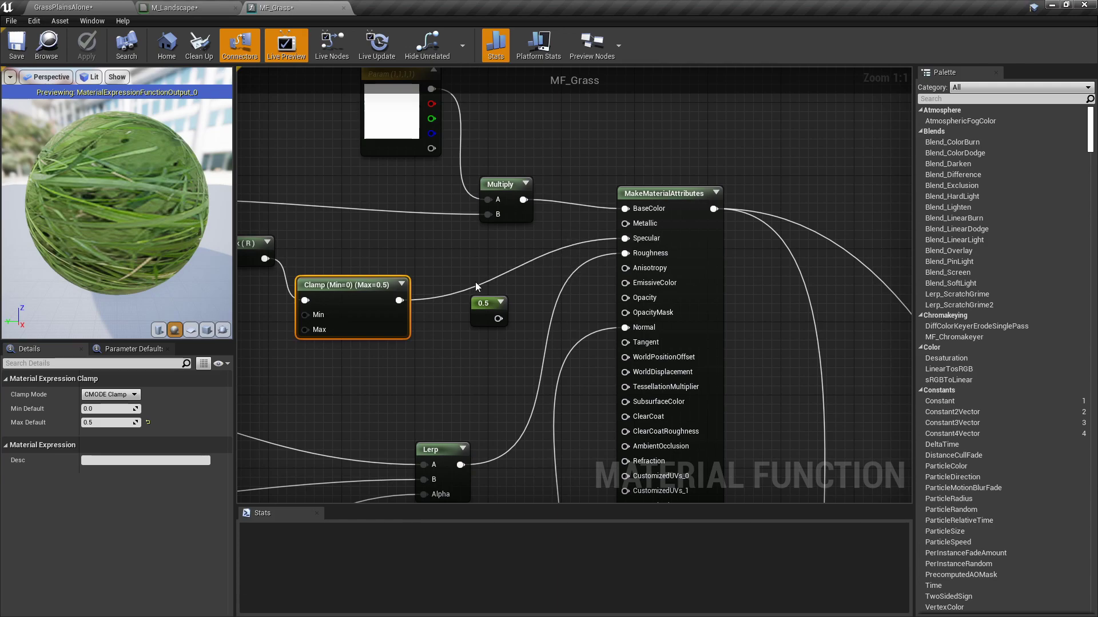
Add a StaticSwitchParameter node between the Clamp and MakeMaterialAttributes and name it isCustomSpec?
right_click(493, 245)
type("static ")
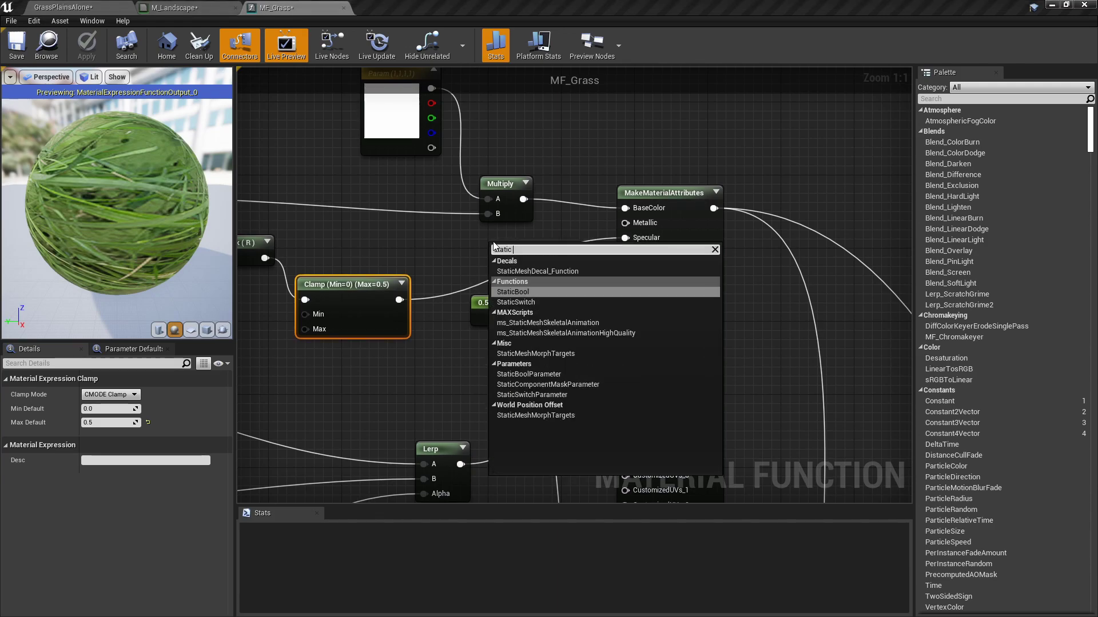
type("swi")
key("Down")
key("Return")
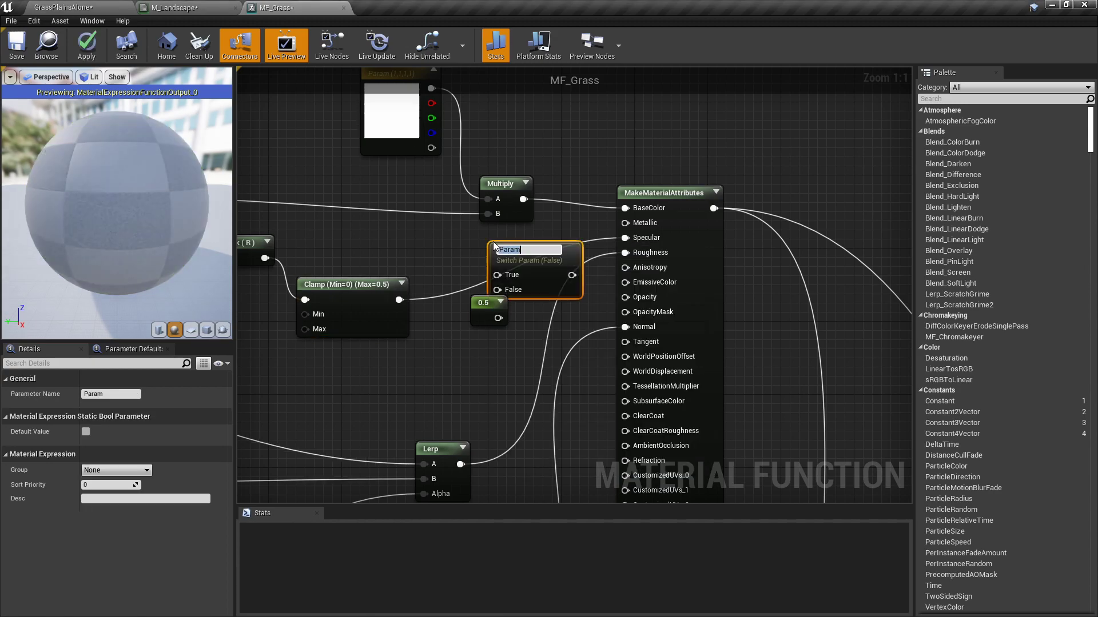
type("IsCustoms")
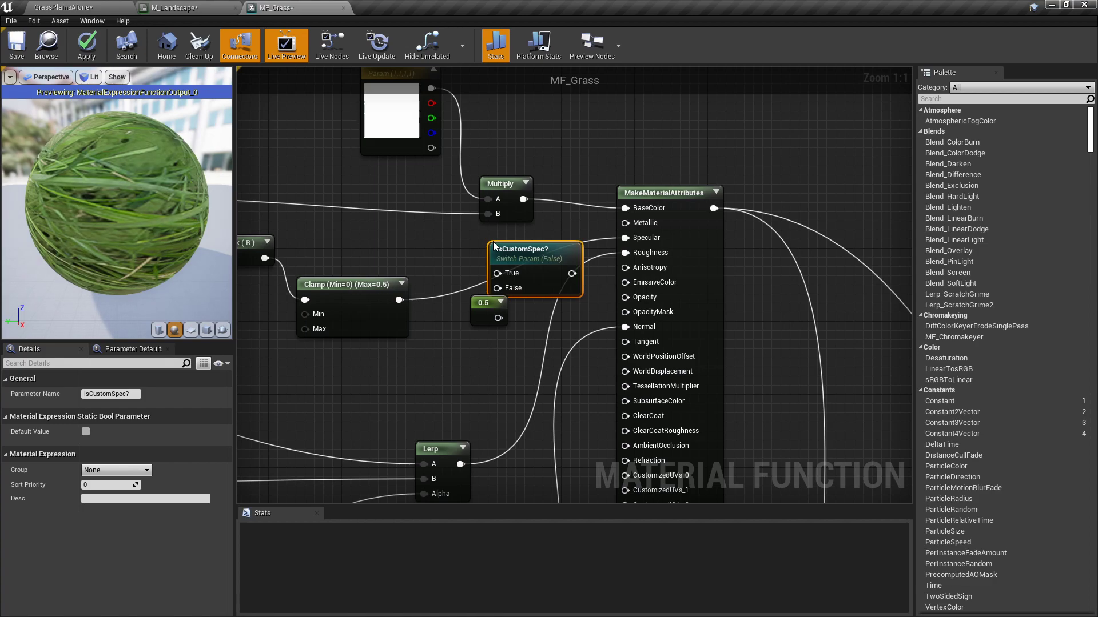
Wire the 0.5 constant to False and the Clamp output to True on isCustomSpec?, and connect the switch to Specular on MakeMaterialAttributes.
left_click_drag(485, 309, 448, 336)
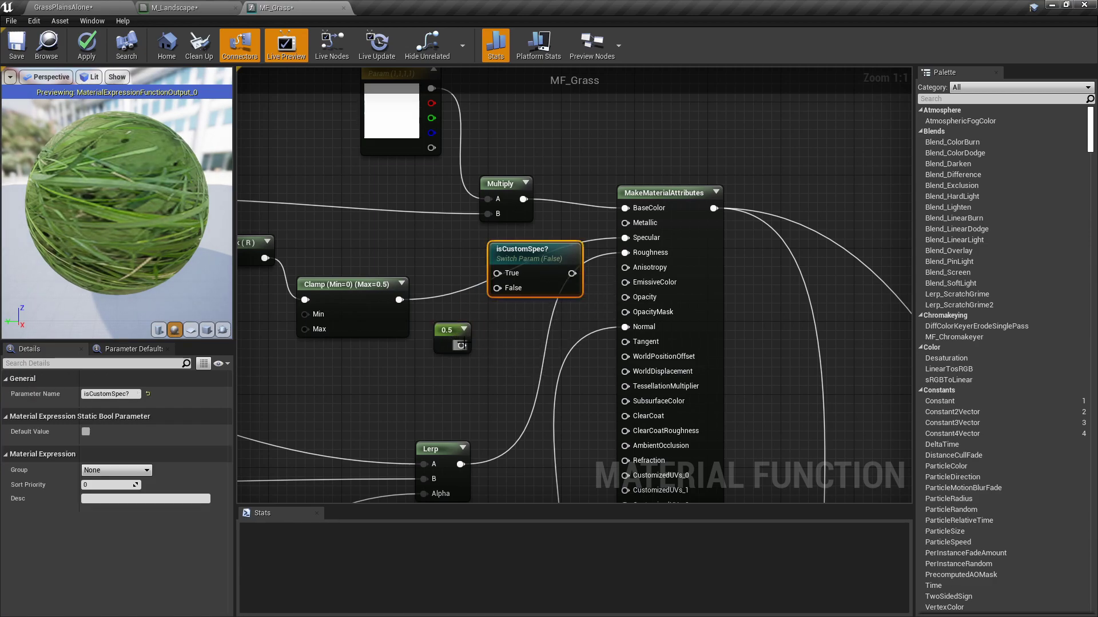
left_click_drag(461, 345, 499, 290)
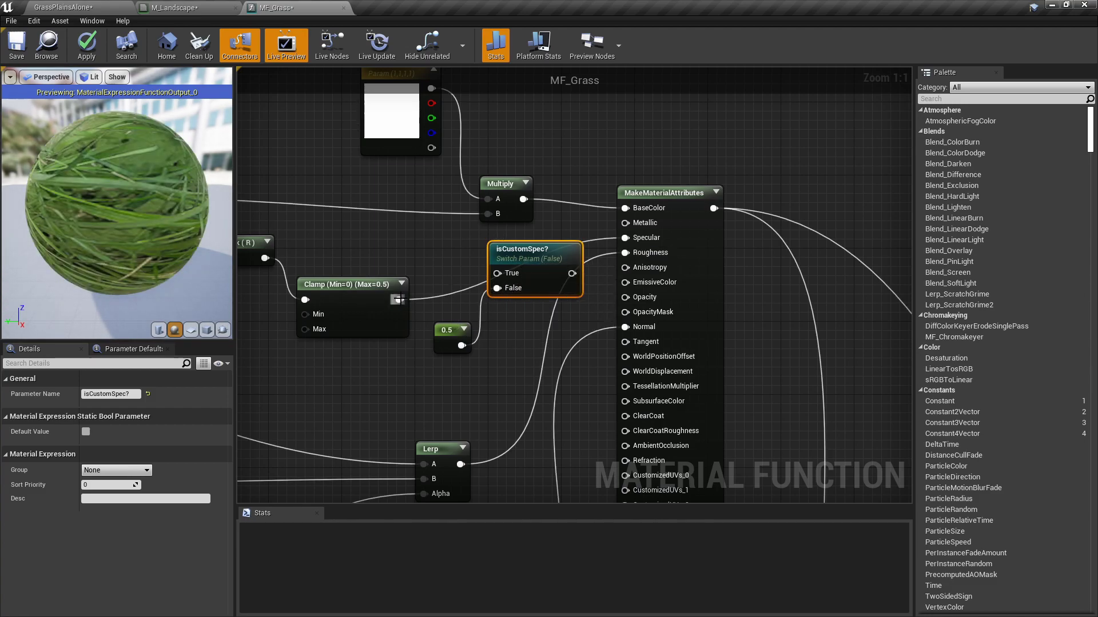
left_click_drag(399, 300, 500, 273)
left_click_drag(573, 272, 625, 238)
Return to the GrassPlainsAlone level and enable isCustomSpec? in the landscape's M_Landscape_Inst1 material instance.
left_click(84, 49)
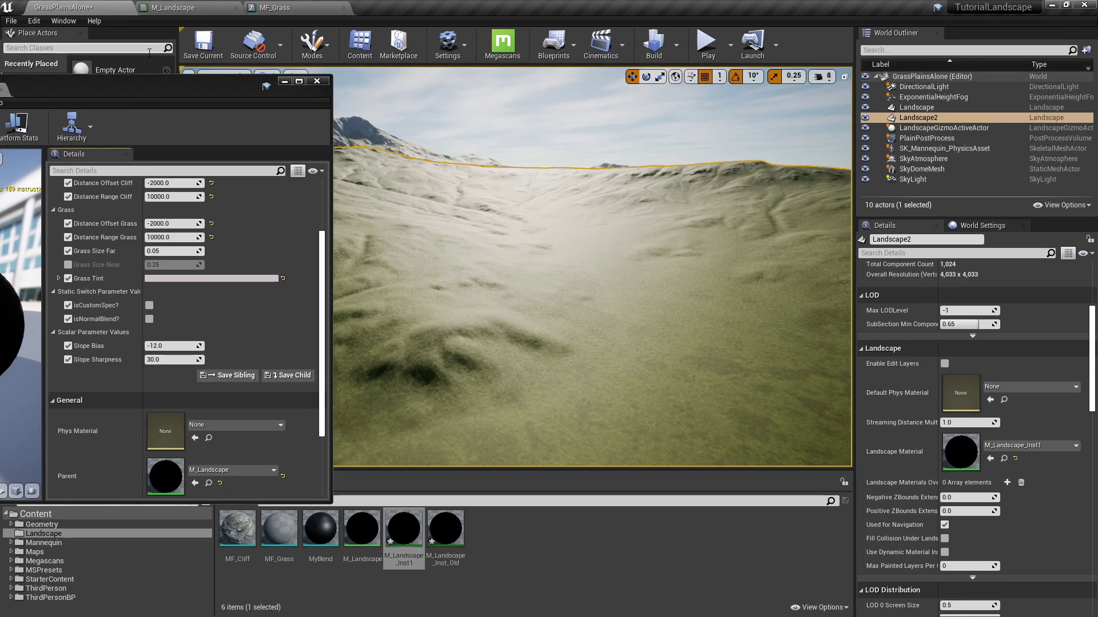
mouse_move(122, 96)
left_mouse_down()
mouse_move(253, 123)
mouse_move(462, 129)
mouse_move(540, 180)
mouse_move(226, 98)
mouse_move(77, 98)
mouse_move(91, 84)
left_mouse_up()
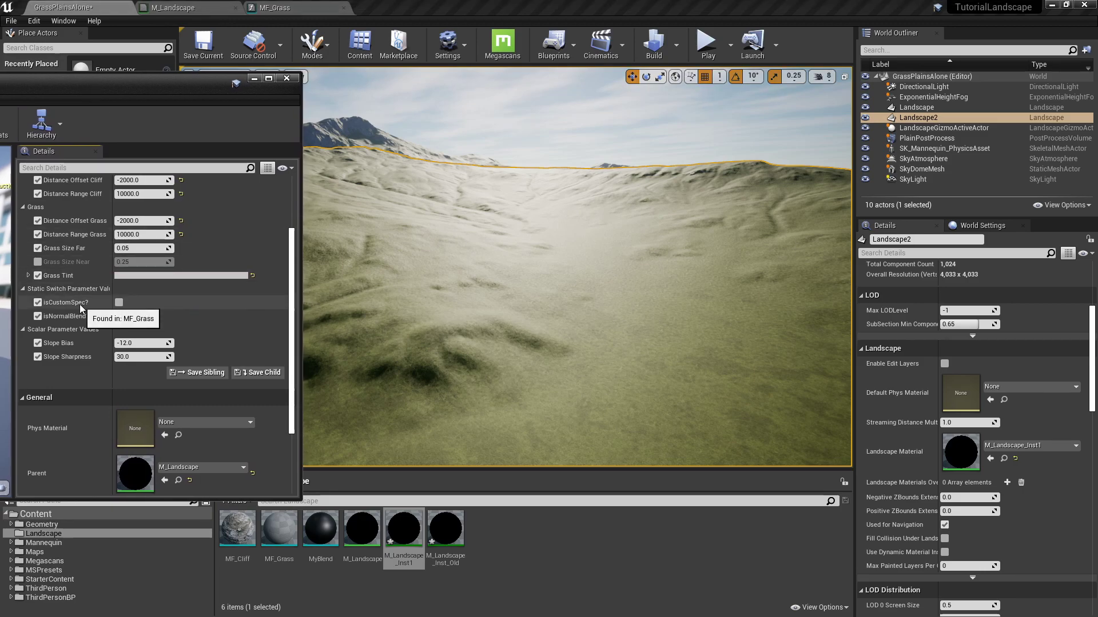
right_click_drag(366, 303, 448, 329)
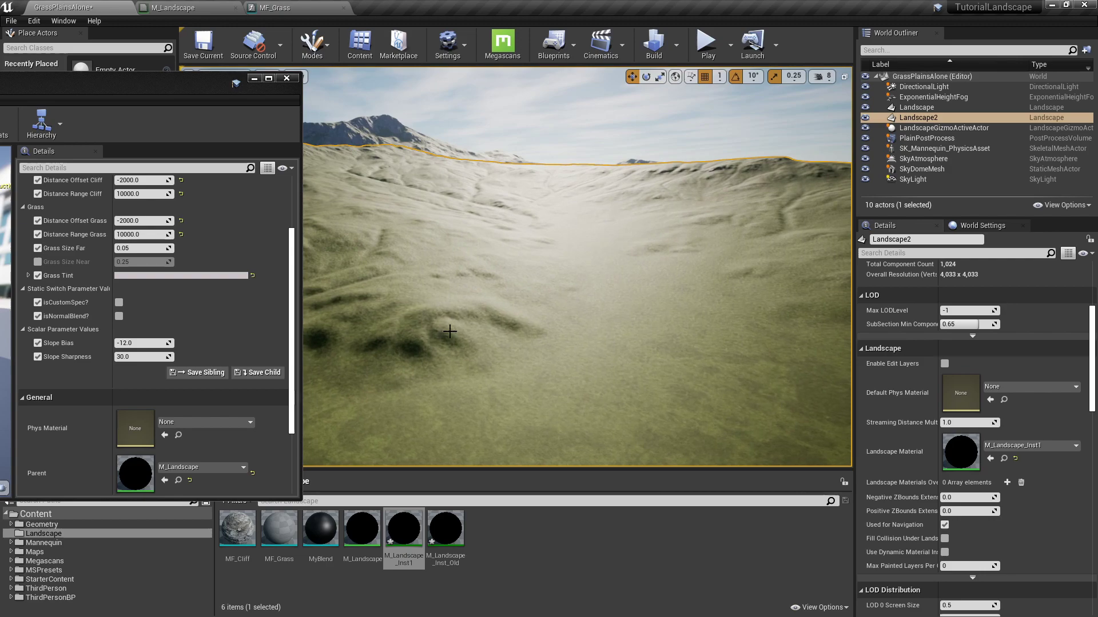
left_click(121, 302)
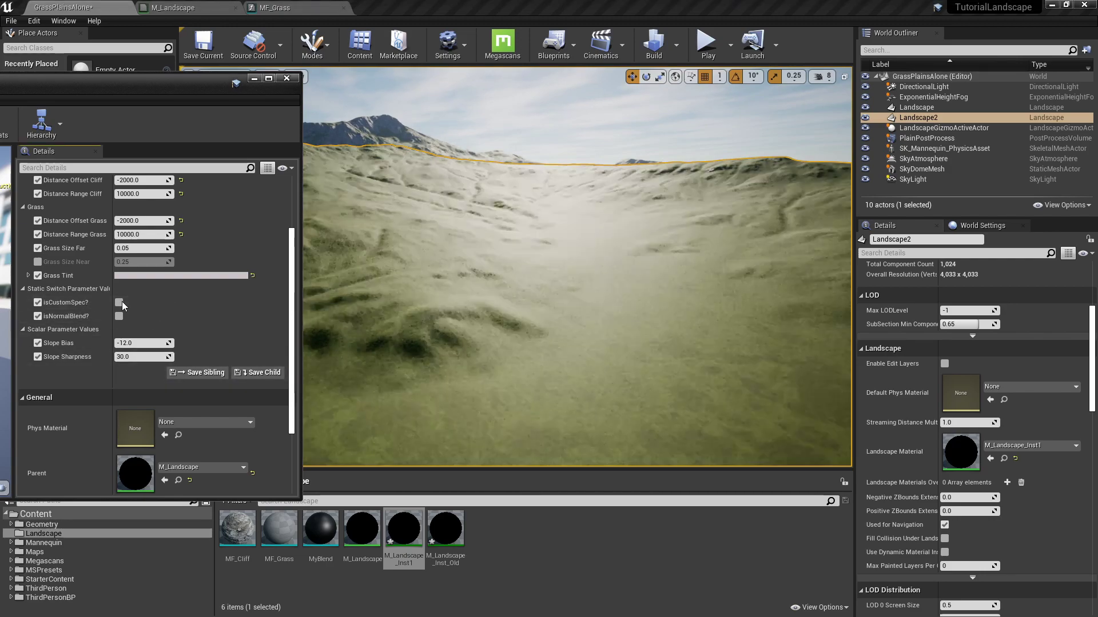
right_click_drag(576, 266, 794, 275)
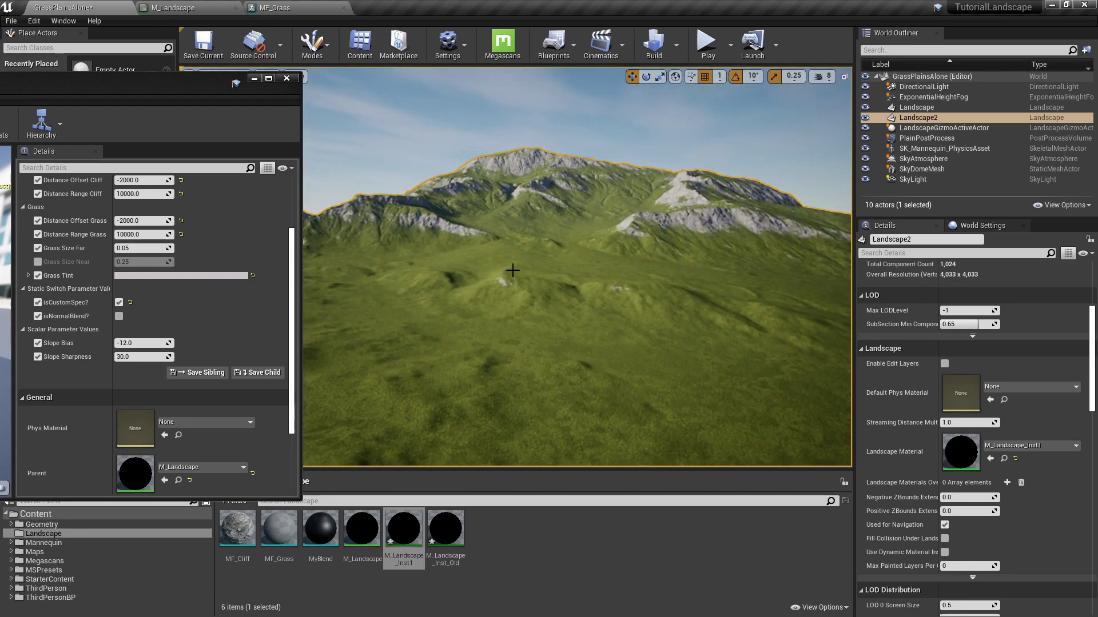
Switch isCustomSpec? off and back on in the material instance to compare the landscape's specular look.
left_click(119, 303)
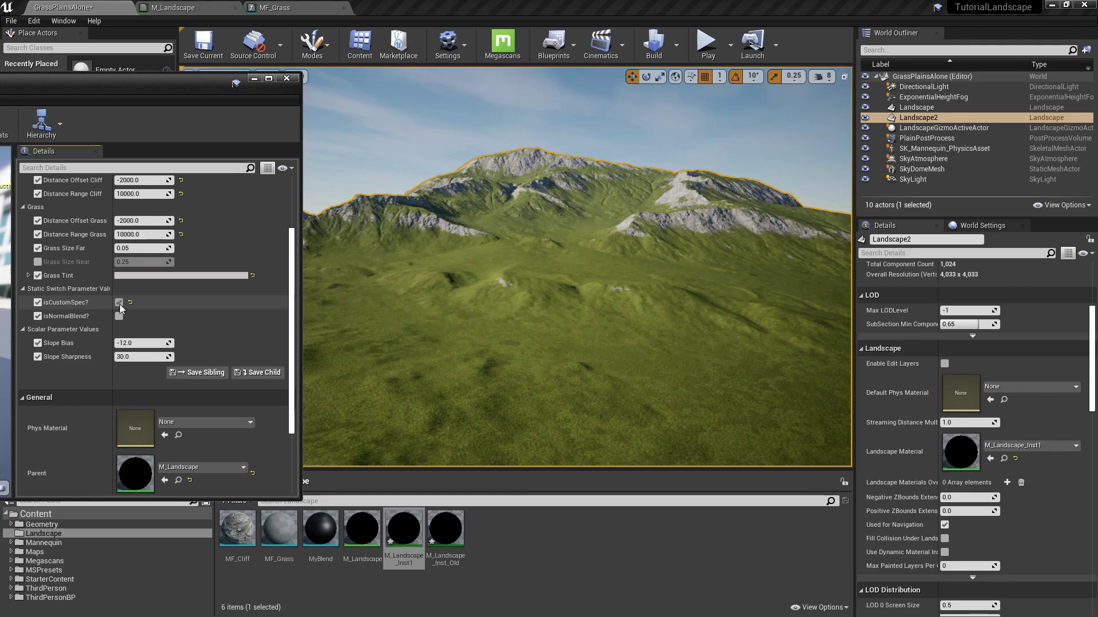
right_click_drag(577, 267, 577, 277)
left_click(119, 302)
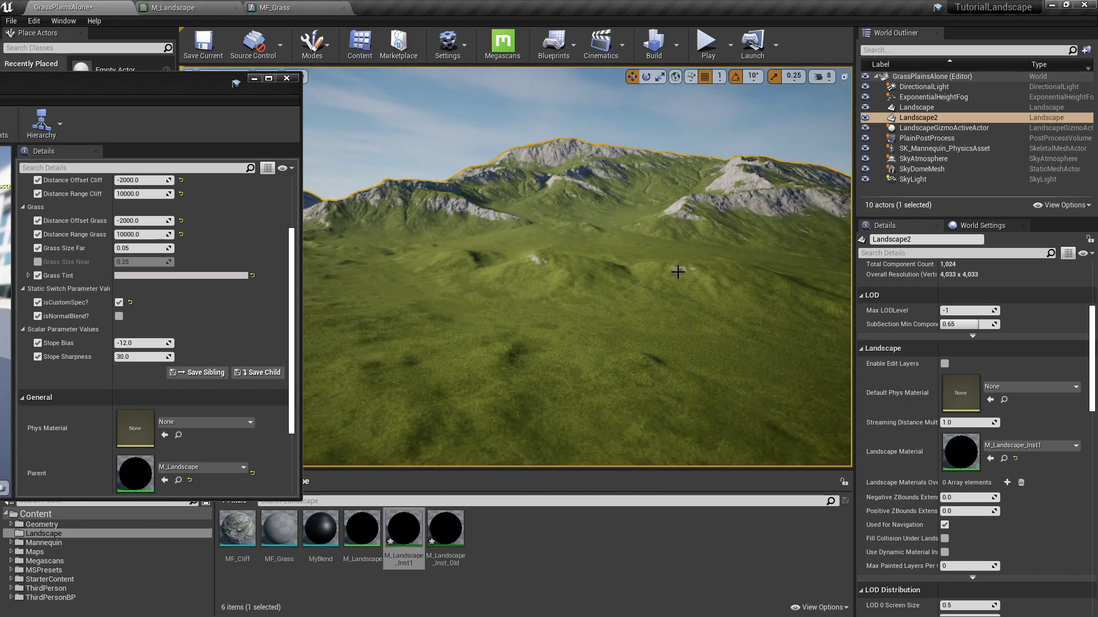
right_click_drag(678, 272, 543, 260)
left_click_drag(678, 233, 630, 203)
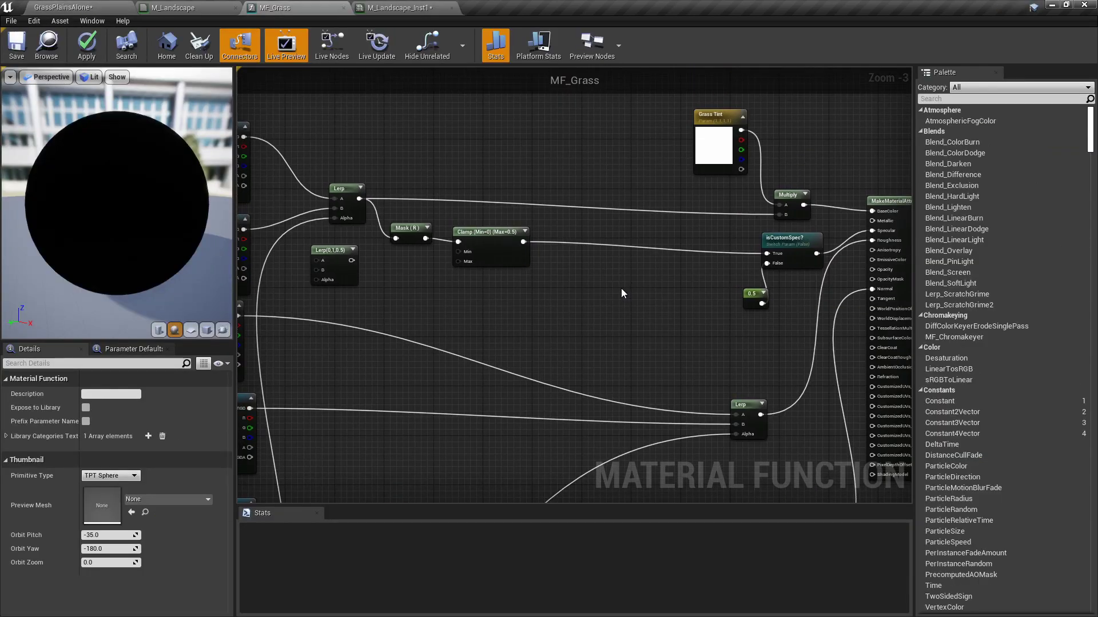
Add a Multiply node between the Clamp and isCustomSpec? nodes in MF_Grass.
right_click_drag(622, 289, 649, 286)
scroll(658, 262, "up", 1)
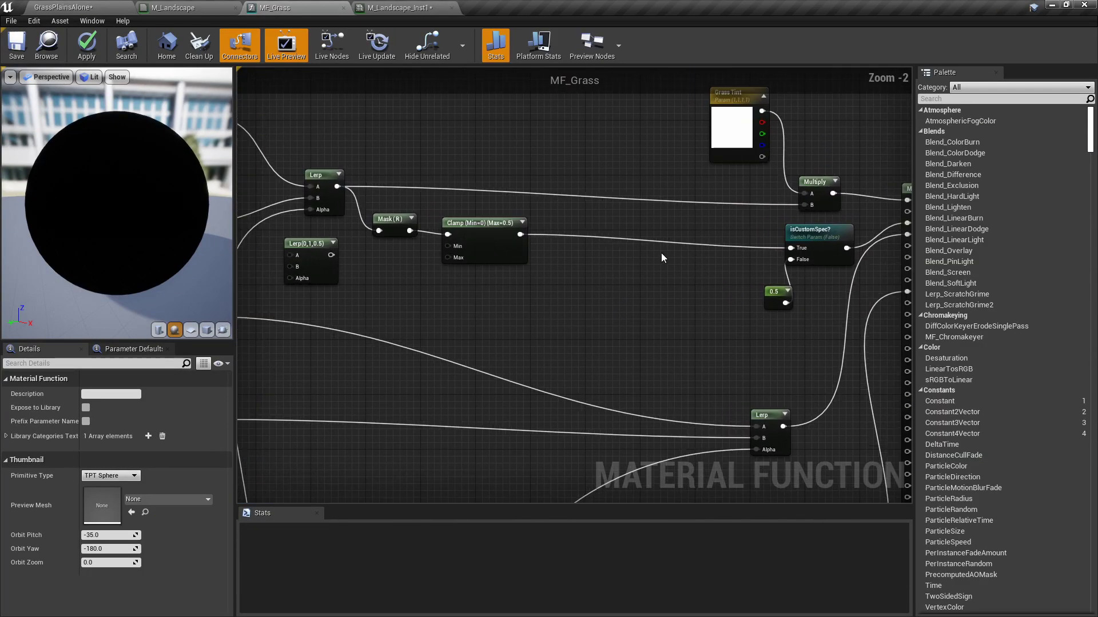
left_click(652, 263)
scroll(647, 279, "up", 1)
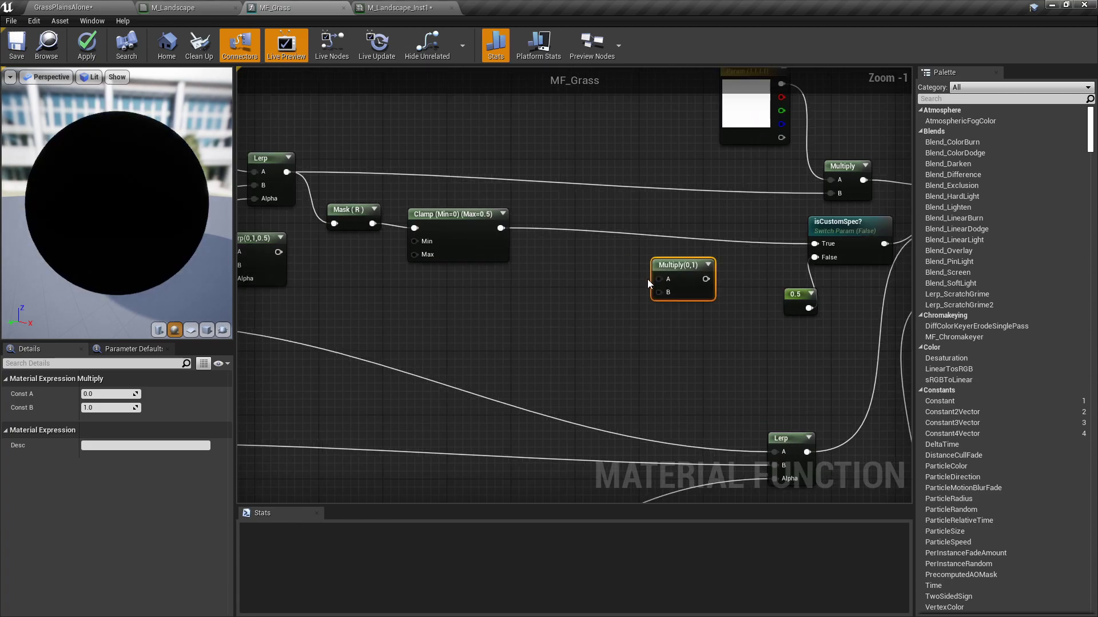
Add a constant below the Clamp, convert it to a scalar parameter named SpecAmount, and set its default value to 0.5.
left_click(564, 311)
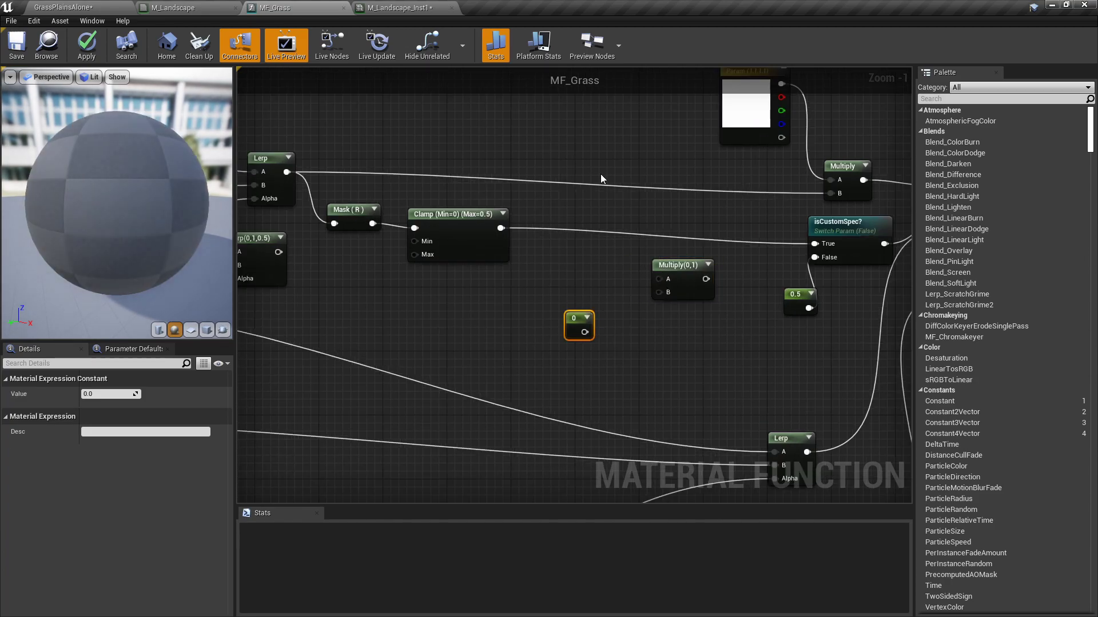
right_click(575, 323)
left_click(615, 329)
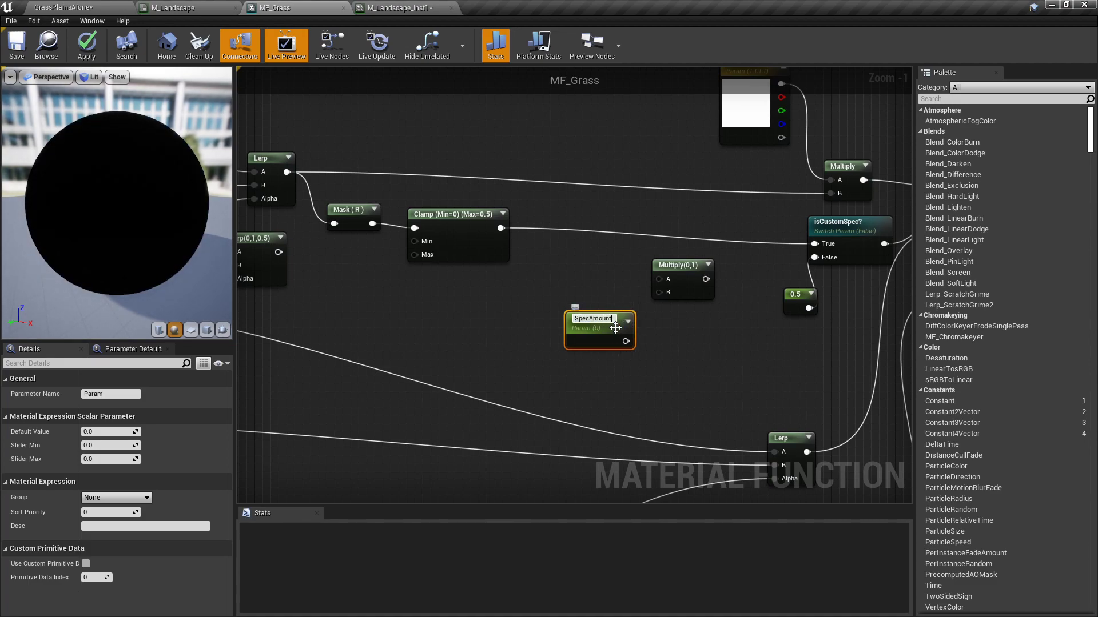
key("Return")
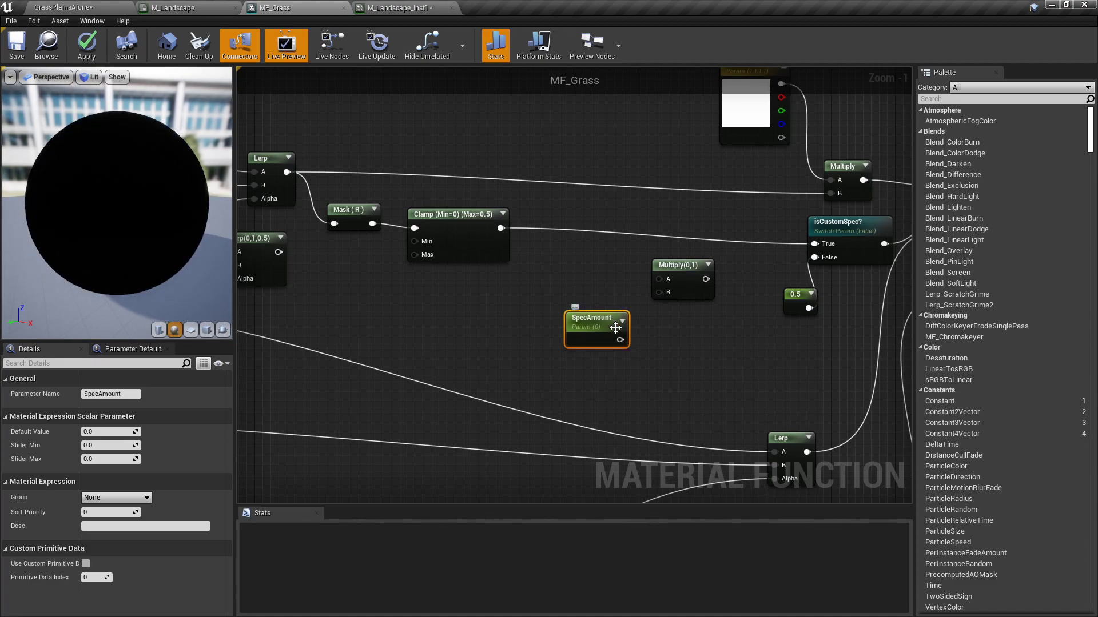
left_click(134, 430)
type("0.5")
key("Return")
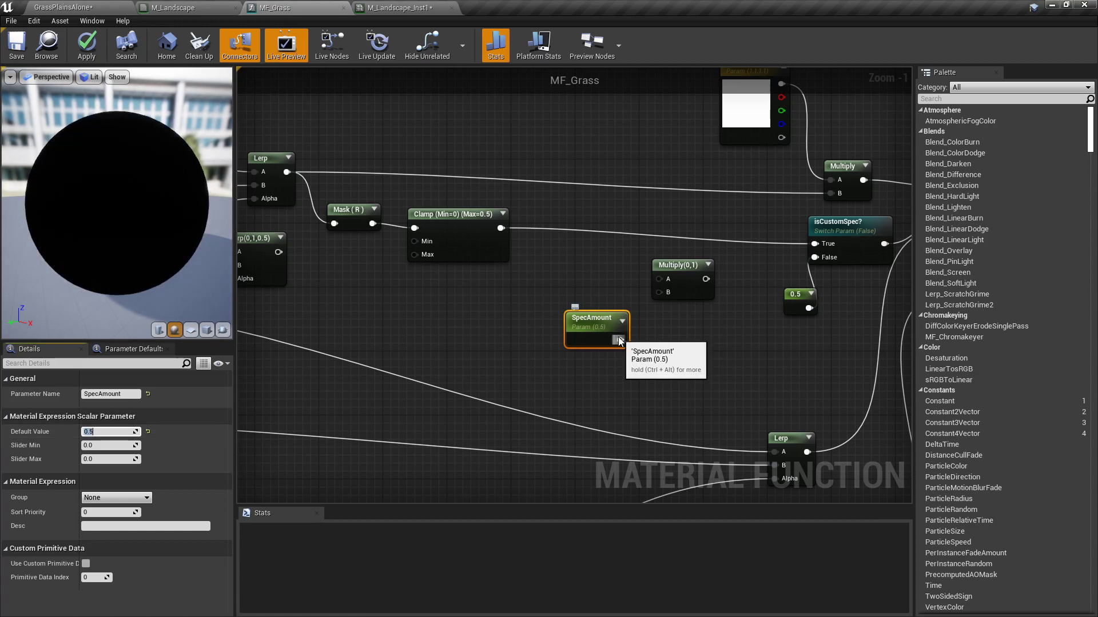
Connect SpecAmount to input B and the Clamp output to input A of the new Multiply node.
left_click_drag(620, 339, 667, 292)
left_click_drag(501, 228, 596, 257)
left_click(684, 299)
left_click(630, 320)
right_click_drag(630, 320, 701, 331)
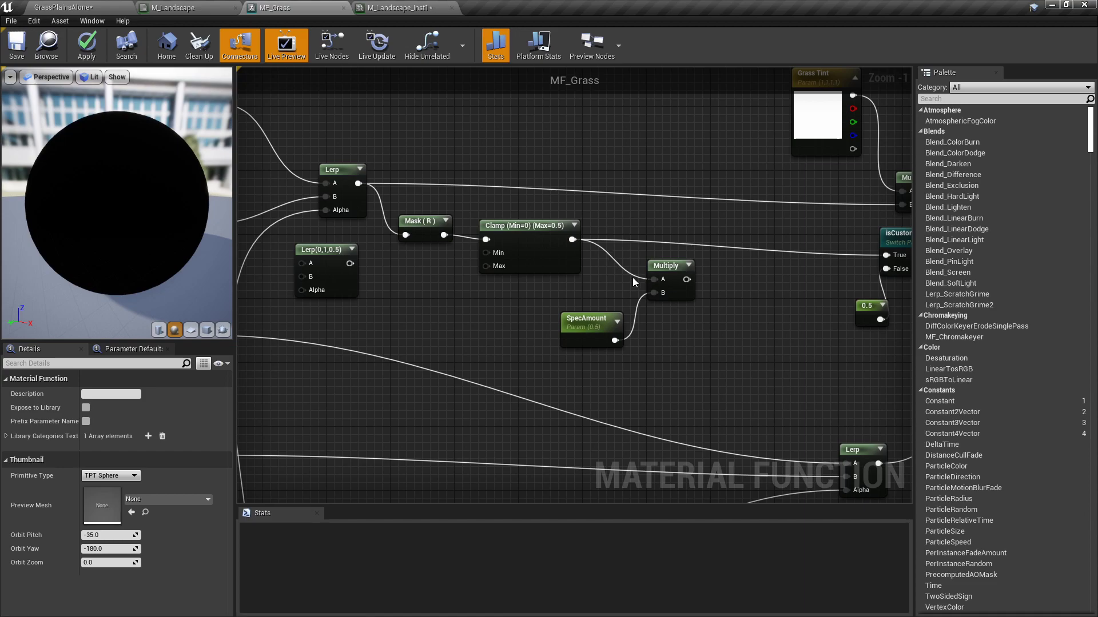
Preview the Clamp node and the new Multiply node in turn, rotating the sphere to compare their specular brightness.
right_click(543, 232)
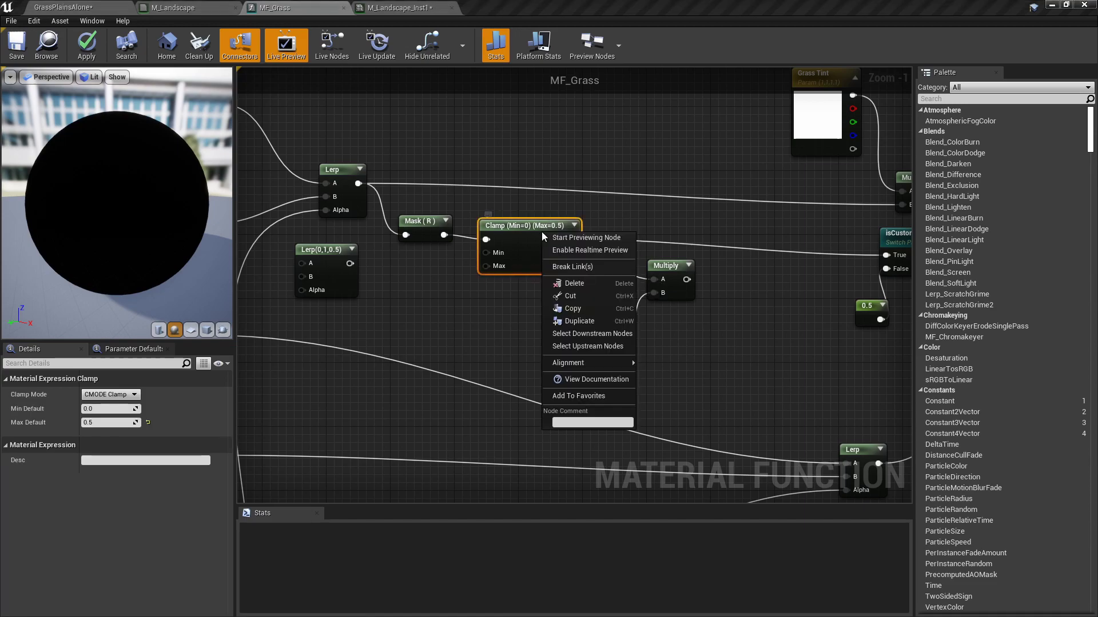
left_click(578, 237)
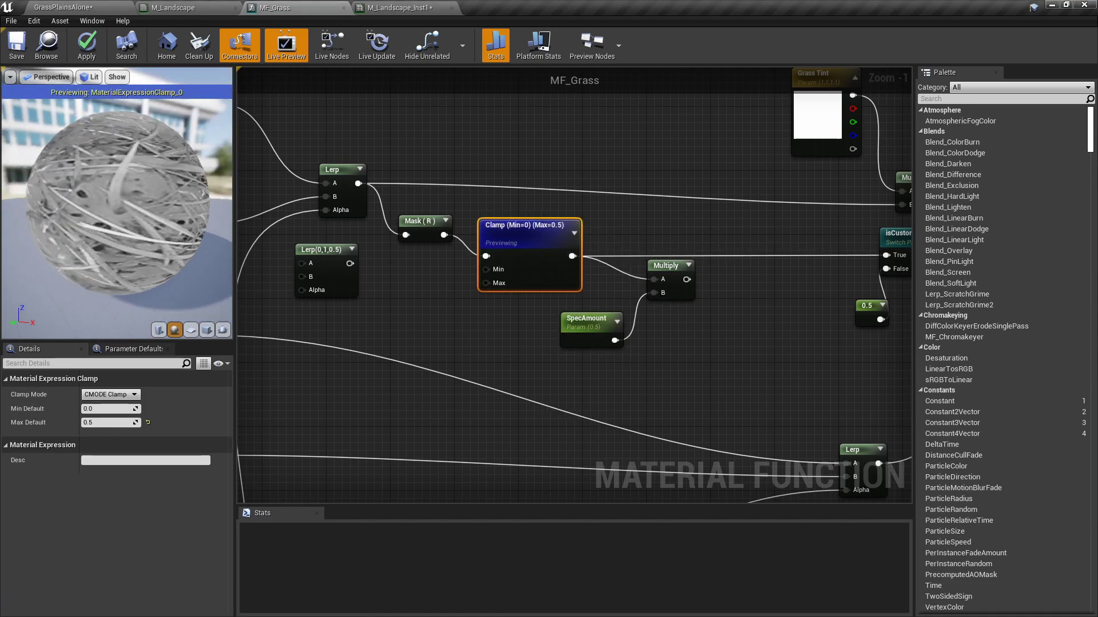
left_click_drag(112, 188, 113, 188)
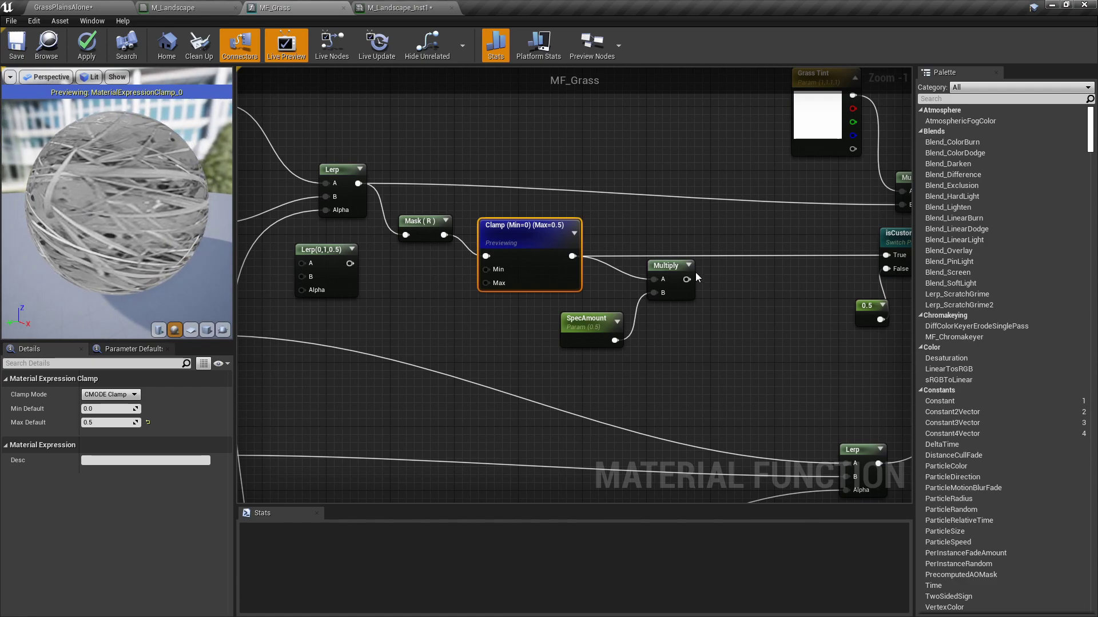
right_click(666, 264)
left_click(694, 274)
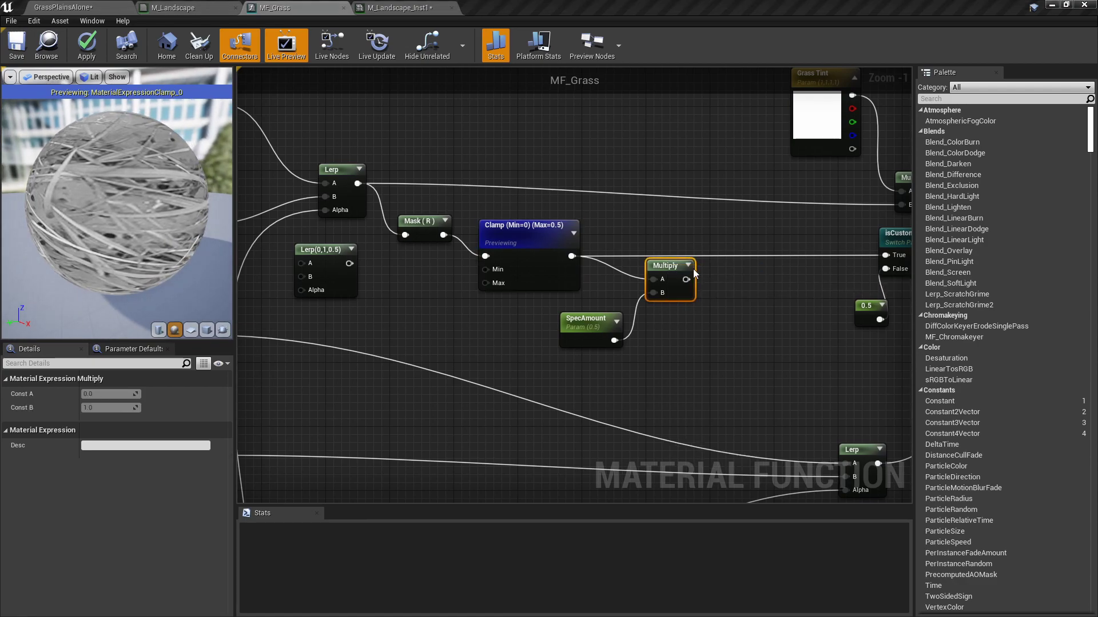
left_click_drag(144, 234, 143, 234)
right_click_drag(734, 321, 587, 306)
left_click_drag(80, 185, 100, 184)
right_click_drag(426, 281, 513, 269)
Move the SpecAmount node away from Multiply and connect the Multiply output to the True input of isCustomSpec?
left_click_drag(532, 301, 514, 305)
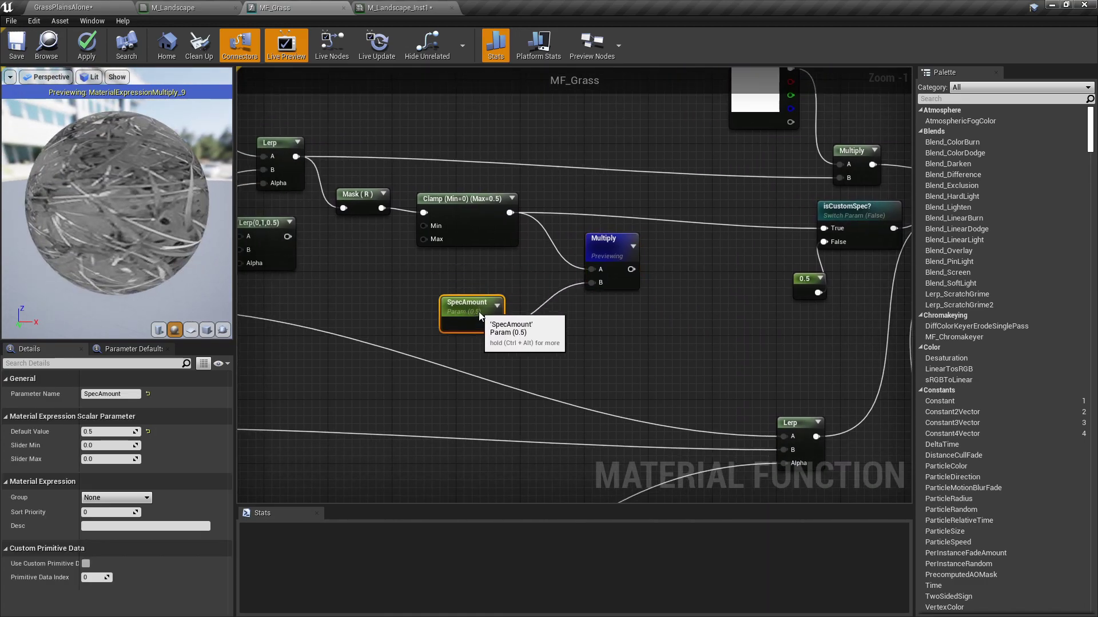
right_click_drag(655, 303, 579, 337)
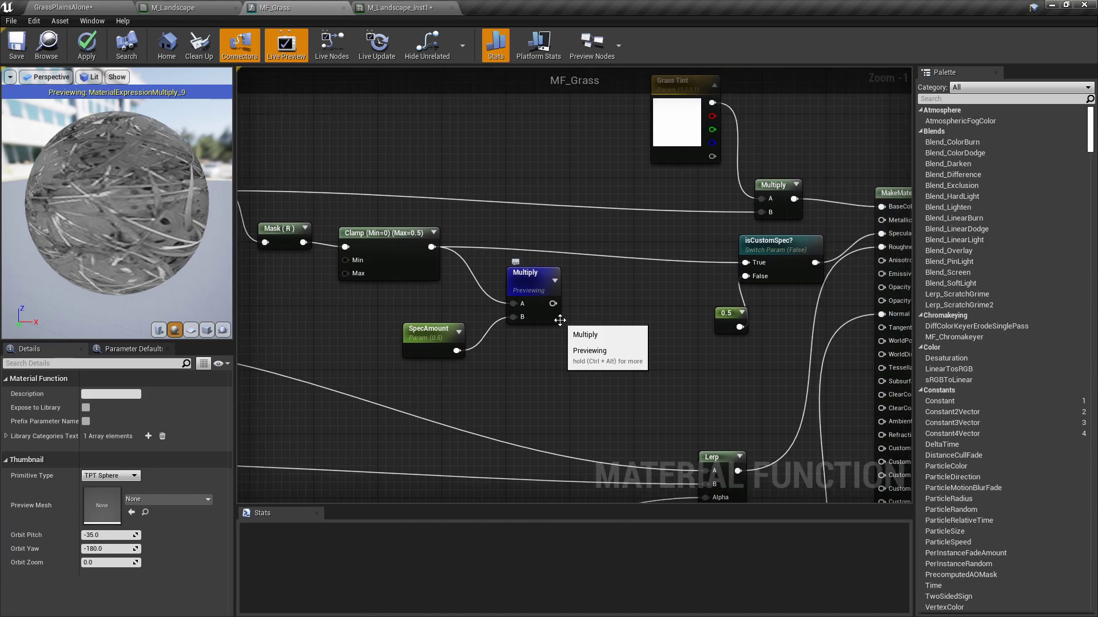
left_click_drag(553, 303, 747, 262)
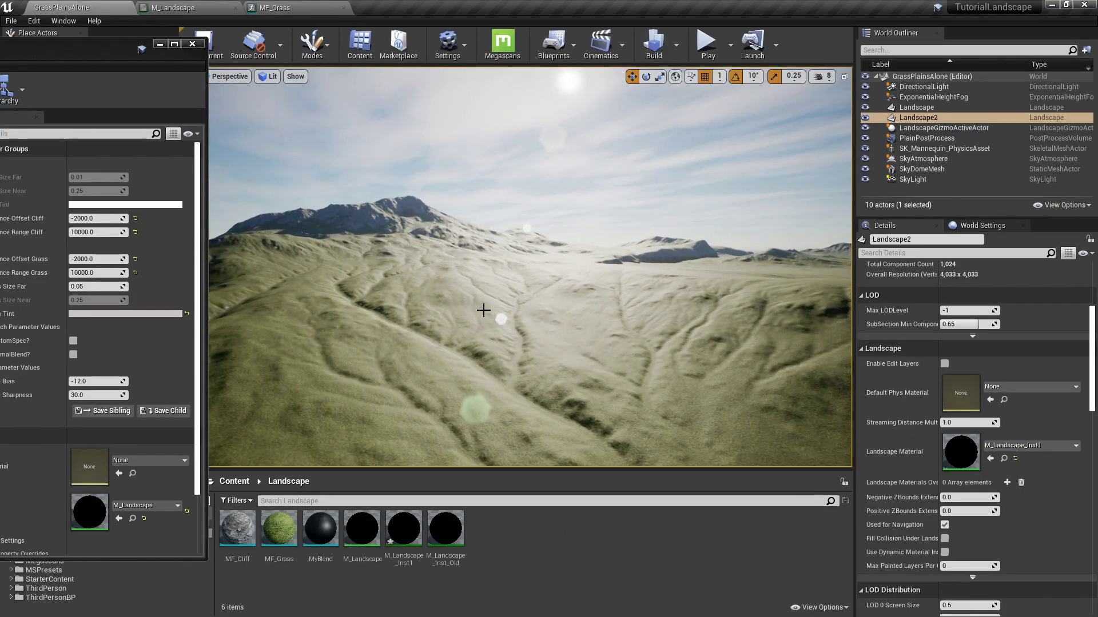
Enable isCustomSpec? in the landscape material instance and inspect the grass specular across the level's hills.
left_click(73, 340)
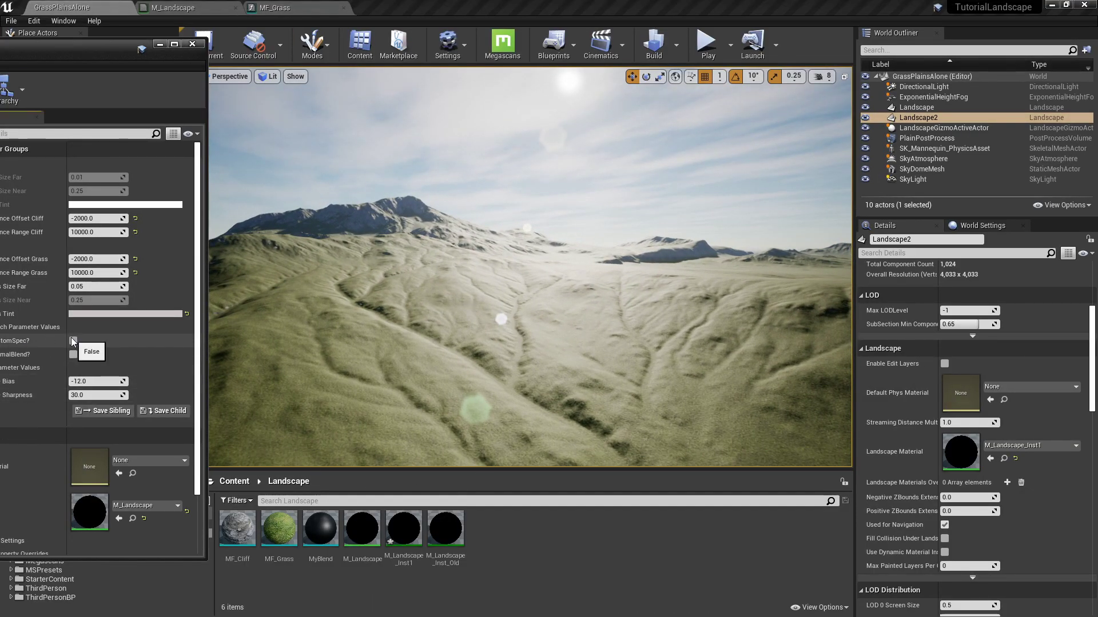
left_click(73, 341)
left_click(73, 341)
right_click_drag(615, 184, 634, 194)
key("w")
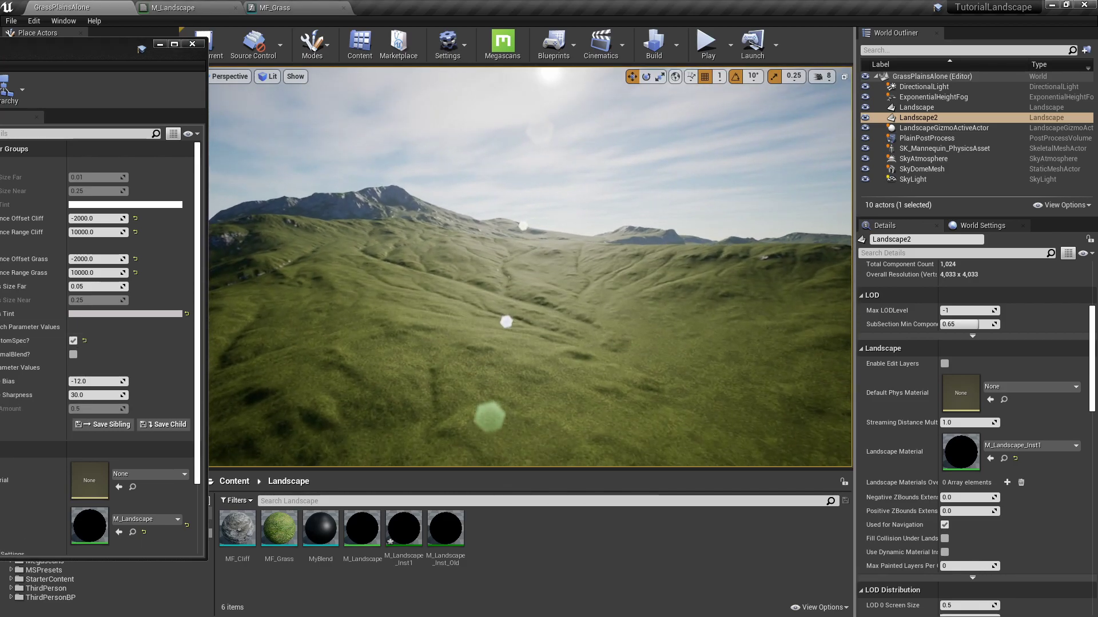
key("s")
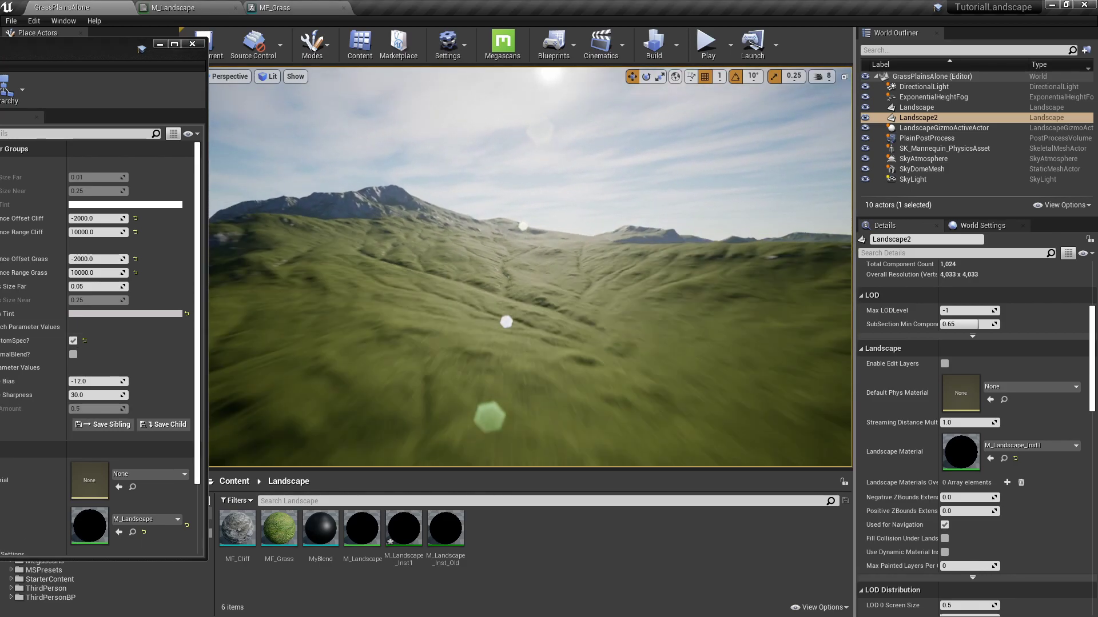
key("w")
left_click_drag(618, 128, 618, 117)
Disable isCustomSpec? and examine the landscape's default specular toward the sun and from above.
left_click(73, 341)
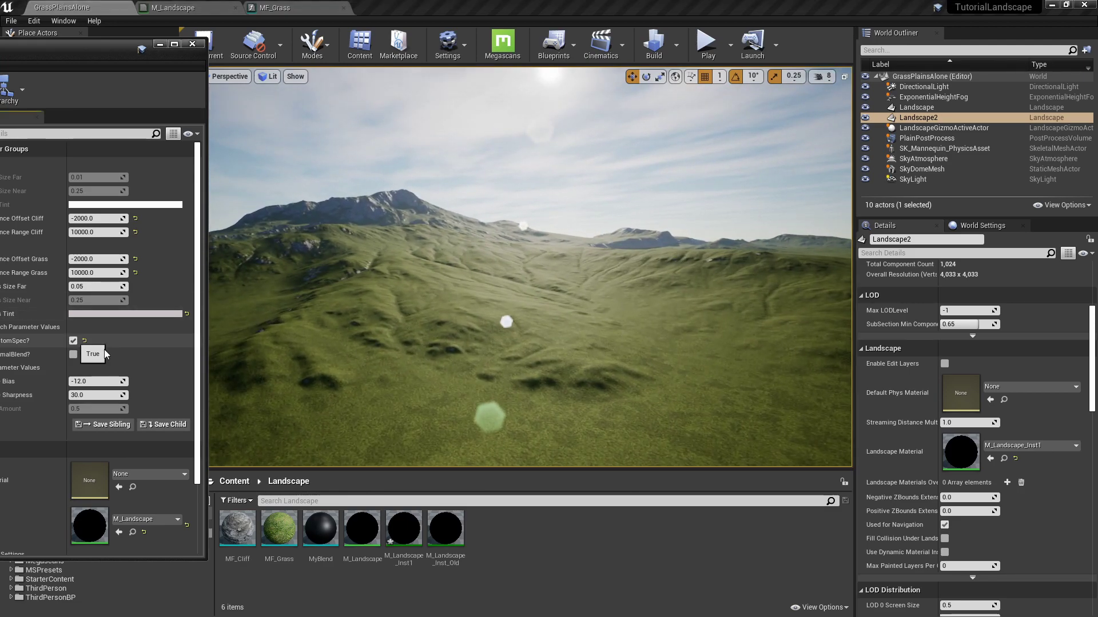
key("w")
right_click_drag(538, 235, 528, 220)
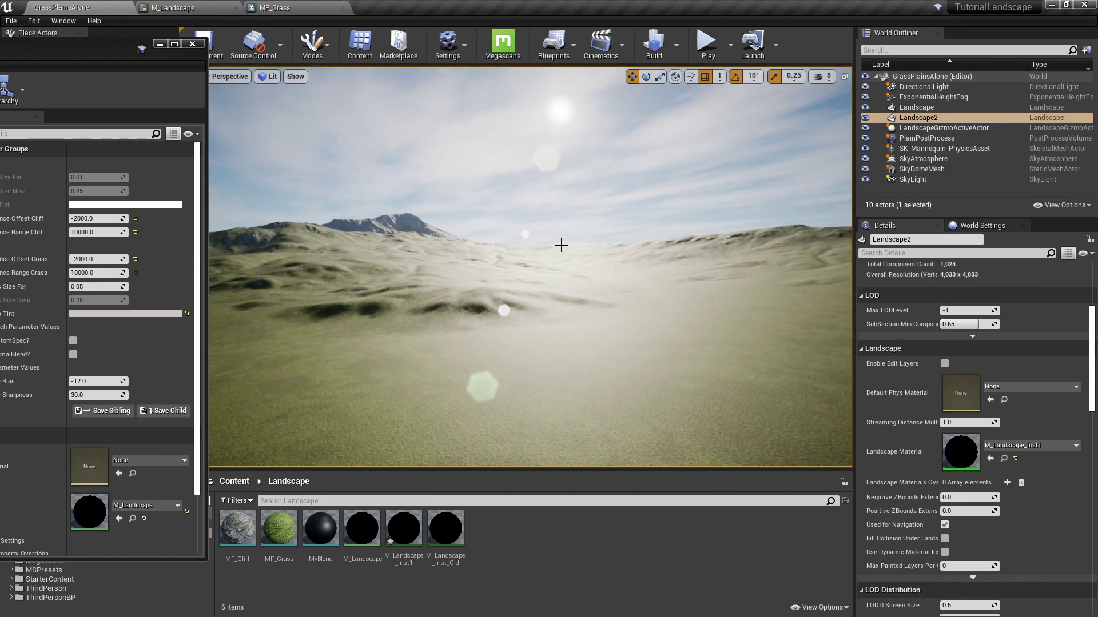
left_click_drag(537, 206, 561, 245)
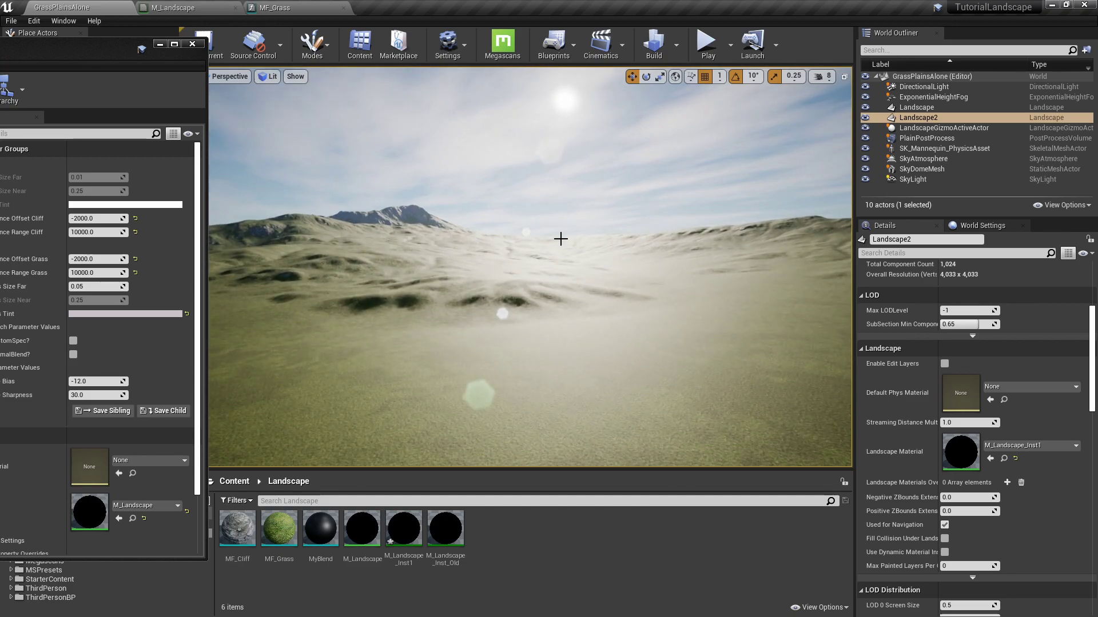
key("e")
right_click_drag(600, 268, 600, 400)
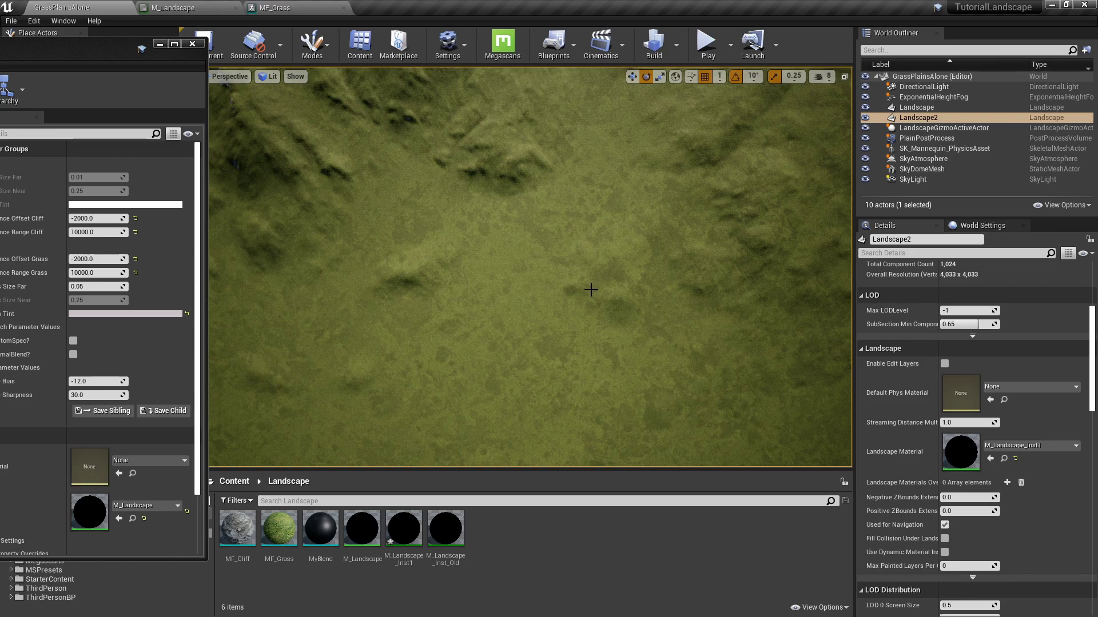
right_click_drag(544, 271, 538, 194)
key("w")
Re-enable isCustomSpec? in the material instance, check the grass highlights toward the sun, and move the instance editor window aside.
left_click(73, 341)
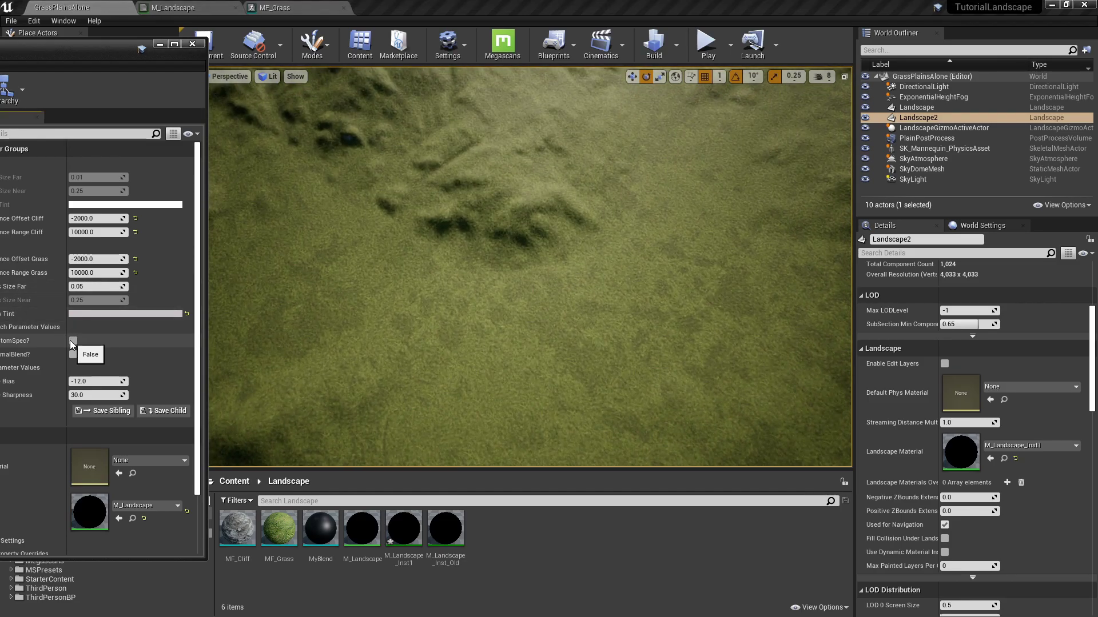
right_click_drag(467, 349, 467, 277)
key("d")
key("q")
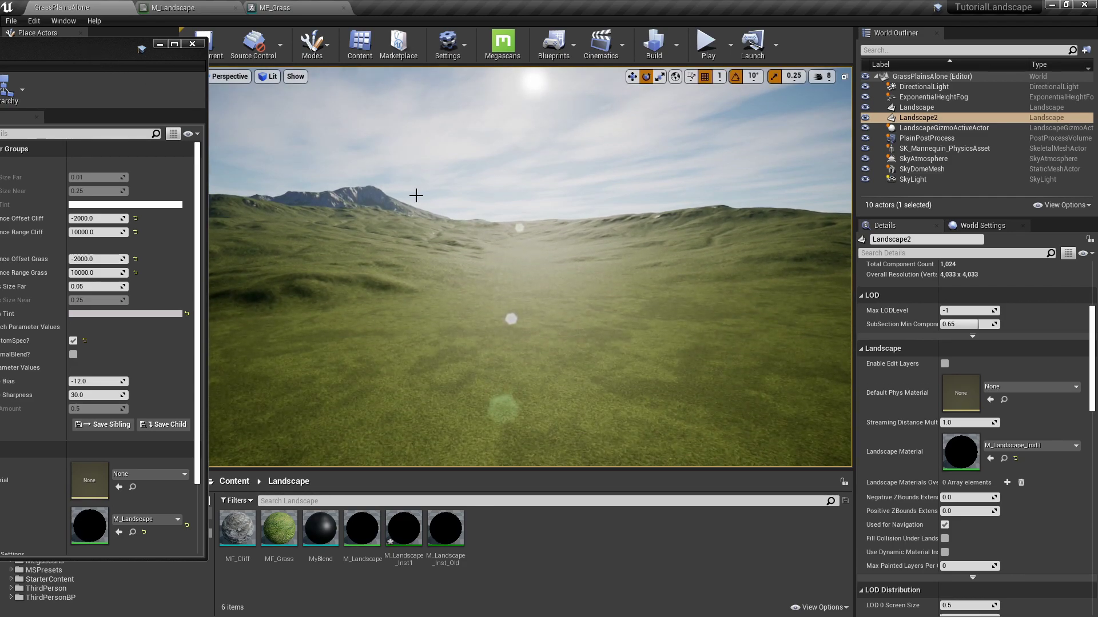
right_click_drag(537, 234, 537, 234)
key("a")
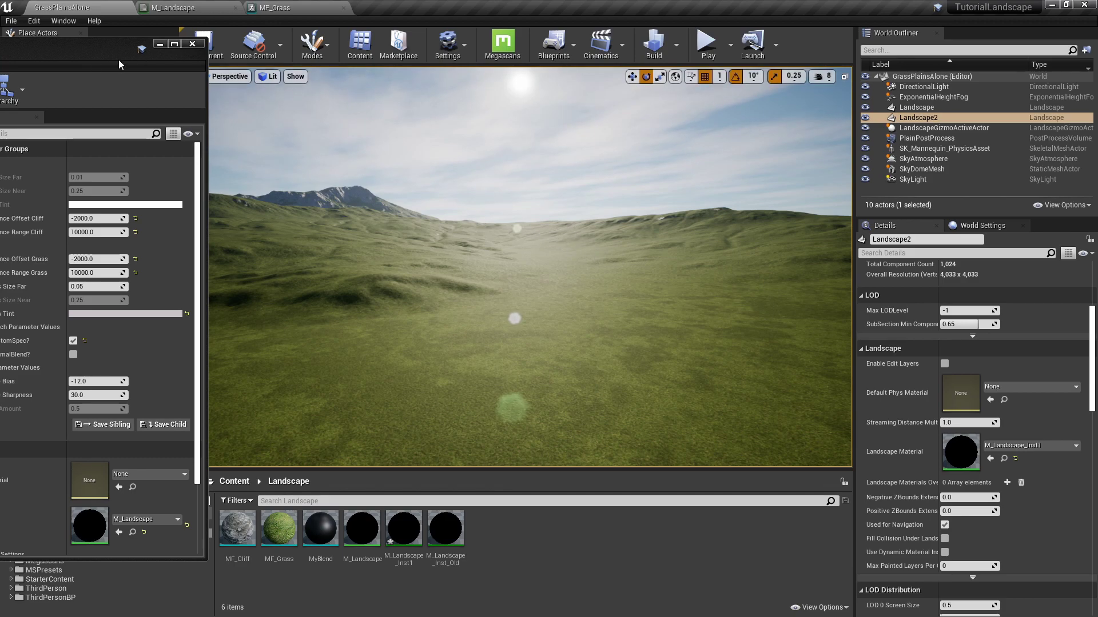
left_click_drag(23, 58, 260, 88)
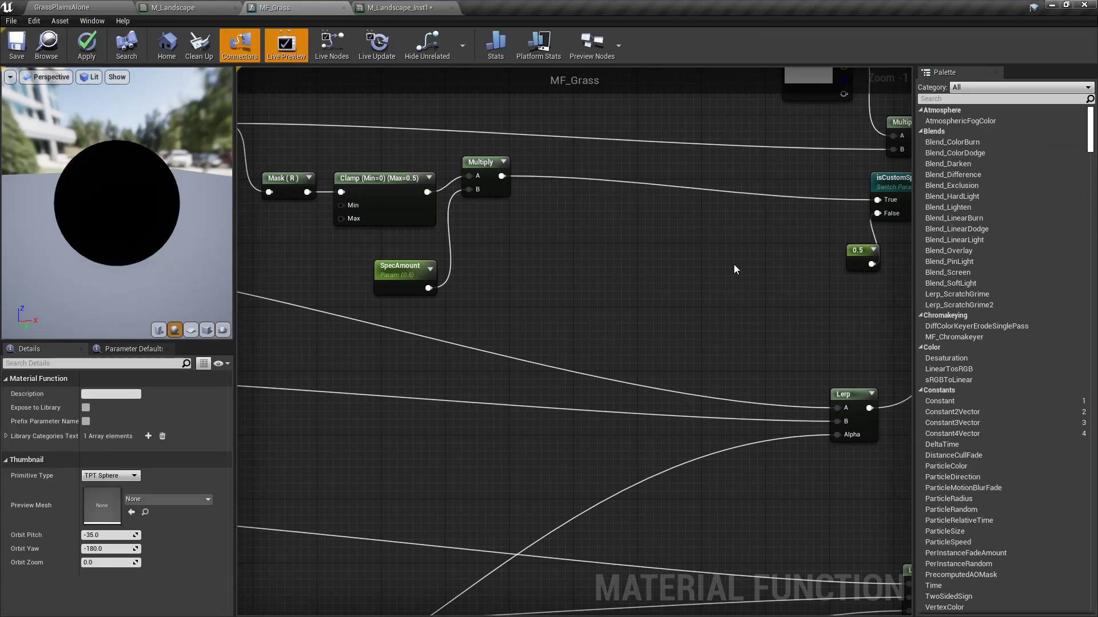
Add a Fresnel node to MF_Grass beside SpecAmount, preview it, and inspect its falloff around the preview sphere.
right_click(632, 265)
type("fresnel")
key("Return")
right_click(636, 270)
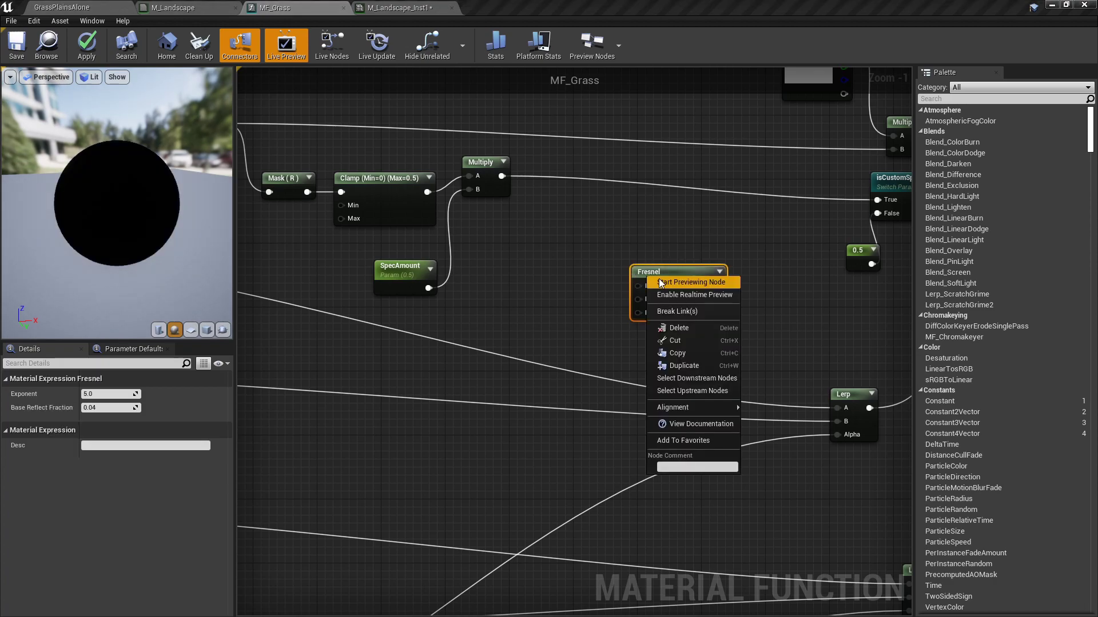
left_click(664, 282)
left_click_drag(663, 279, 638, 271)
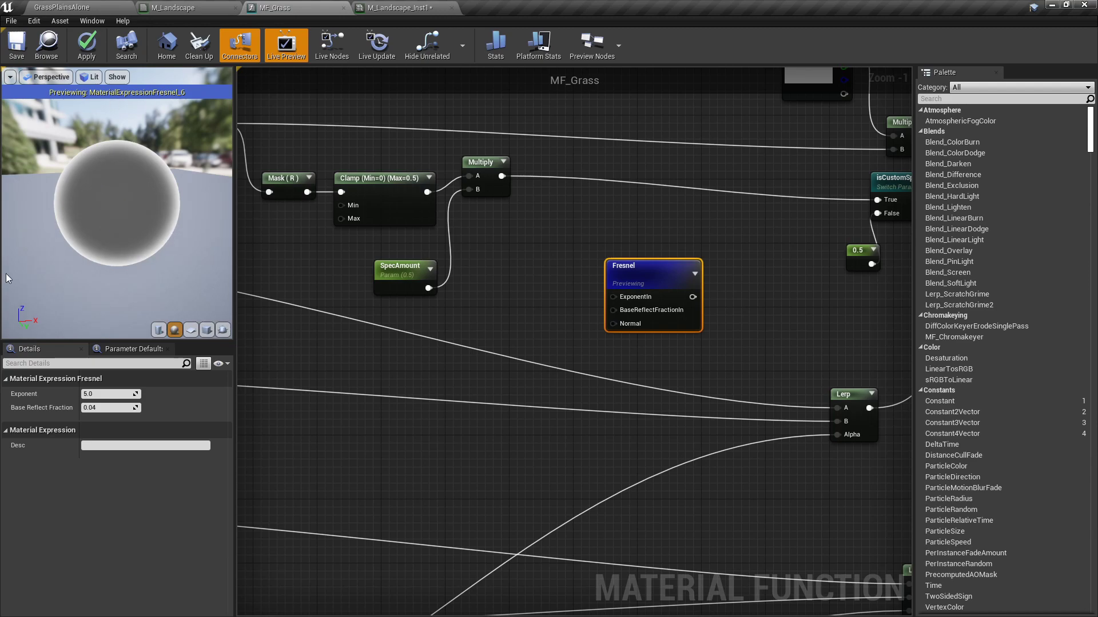
left_click_drag(95, 181, 95, 181)
right_click_drag(107, 187, 107, 187)
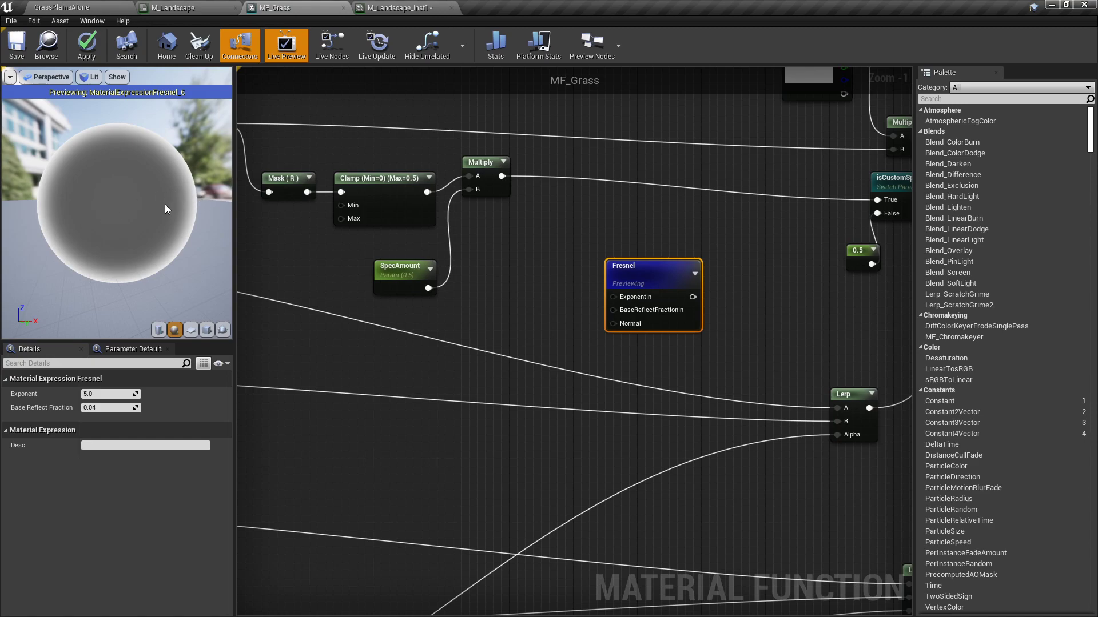
left_click_drag(164, 213, 200, 213)
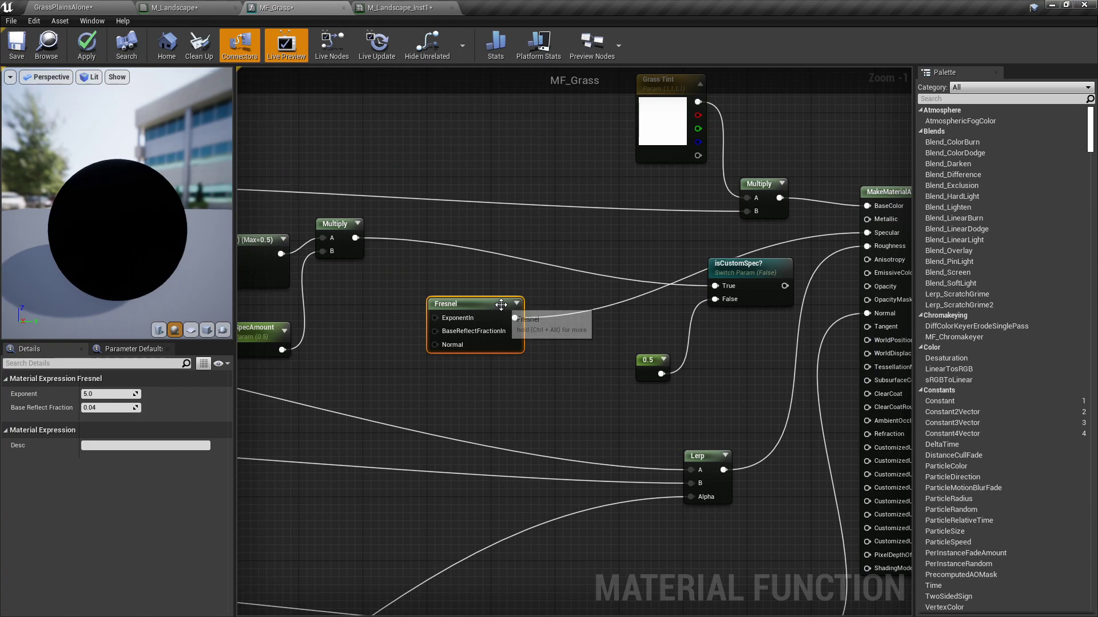
Switch the GrassPlainsAlone level view to the Specular buffer visualization and look across the landscape.
right_click_drag(569, 343, 549, 350)
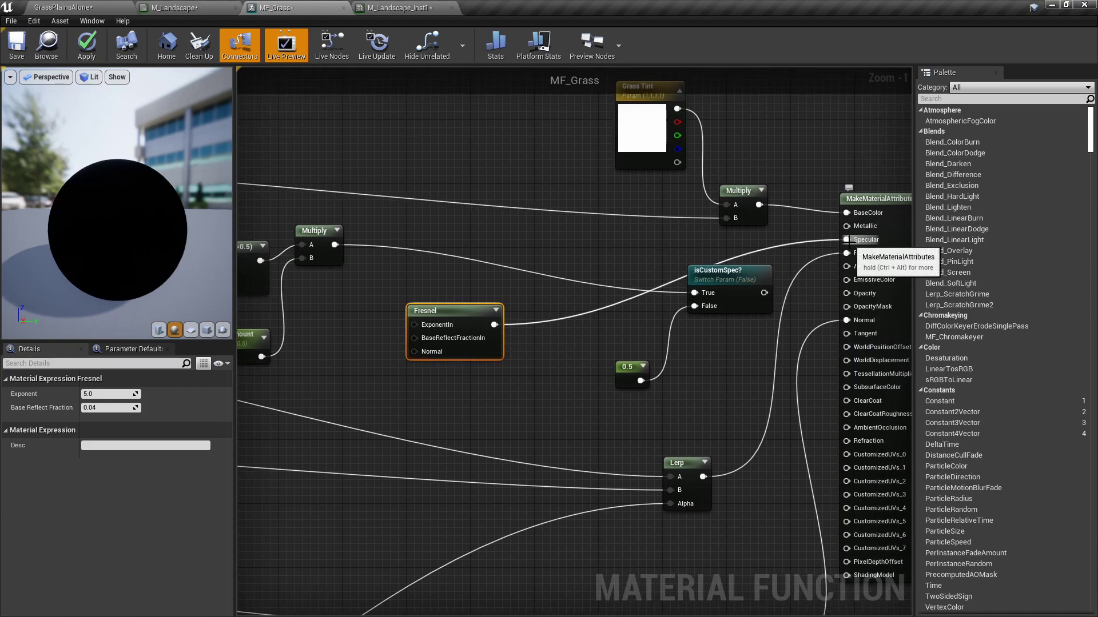
left_click(70, 7)
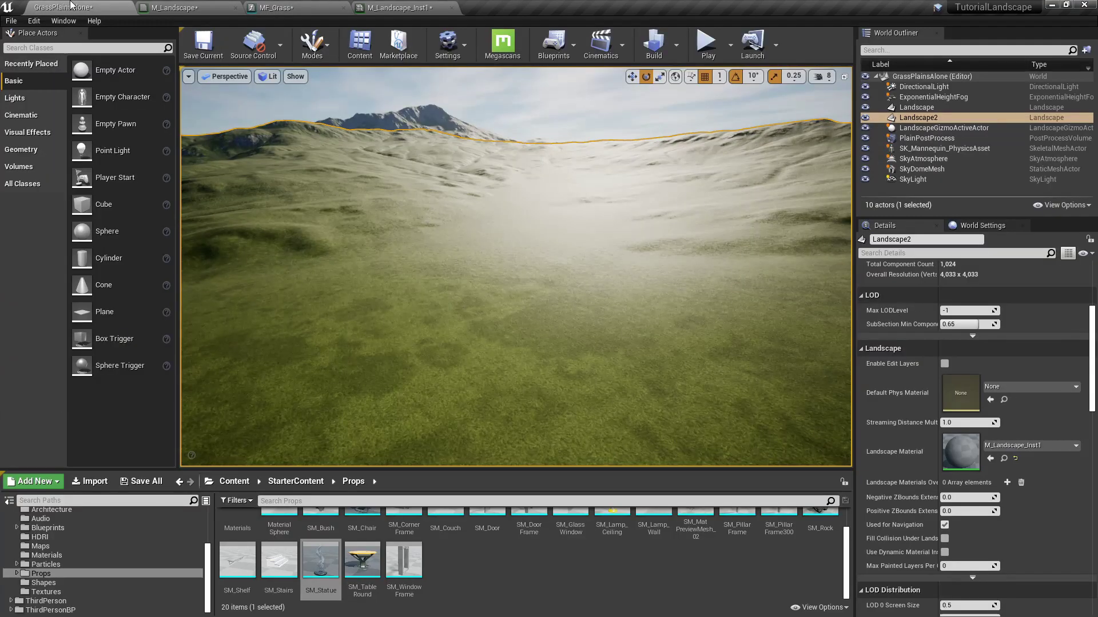
left_click(274, 78)
mouse_move(317, 225)
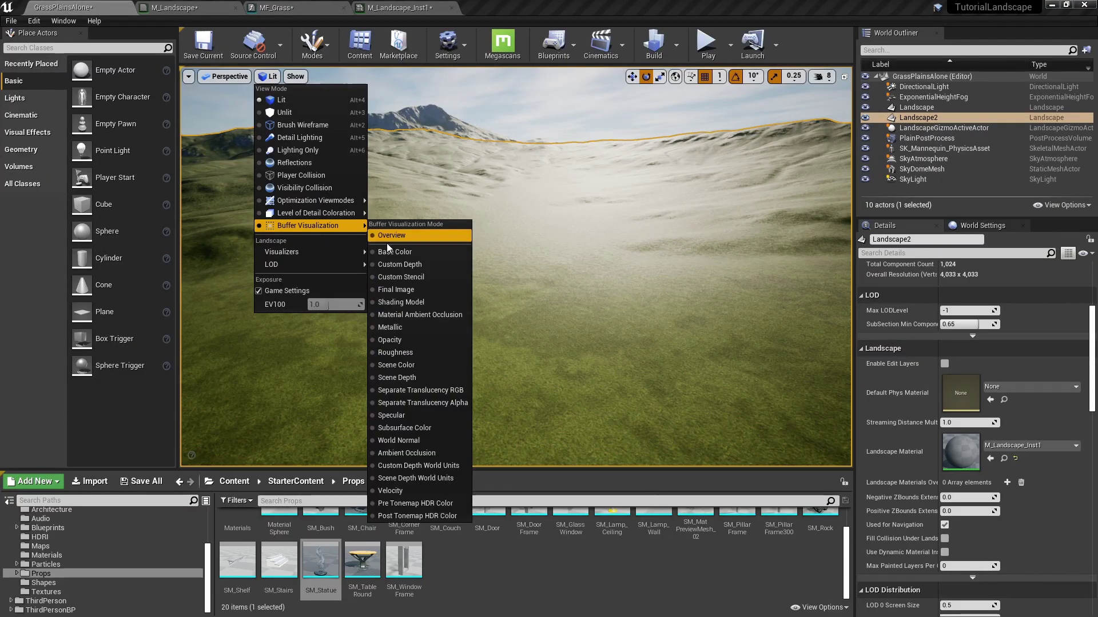
left_click(400, 416)
right_click_drag(546, 300, 580, 309)
right_click_drag(546, 263, 567, 301)
right_click_drag(603, 360, 603, 342)
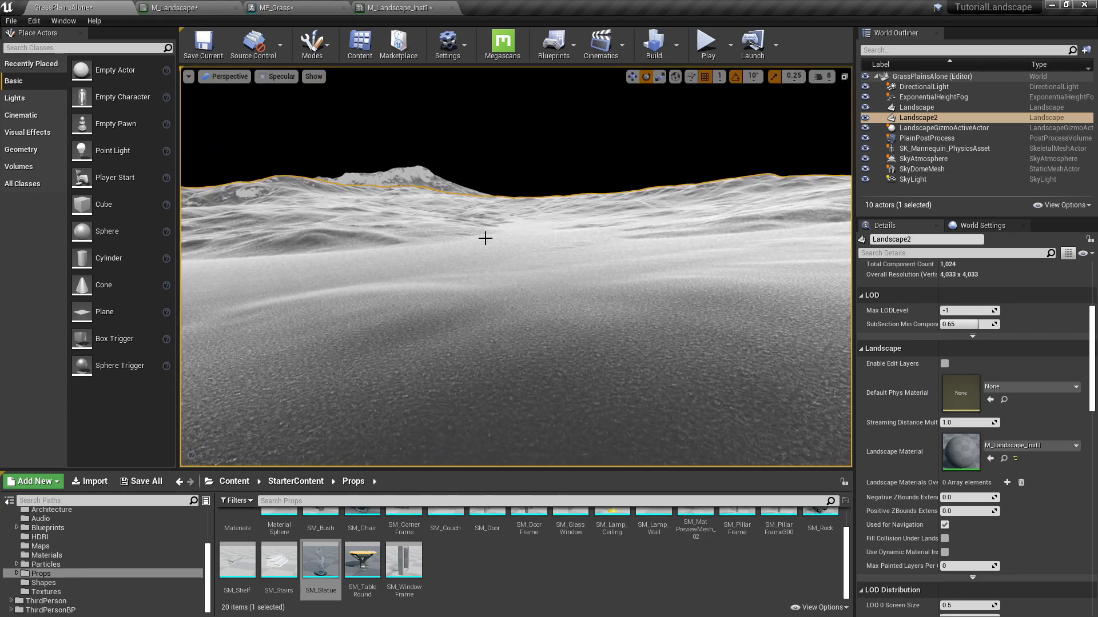
Examine the Fresnel-driven specular buffer on the grass from close to the ground and from higher up.
key("w")
right_click_drag(639, 212, 639, 212)
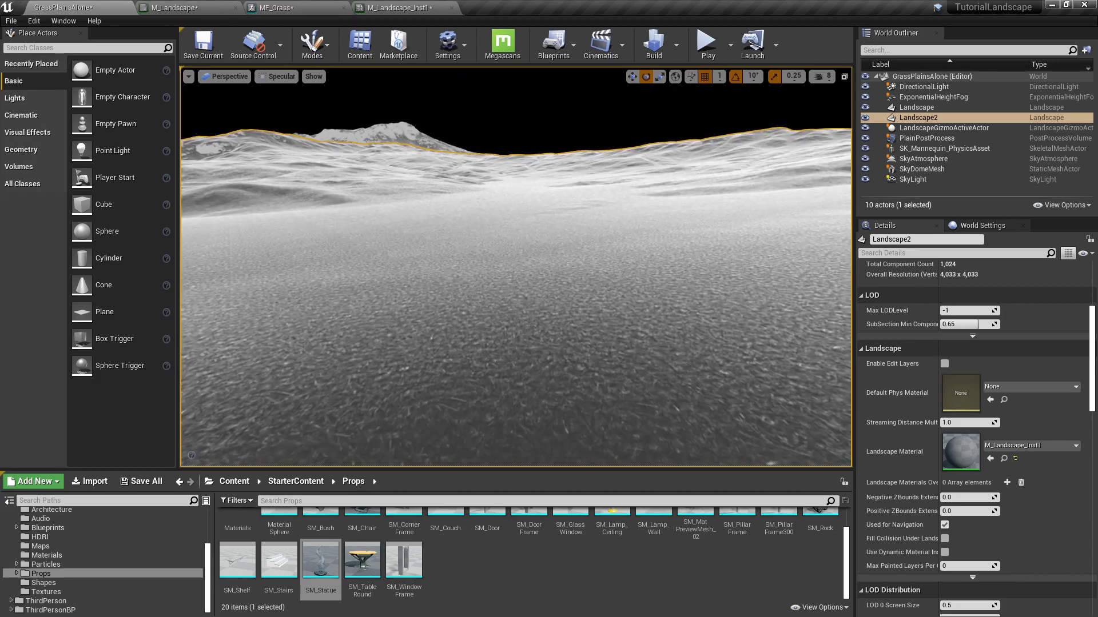
key("w")
right_click_drag(639, 211, 639, 269)
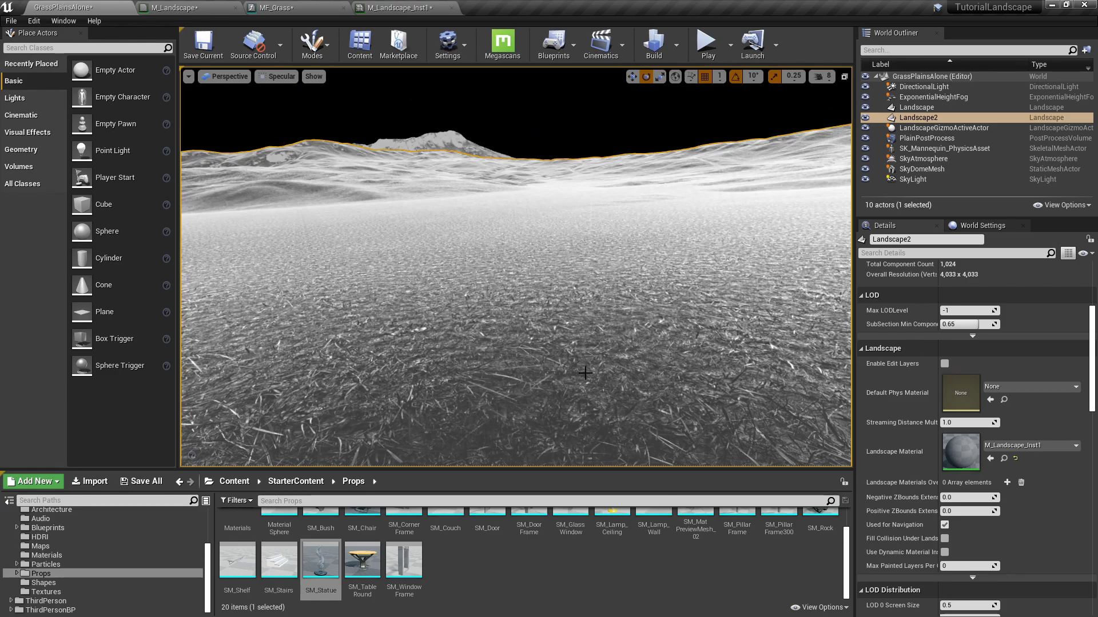
right_click_drag(576, 309, 572, 337)
key("e")
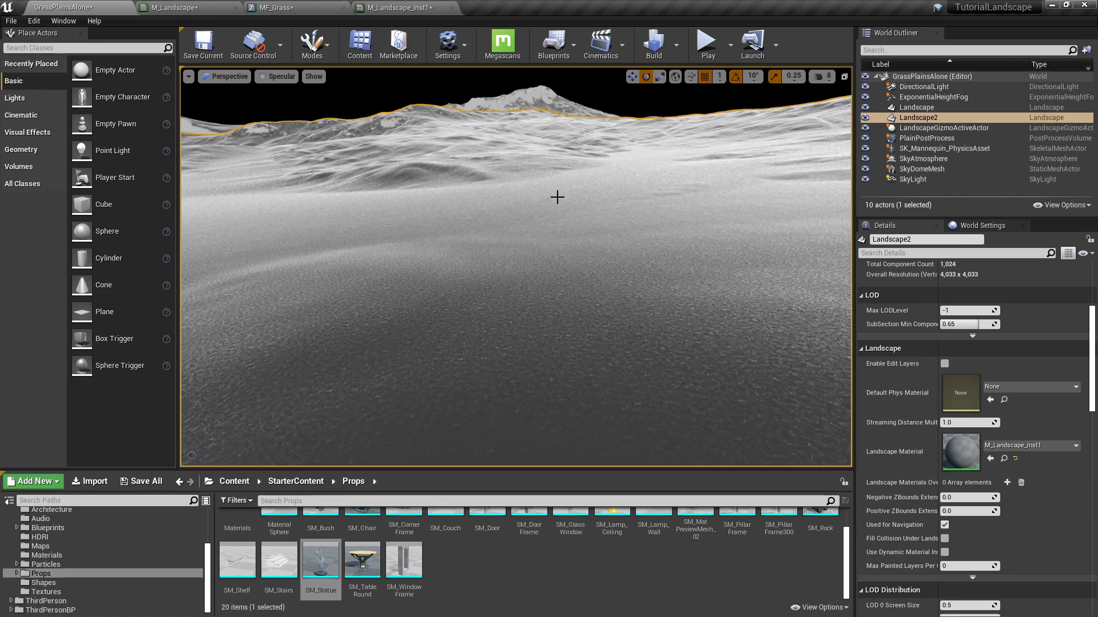
Add a VertexNormalWS node next to the Fresnel node in MF_Grass.
left_click(318, 5)
right_click_drag(415, 252, 551, 173)
left_click_drag(585, 227, 610, 227)
right_click_drag(570, 220, 544, 219)
right_click(474, 274)
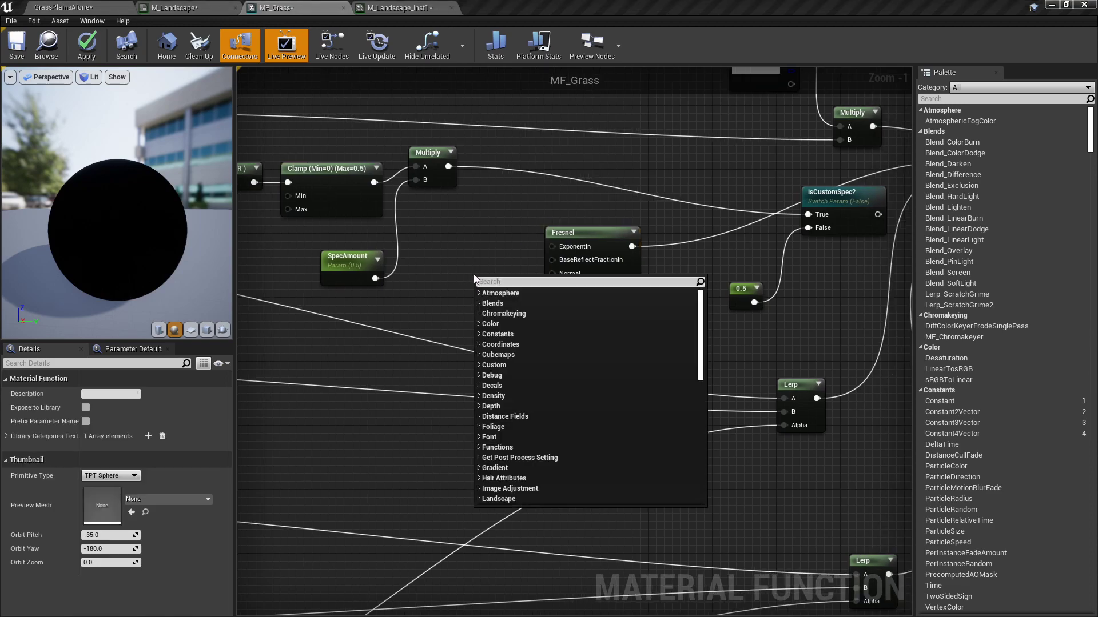
type("vertex nor")
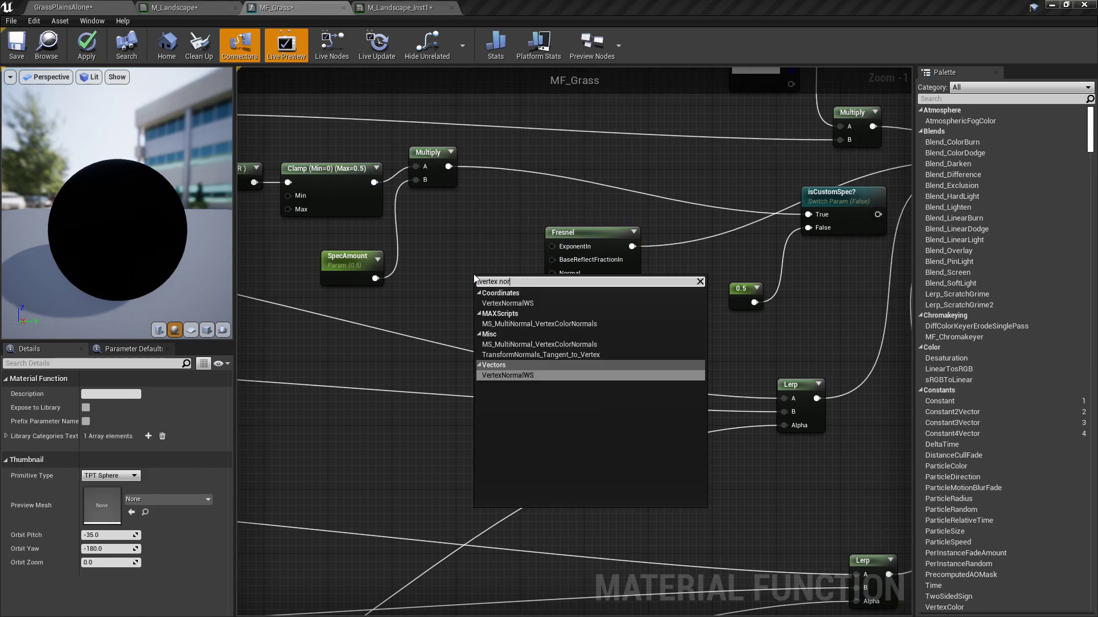
key("Return")
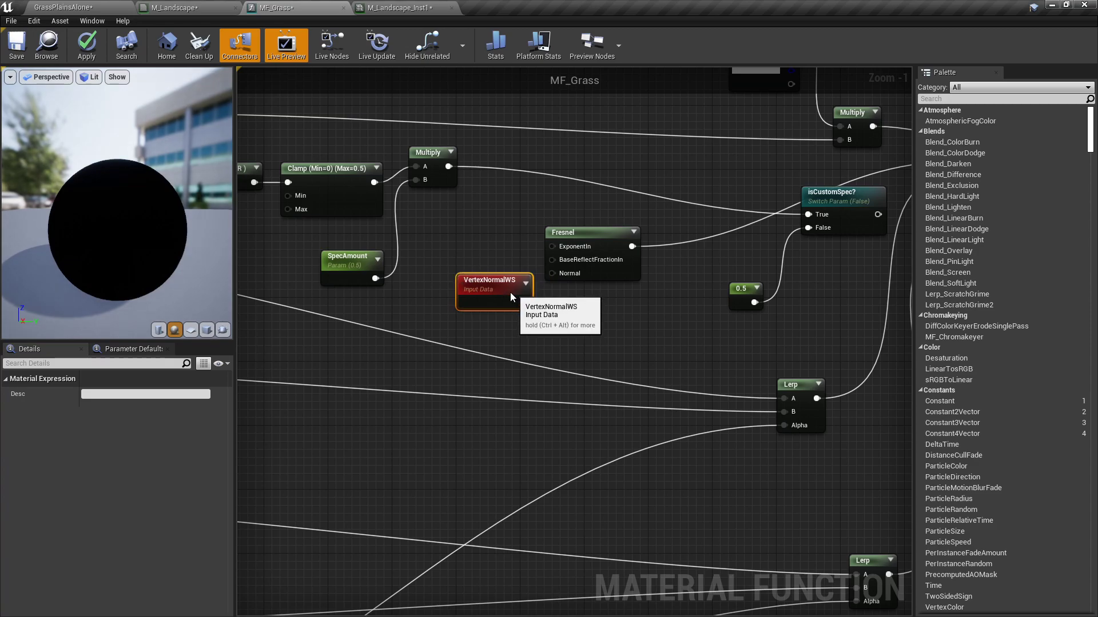
Connect VertexNormalWS to Fresnel's Normal input and apply the material function.
scroll(608, 286, "up", 1)
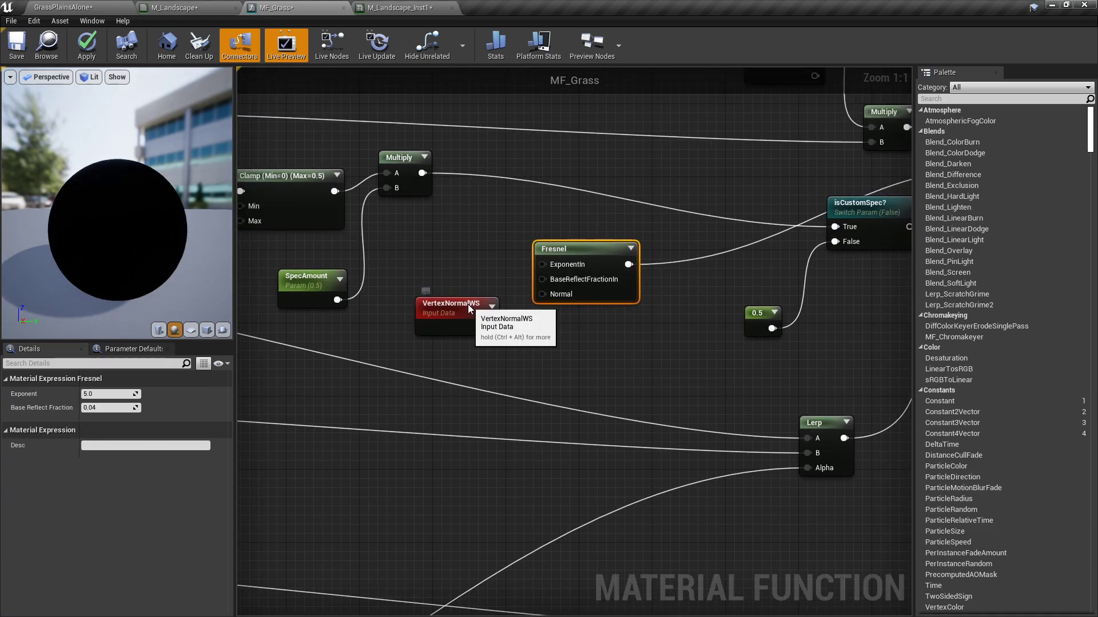
left_click_drag(465, 303, 487, 301)
right_click_drag(552, 351, 772, 185)
scroll(564, 329, "down", 5)
left_click_drag(568, 331, 534, 268)
right_click_drag(759, 182, 630, 268)
scroll(630, 272, "up", 6)
left_click_drag(620, 261, 636, 249)
left_click(86, 46)
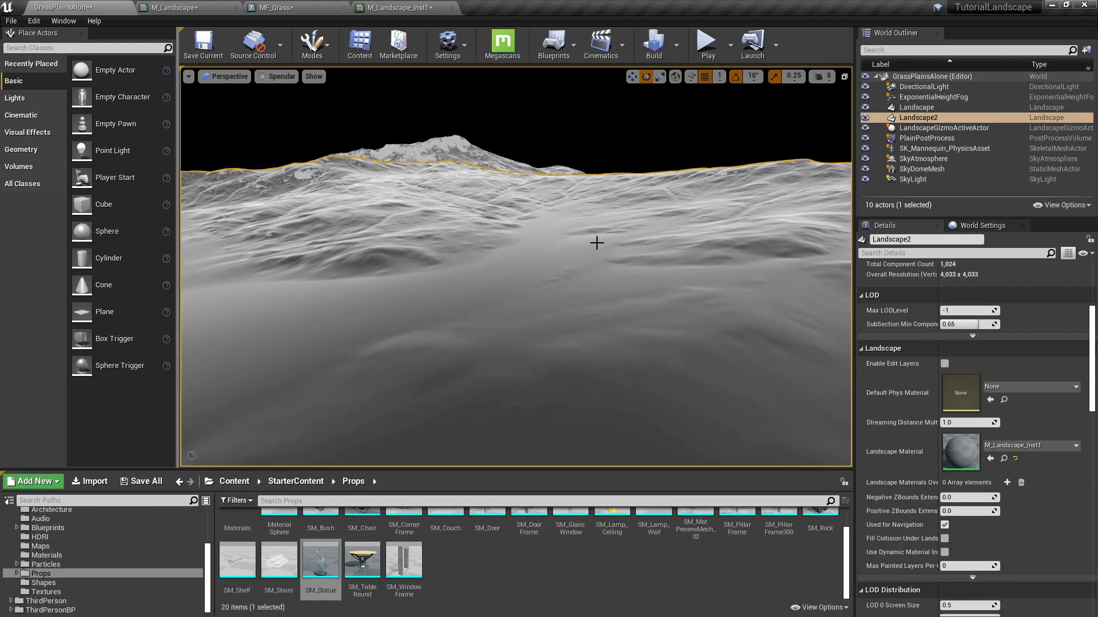
Examine the specular buffer across the level's hills and the previewed Fresnel node on the MF_Grass preview sphere.
mouse_move(596, 243)
right_mouse_down()
mouse_move(584, 243)
mouse_move(628, 243)
mouse_move(584, 252)
right_mouse_up()
right_click_drag(551, 188, 548, 320)
right_click_drag(551, 200, 551, 181)
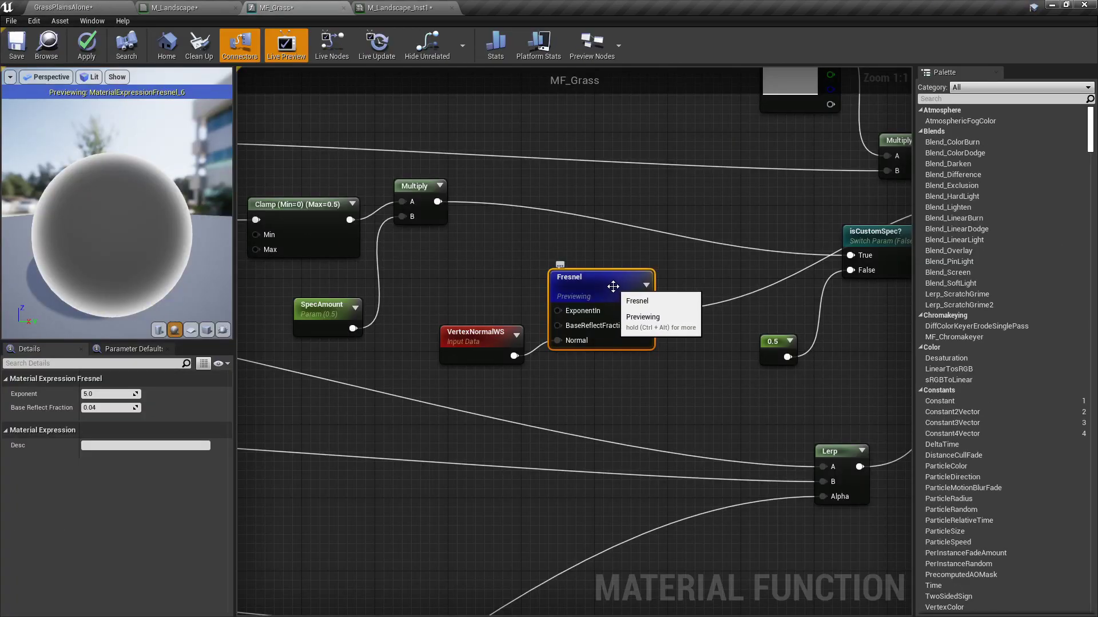
left_click_drag(93, 219, 128, 231)
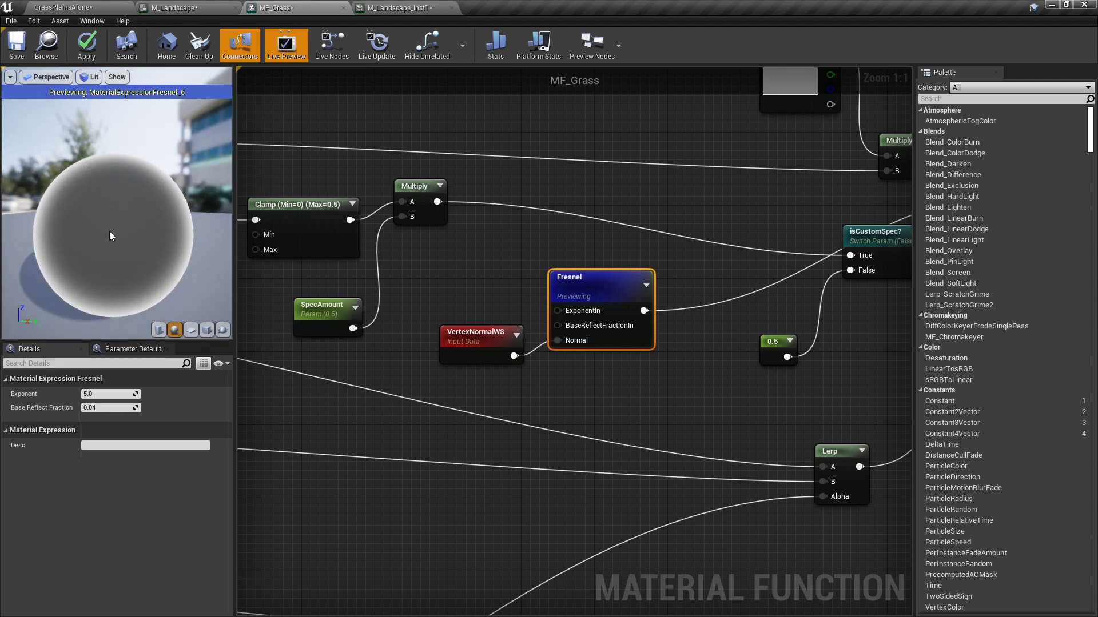
Add a CheapContrast node fed by the Fresnel output and place it clear of the 0.5 constant.
left_click_drag(644, 311, 681, 343)
type("cheap contr")
key("Return")
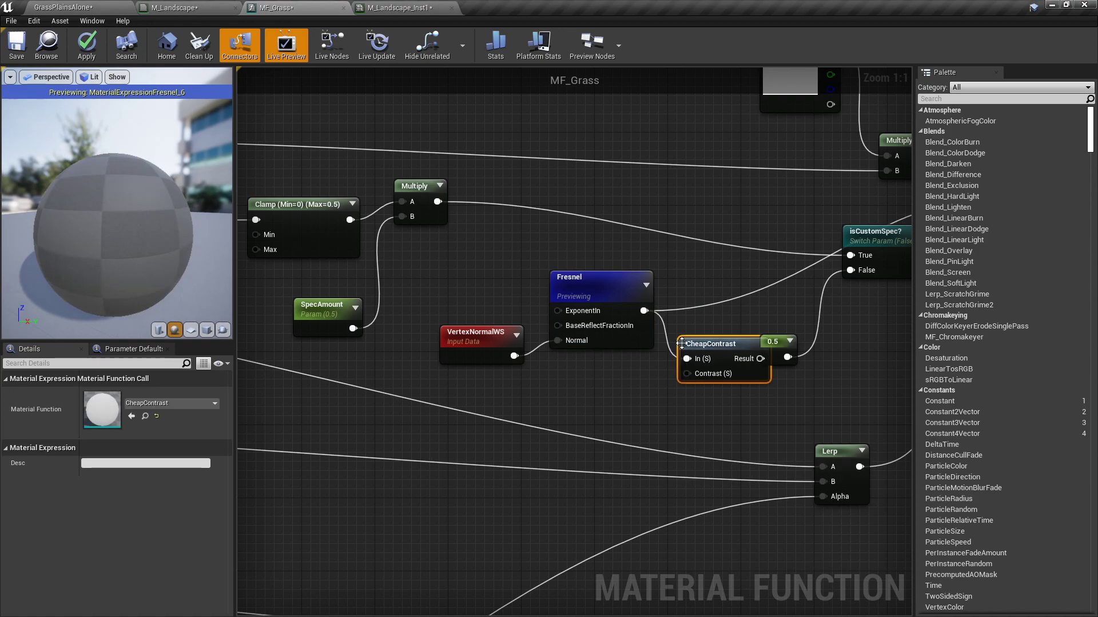
left_click_drag(719, 344, 719, 392)
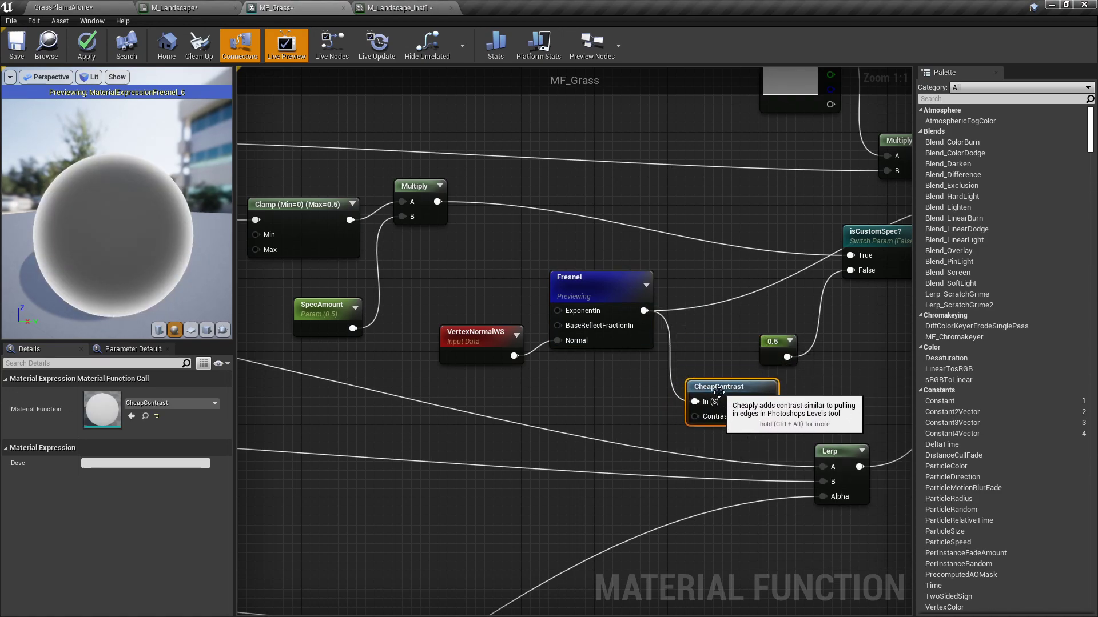
Add a constant of 0.13 and connect it to CheapContrast's Contrast input.
left_click(623, 405)
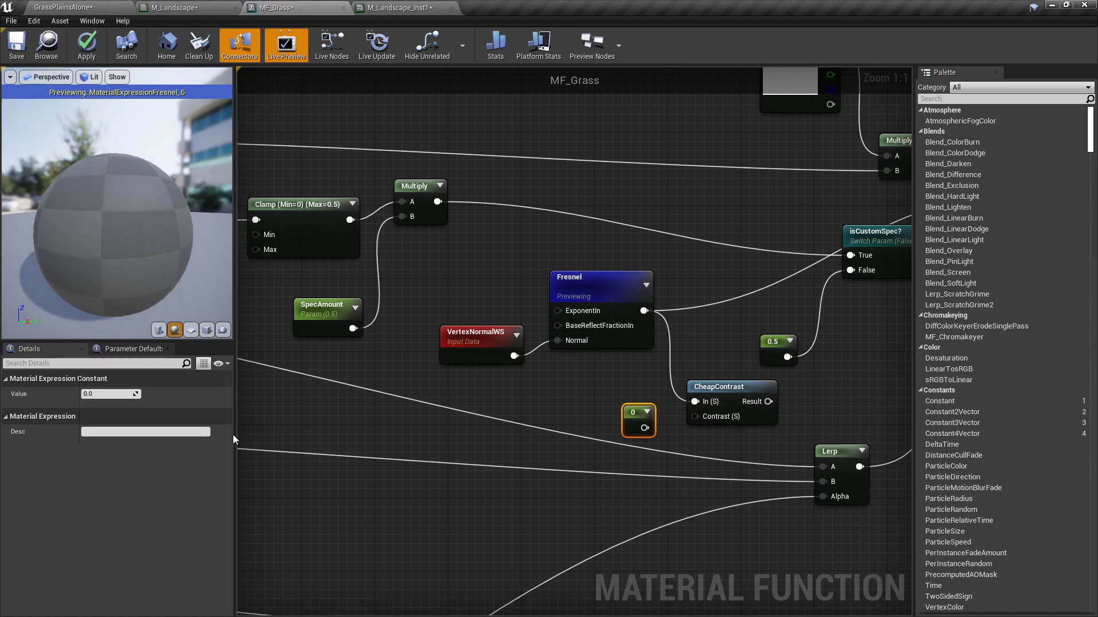
left_click(117, 395)
type("0.13")
key("Return")
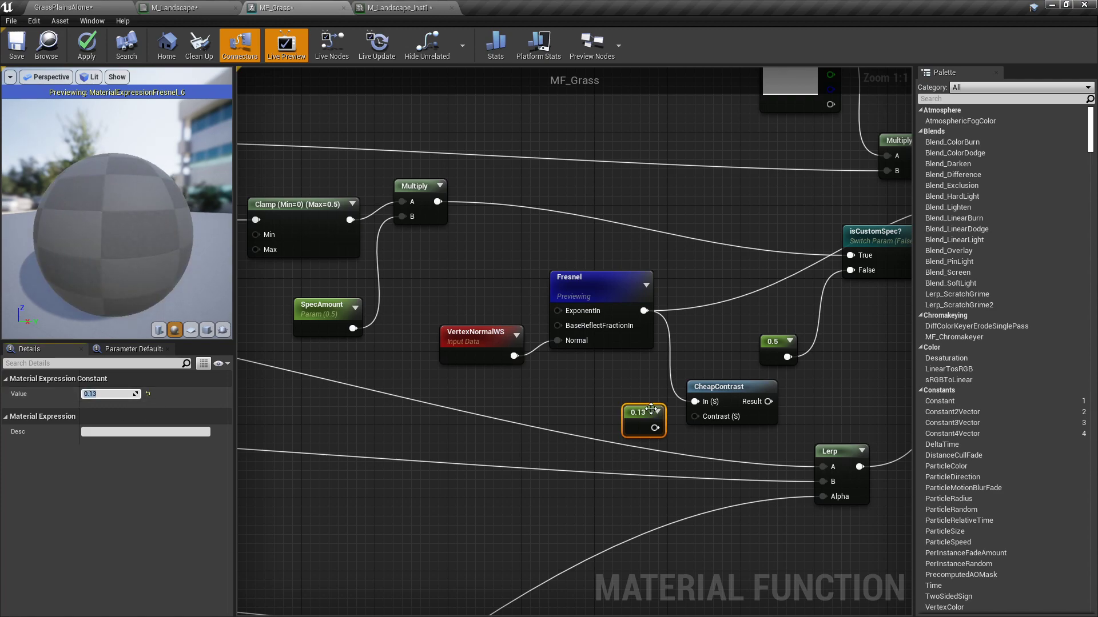
left_click_drag(654, 427, 709, 412)
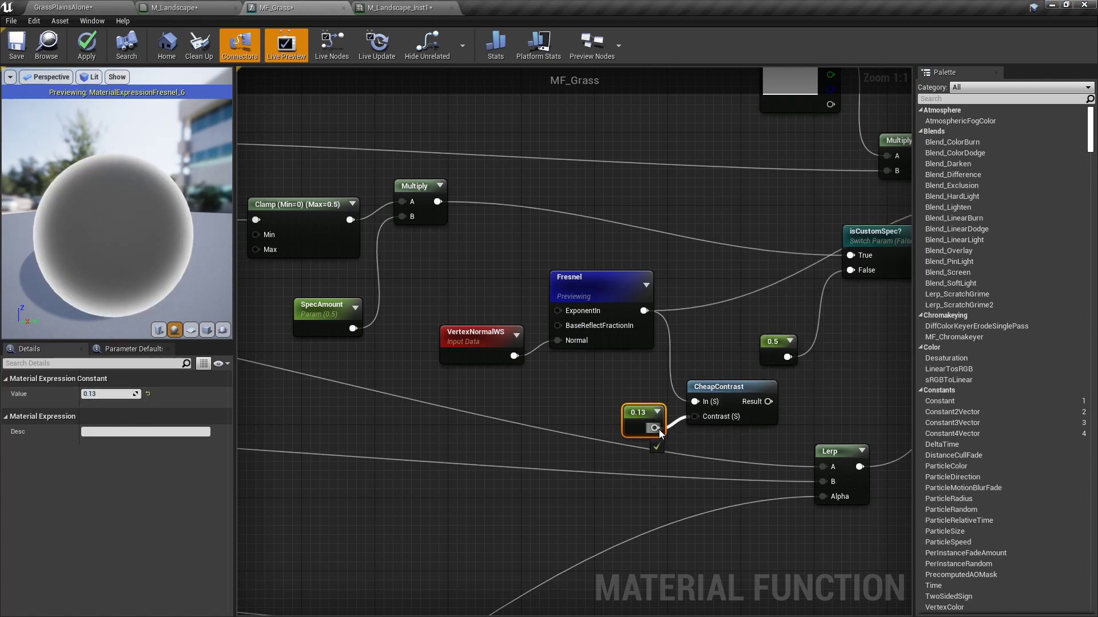
Preview the CheapContrast node and inspect the sharpened Fresnel falloff around the sphere.
right_click(732, 396)
left_click(766, 403)
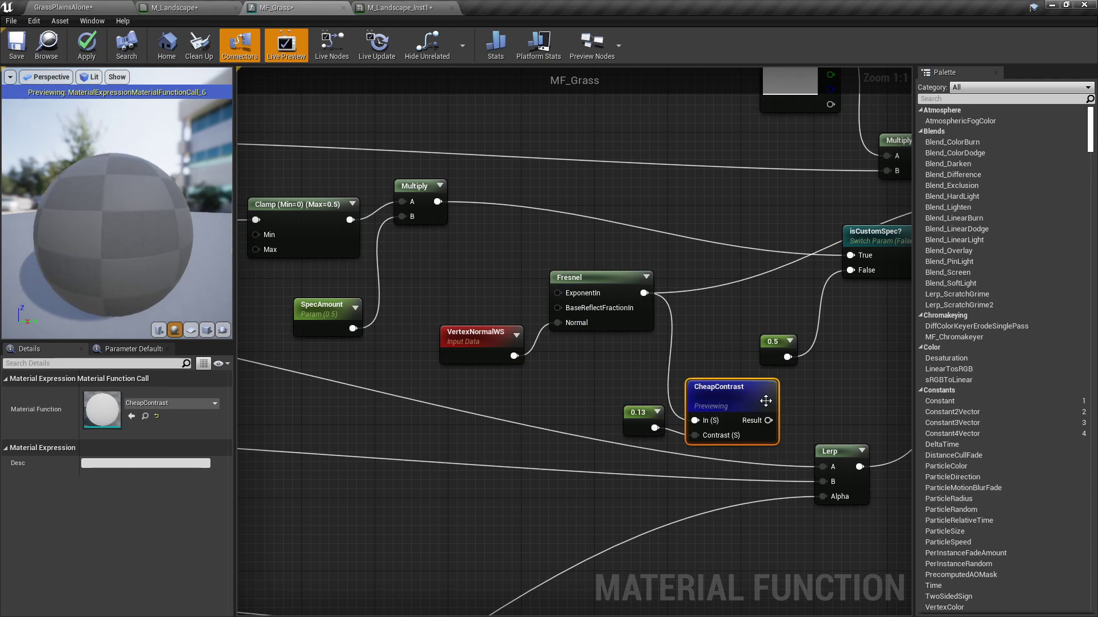
left_click_drag(152, 245, 169, 275)
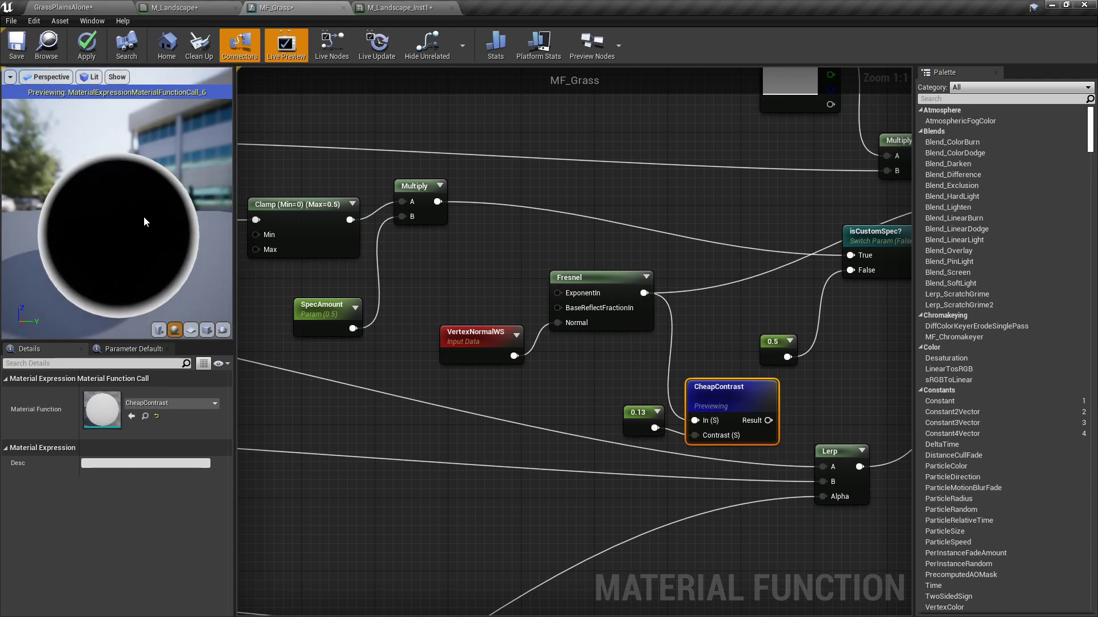
left_click_drag(146, 222, 157, 224)
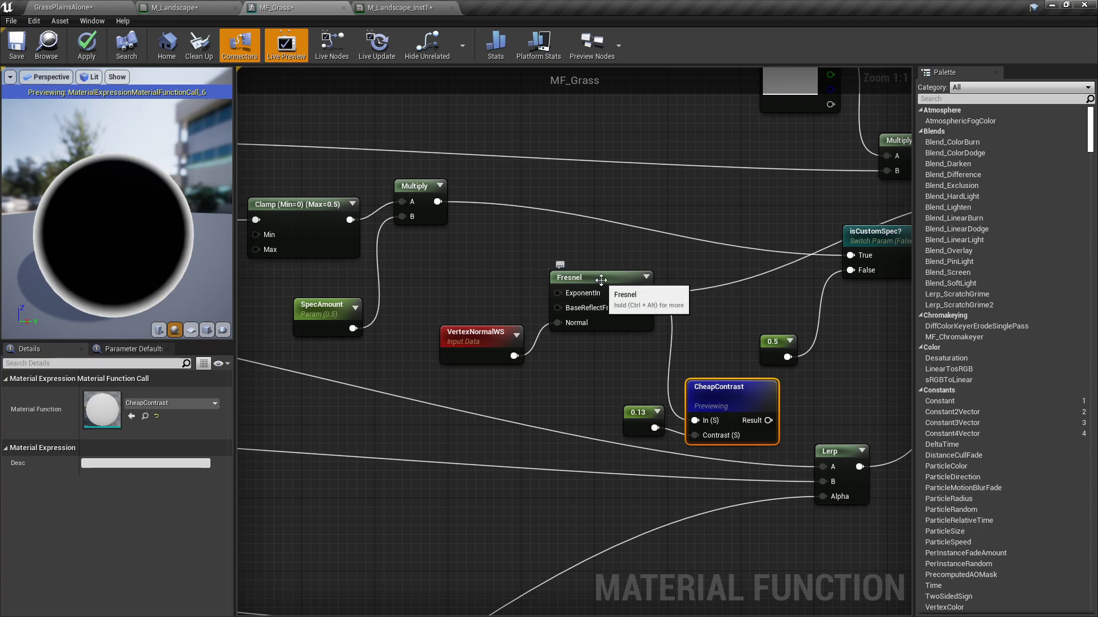
Lower the Fresnel node's Exponent to a value below 1.
left_click(591, 296)
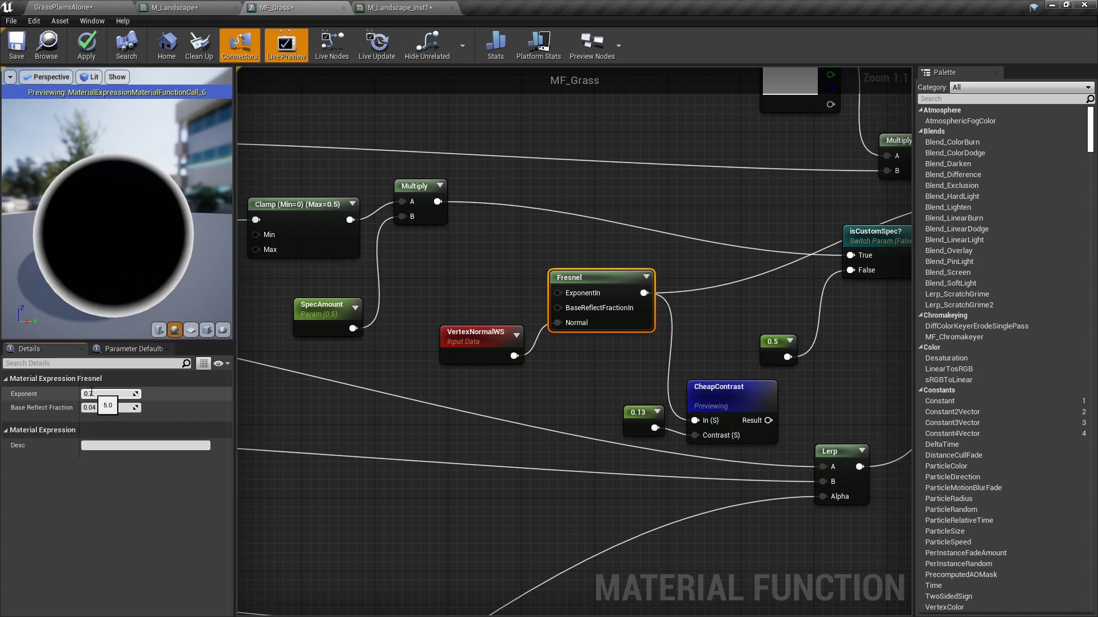
key("Return")
left_click(503, 403)
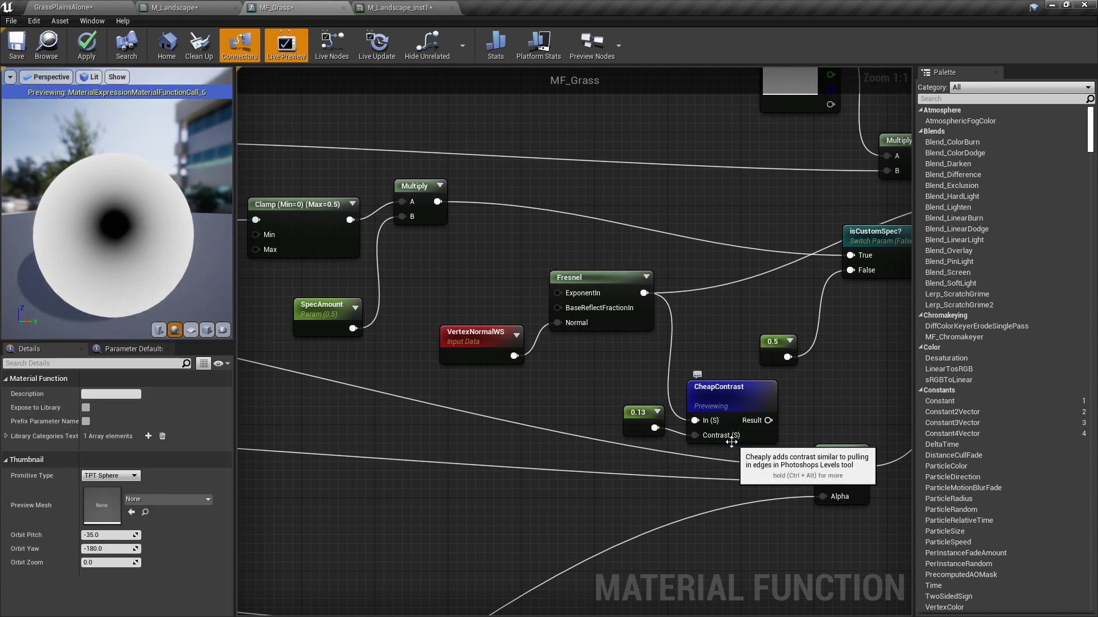
Arrange Fresnel, VertexNormalWS, CheapContrast and the 0.13 constant into a compact group below the Multiply connection.
left_click_drag(663, 391, 472, 287)
left_click_drag(591, 288, 545, 325)
left_click(577, 261)
left_click_drag(742, 455, 640, 406)
left_click_drag(746, 386, 713, 322)
left_click(628, 414)
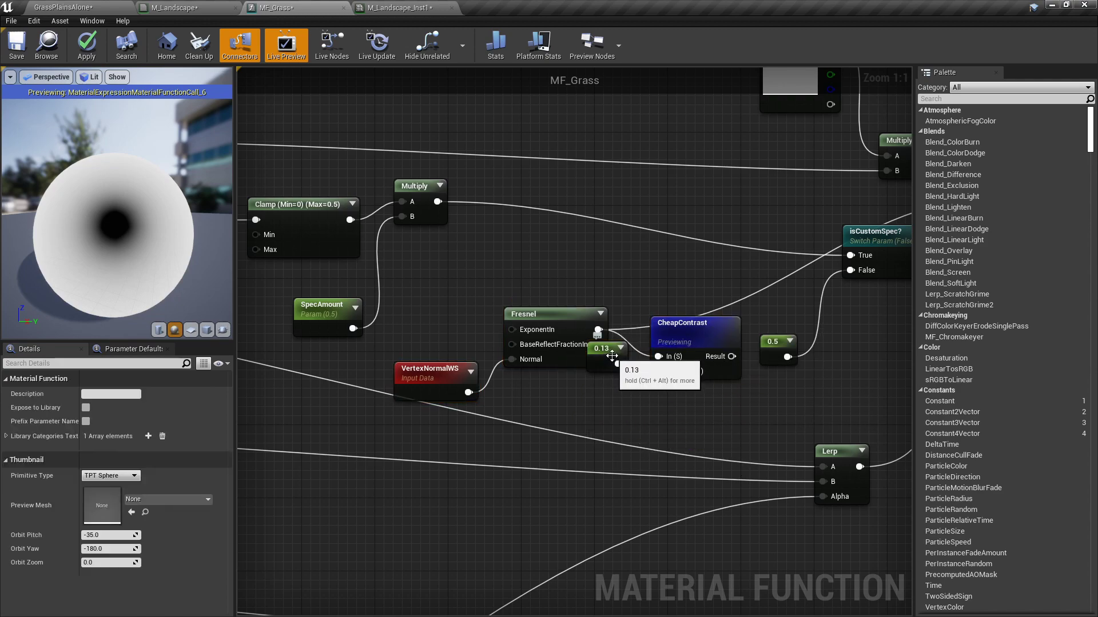
left_click_drag(611, 356, 601, 400)
right_click_drag(689, 407, 643, 422)
left_click(642, 422)
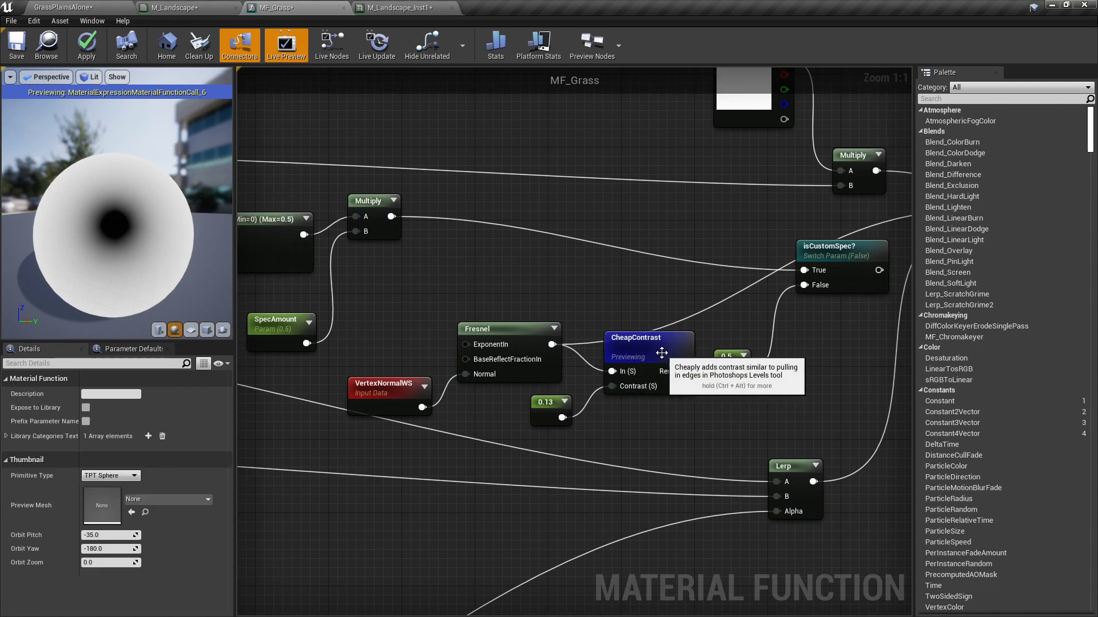
left_click_drag(661, 352, 639, 346)
left_click(630, 396)
right_click_drag(611, 413, 582, 430)
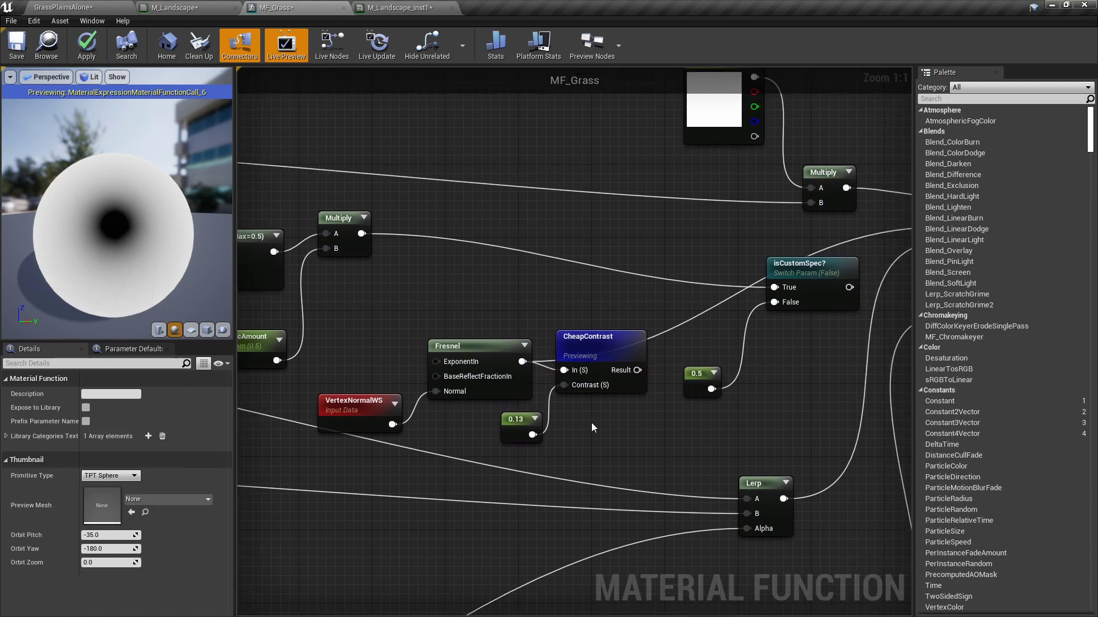
Shift the Fresnel, VertexNormalWS, CheapContrast and 0.13 group farther from isCustomSpec? toward SpecAmount.
left_click(512, 428)
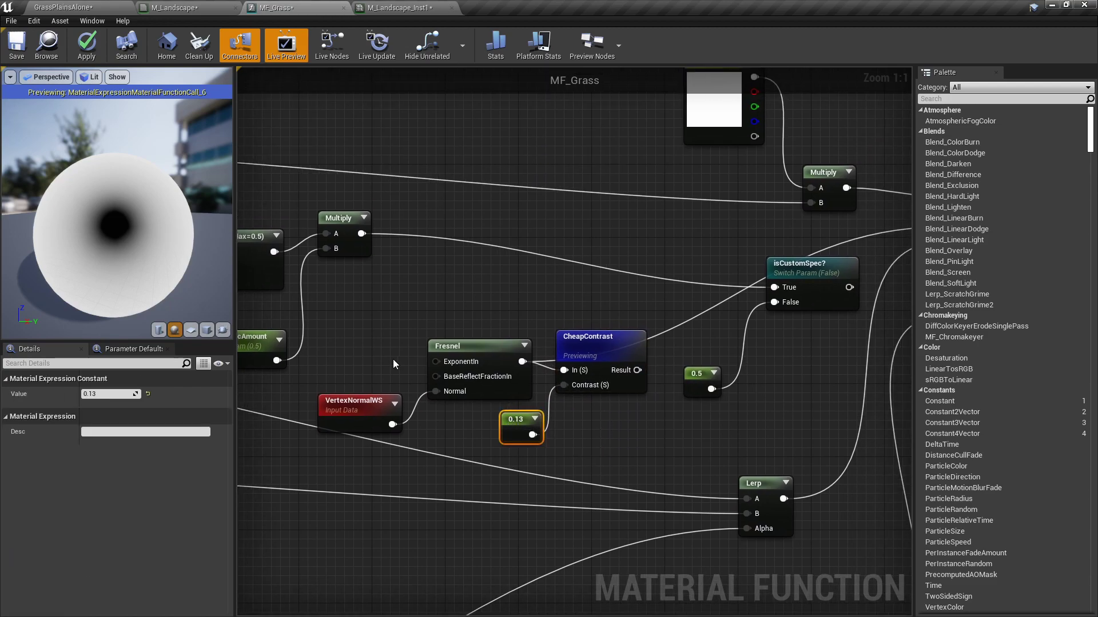
left_click(565, 416)
right_click_drag(570, 418, 643, 409)
left_click_drag(694, 439, 434, 355)
left_click_drag(685, 342, 650, 351)
left_click(645, 305)
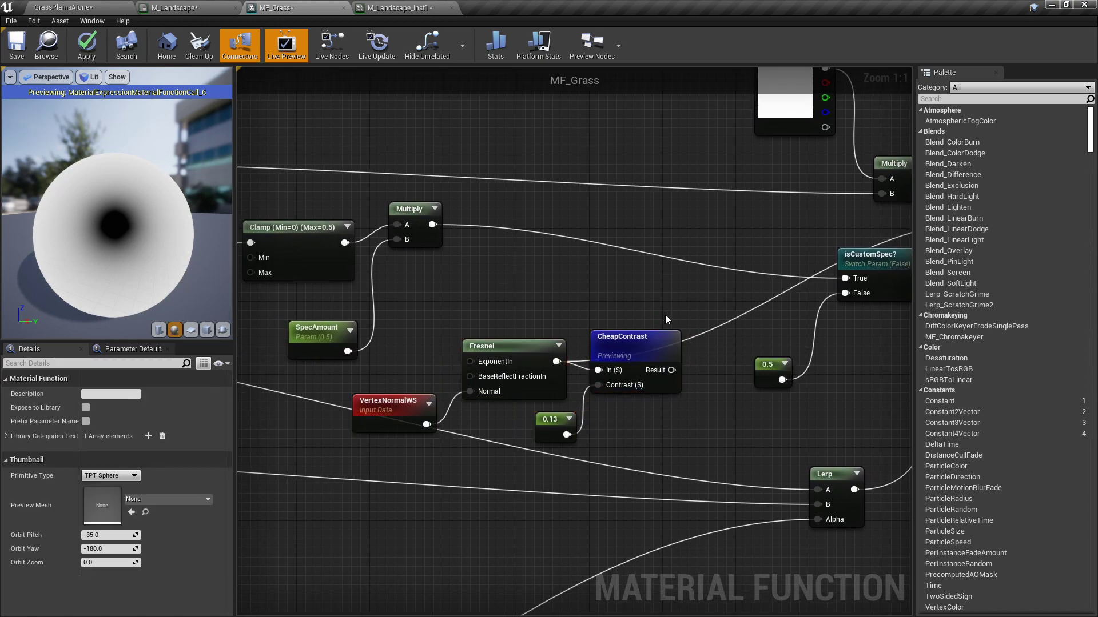
Add a Lerp node in front of isCustomSpec? and set its Const A to 0.5.
left_click(725, 246)
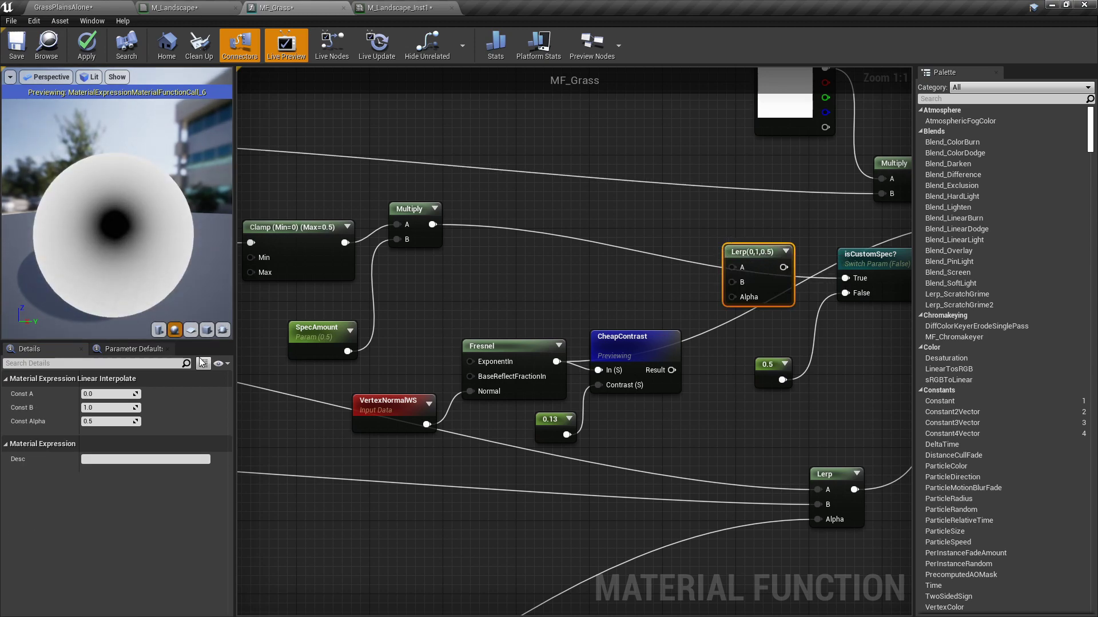
type("0.5")
key("Return")
right_click_drag(444, 232, 500, 244)
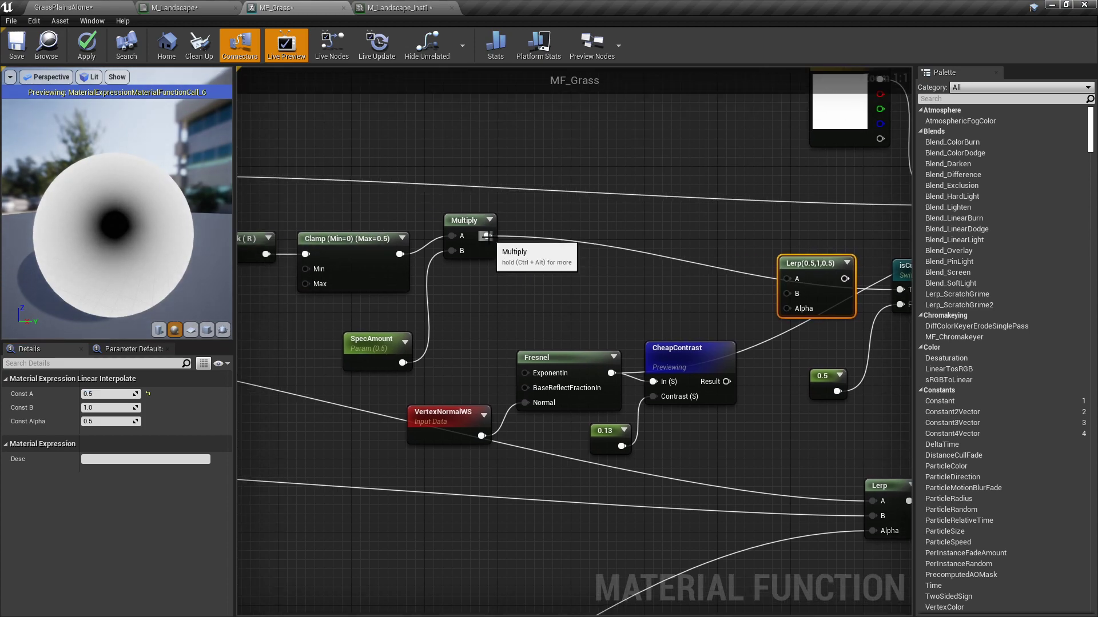
Feed the specular Multiply into the new Lerp's B input and the CheapContrast Result into its Alpha.
left_click_drag(487, 235, 787, 294)
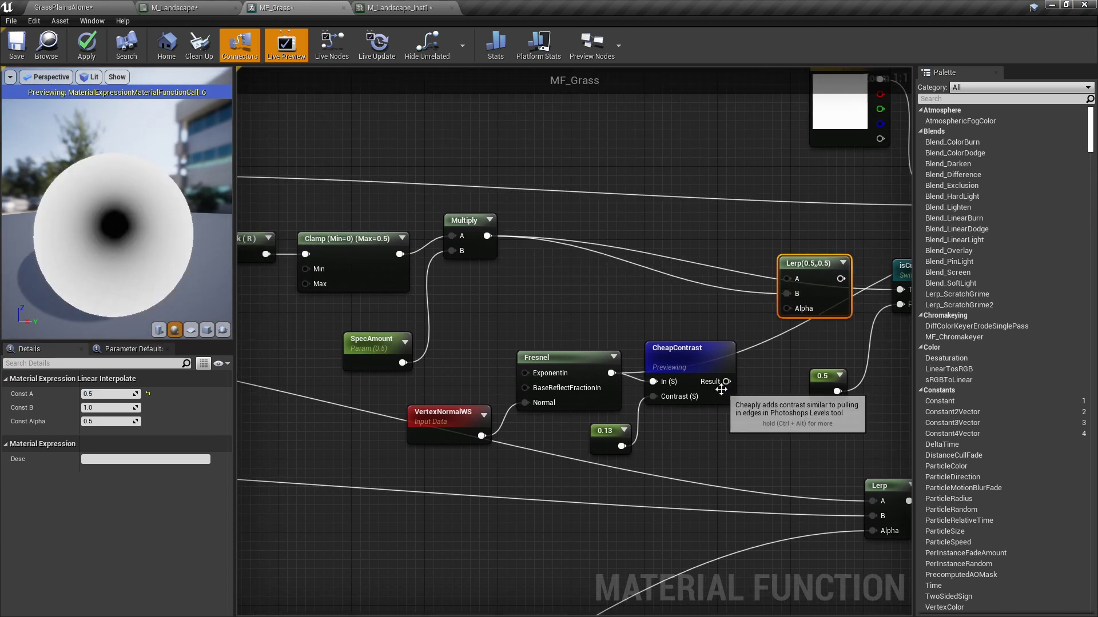
left_click_drag(725, 381, 790, 311)
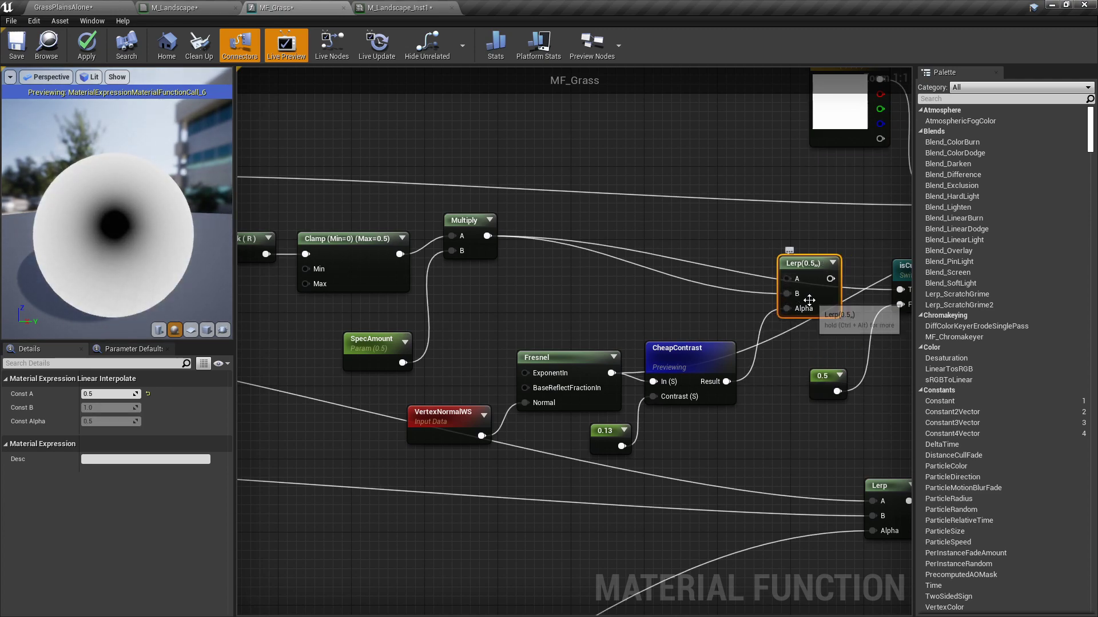
left_click_drag(809, 298, 797, 289)
Connect the Lerp to isCustomSpec?'s True input and isCustomSpec? to Specular on MakeMaterialAttributes, and apply the function changes.
right_click_drag(808, 293, 546, 296)
left_click_drag(552, 276, 643, 293)
right_click_drag(694, 295, 571, 304)
left_click_drag(586, 302, 692, 241)
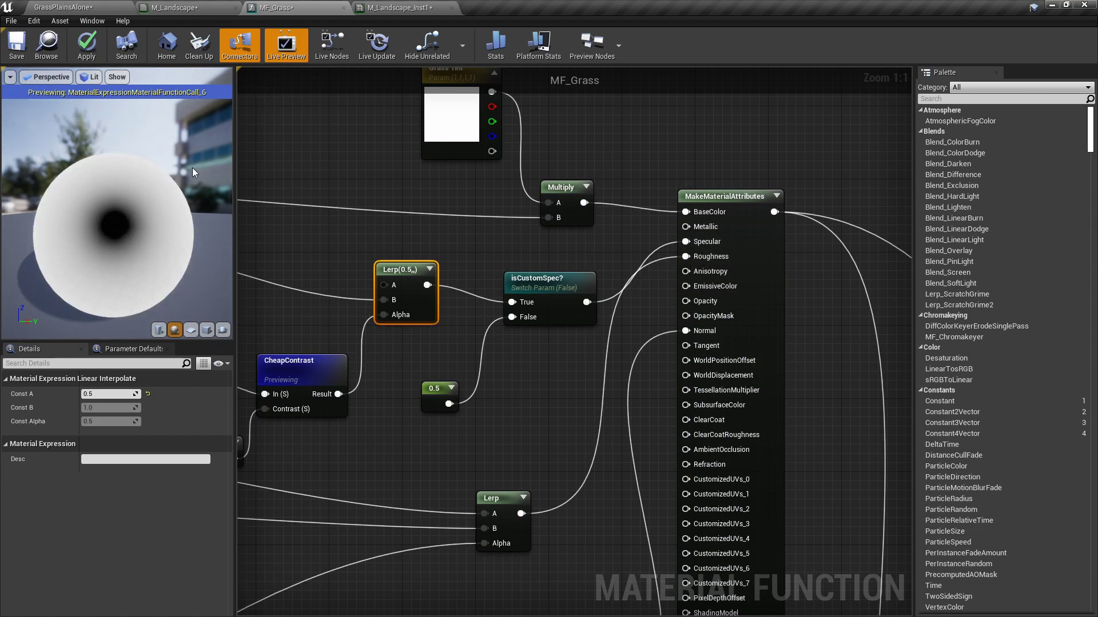
left_click(87, 45)
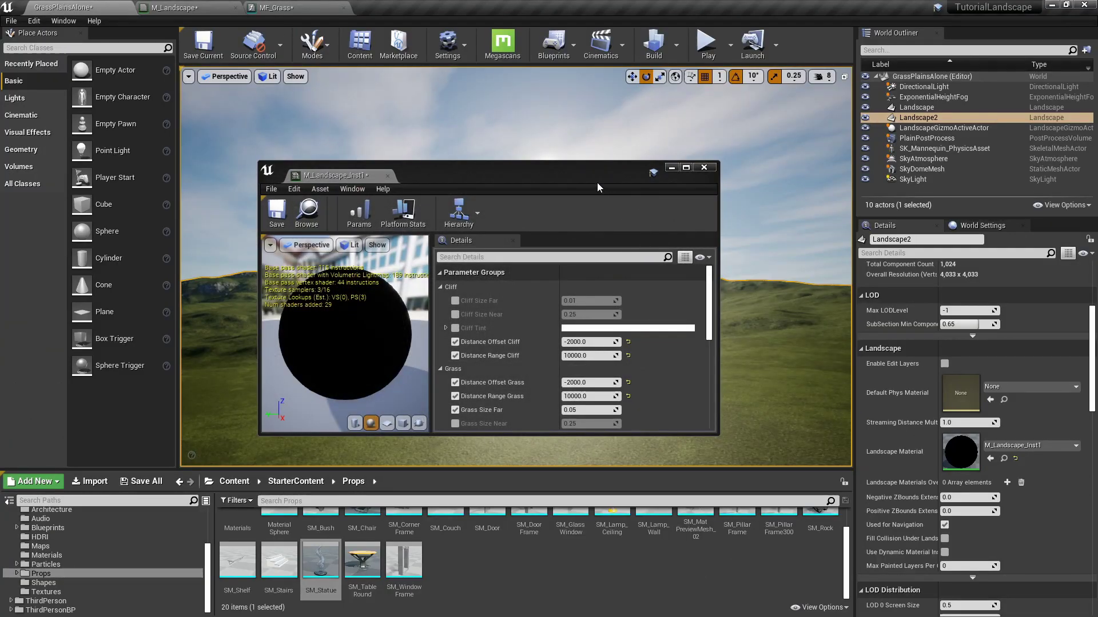
In M_Landscape_Inst1, override SpecAmount, set it to 0.35, and close the material instance.
left_click_drag(597, 187, 270, 174)
scroll(246, 316, "down", 10)
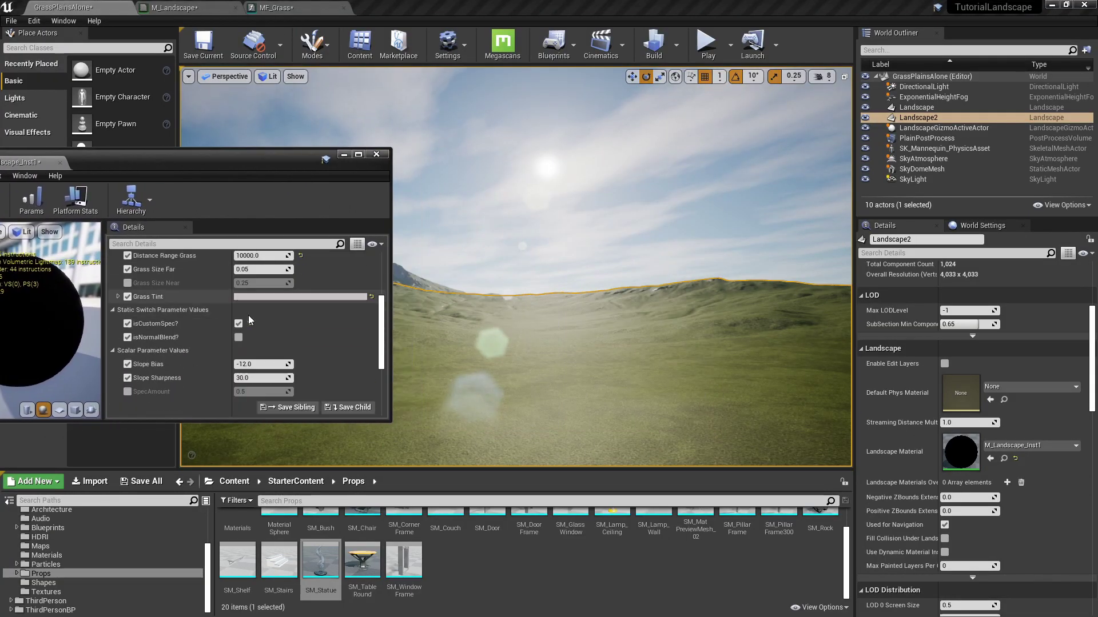
left_click(127, 319)
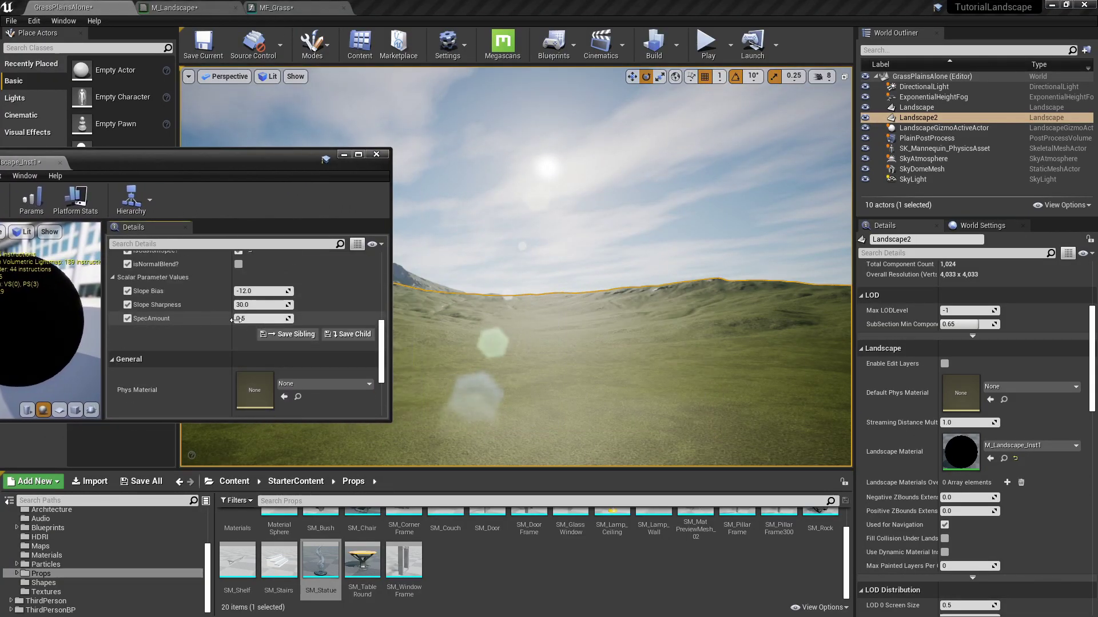
left_click(275, 319)
type("0.35")
key("Return")
left_click_drag(269, 159, 578, 196)
middle_click(322, 201)
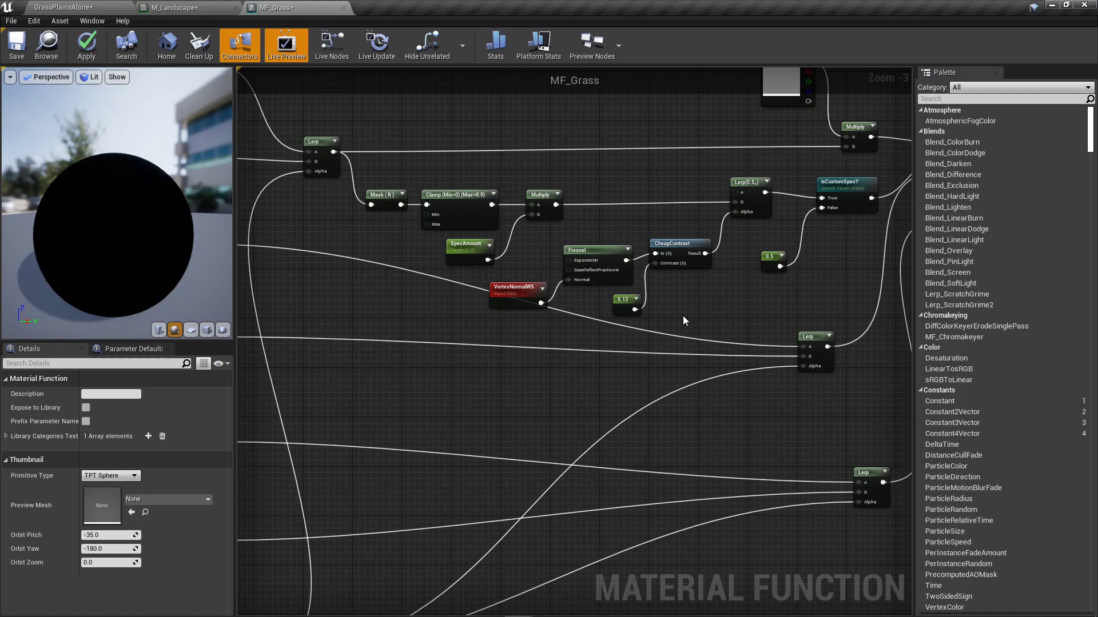
In MF_Grass, select and copy the custom specular nodes from Mask (R) through isCustomSpec?, including the Fresnel group.
scroll(698, 322, "down", 5)
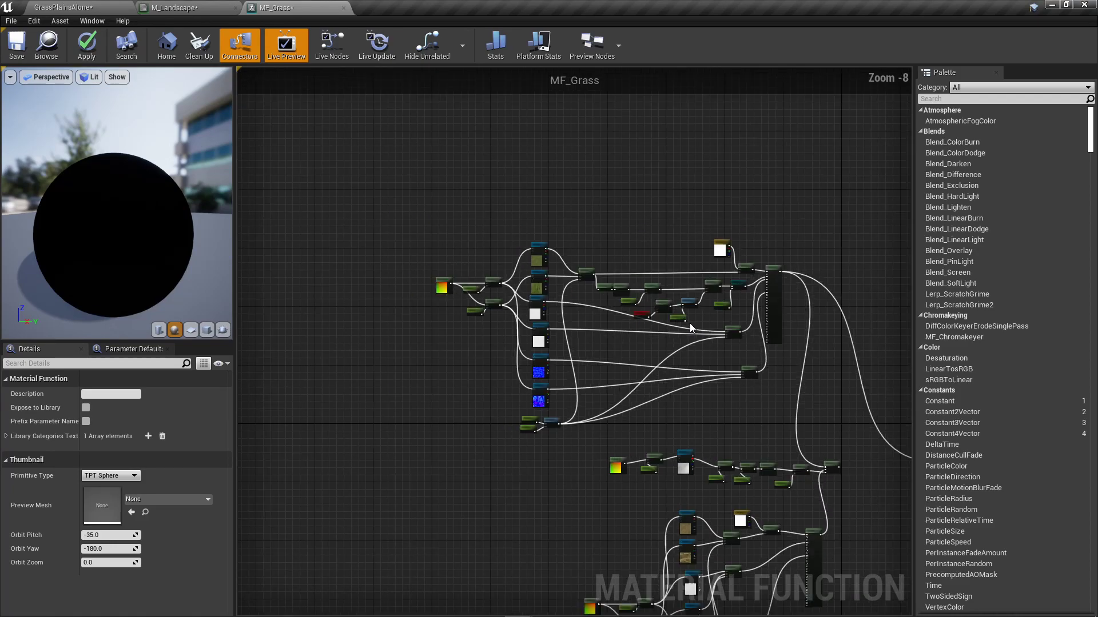
left_click_drag(692, 319, 339, 131)
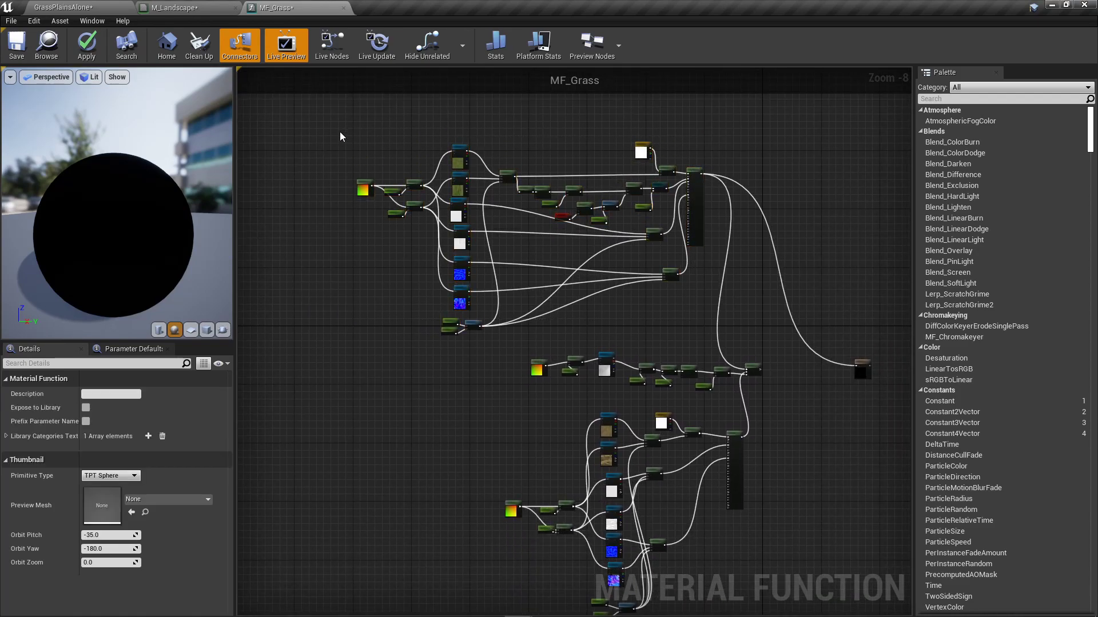
scroll(617, 245, "up", 2)
right_click_drag(533, 164, 569, 220)
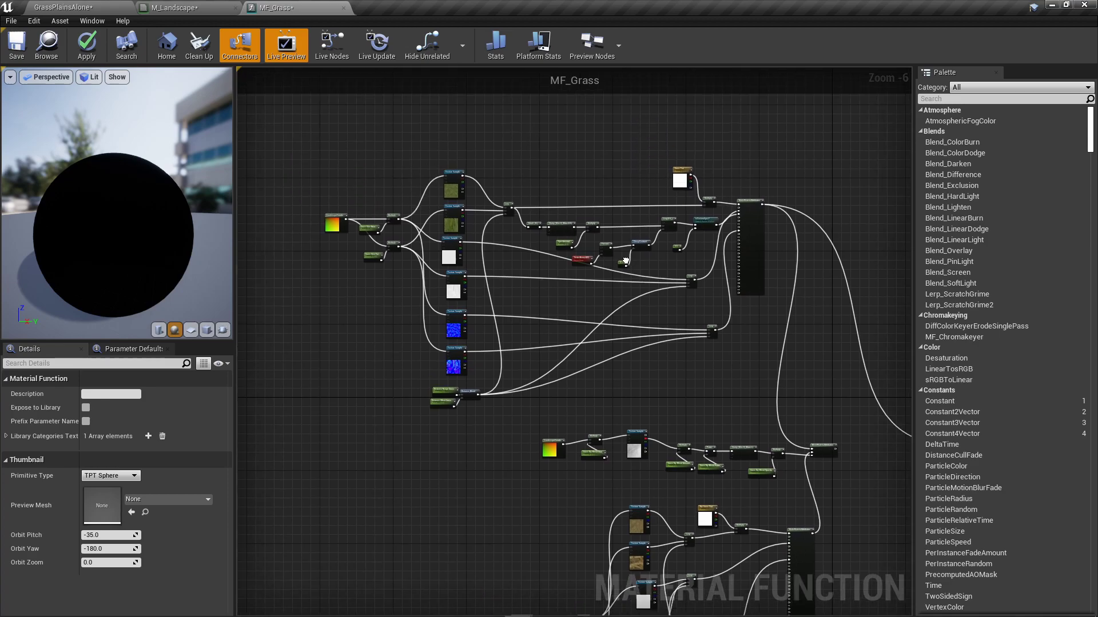
scroll(637, 262, "up", 3)
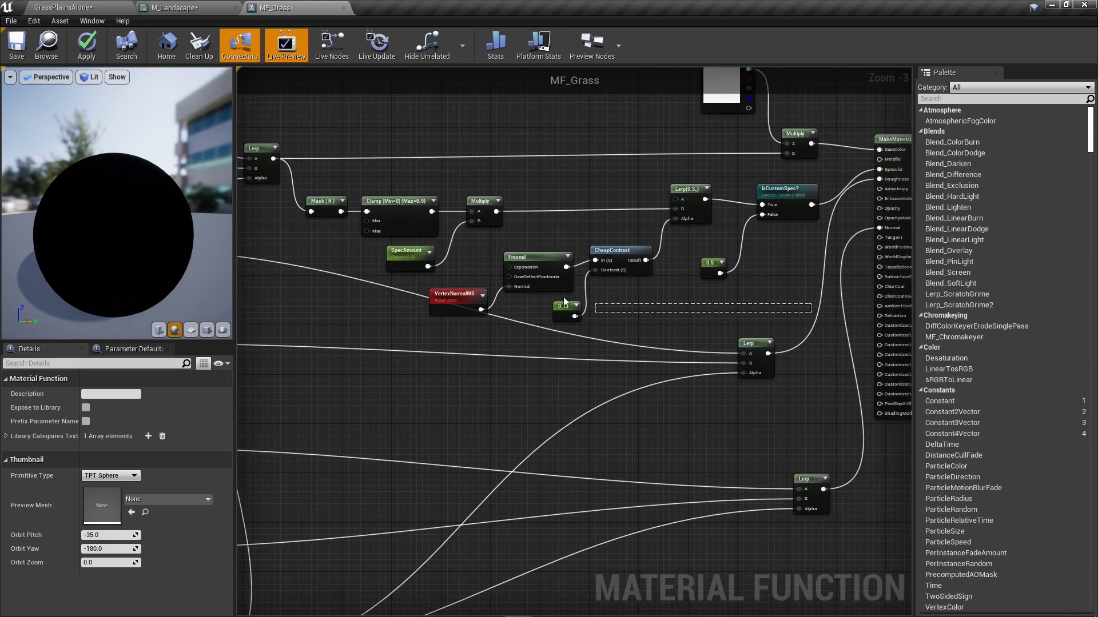
left_click_drag(543, 291, 324, 187)
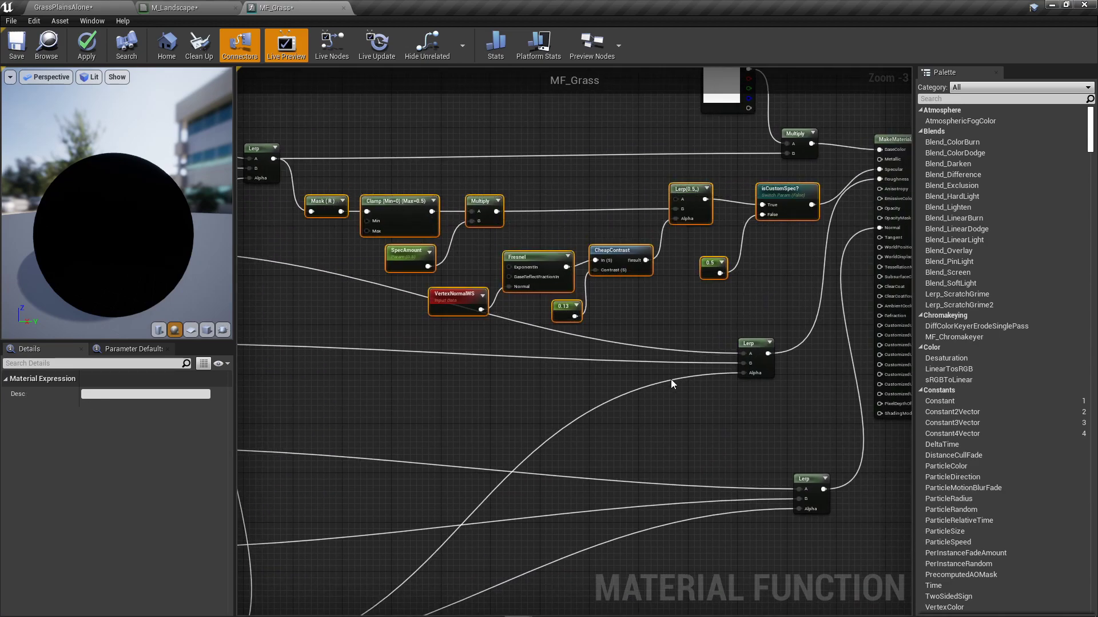
Move the dry grass texture network and its Lerps away from their MakeMaterialAttributes node to make room.
right_click_drag(670, 395, 739, 125)
scroll(739, 125, "down", 3)
right_click_drag(618, 386, 569, 239)
left_click_drag(484, 191, 723, 482)
left_click_drag(718, 222, 586, 212)
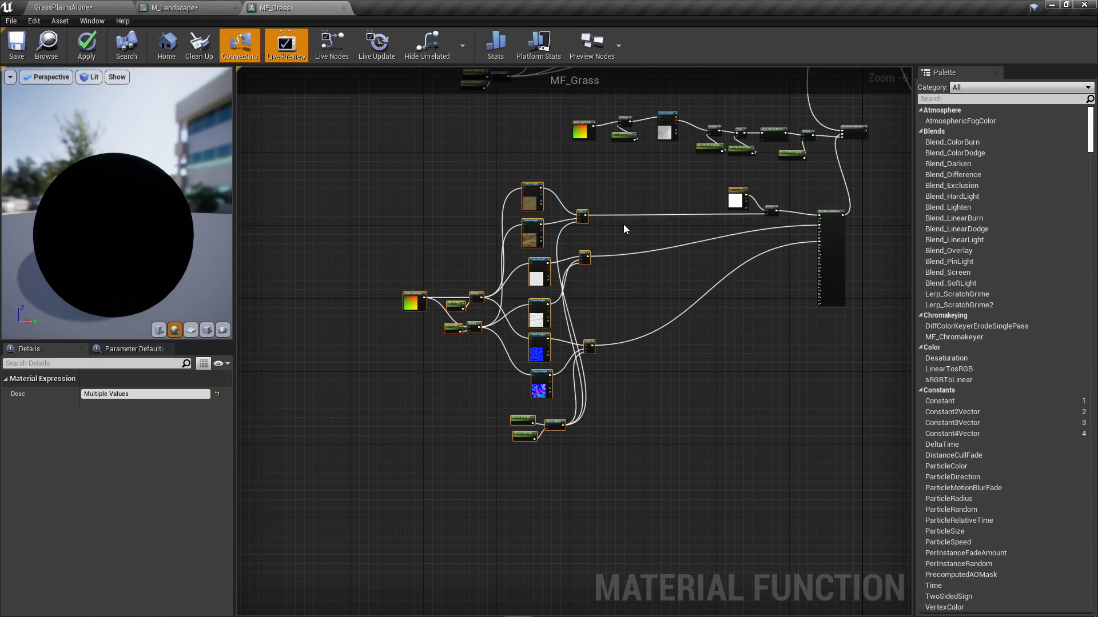
Paste the custom specular nodes between the dry grass Lerps and their MakeMaterialAttributes node.
left_click(623, 224)
scroll(623, 224, "up", 3)
key("ctrl+v")
right_click_drag(623, 224, 490, 234)
left_click_drag(665, 194, 803, 252)
scroll(460, 233, "up", 2)
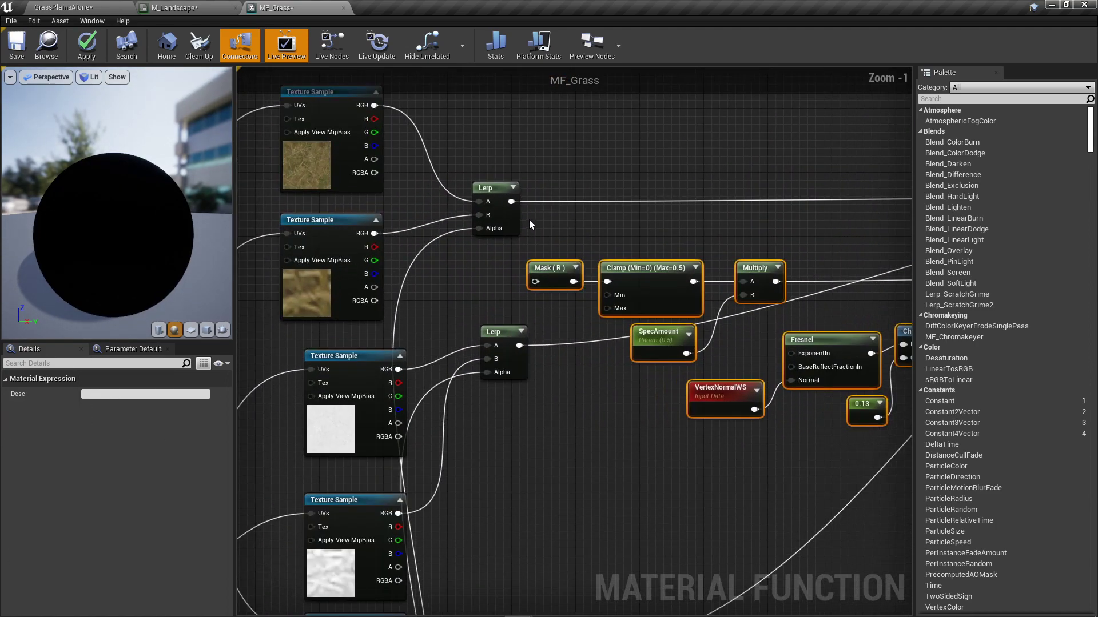
Connect the dry grass color Lerp to the pasted Mask (R), and the pasted isCustomSpec? to Specular on MakeMaterialAttributes.
left_click_drag(512, 202, 533, 281)
right_click_drag(908, 280, 352, 268)
left_click_drag(639, 264, 657, 265)
left_click_drag(748, 221, 770, 216)
right_click_drag(430, 387, 837, 387)
Rename the pasted SpecAmount parameter in the dry grass section to DryGrassSpecAmount and assign it to the GrassDry group.
left_click(677, 370)
left_click(572, 321)
left_click_drag(104, 394, 50, 398)
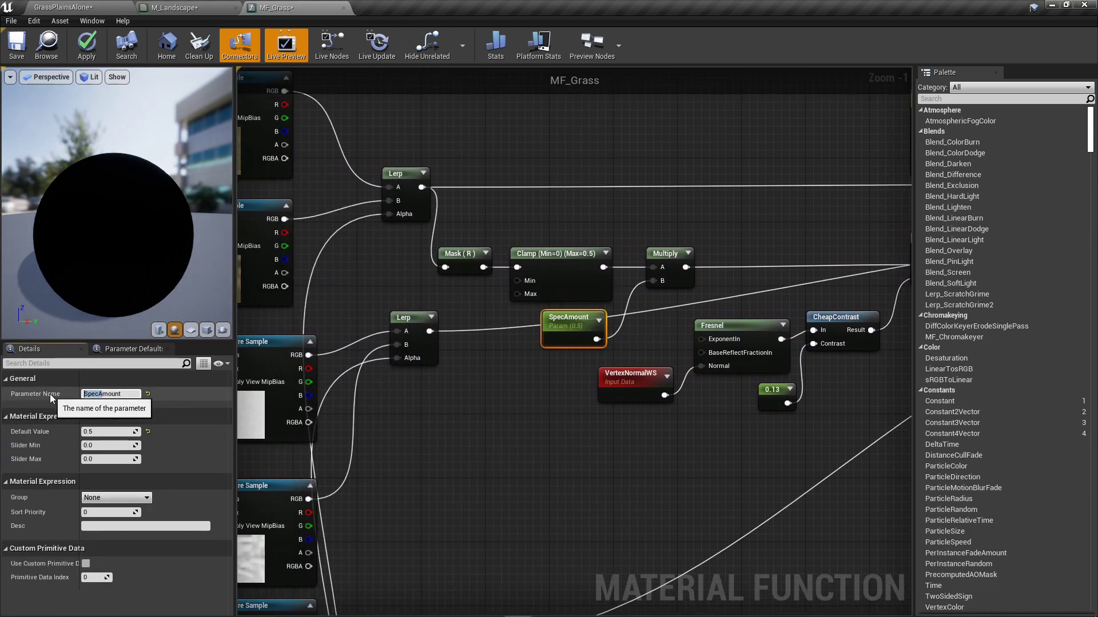
key("Home")
type("DryGrass")
key("Return")
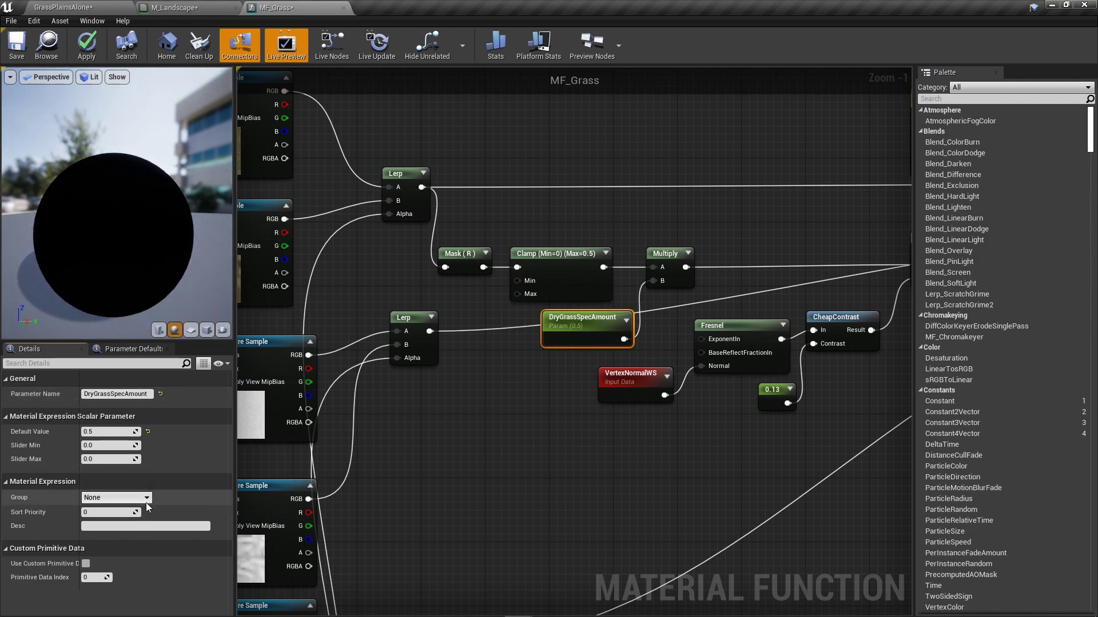
left_click(132, 516)
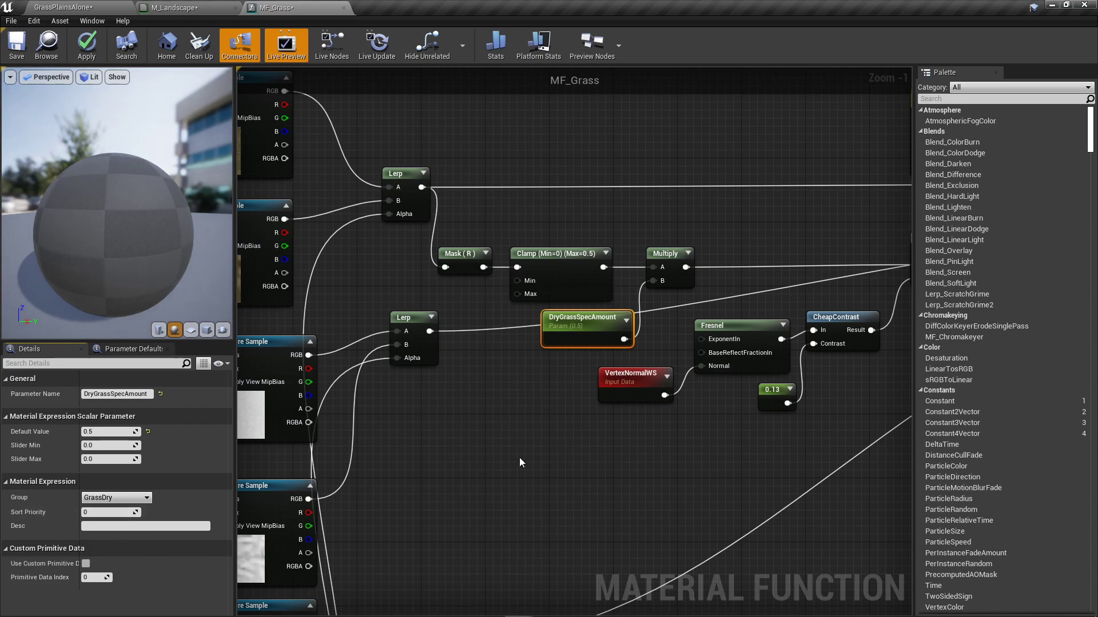
Rename the original grass SpecAmount parameter to GrassSpecAmount and assign it to the Grass group.
scroll(599, 234, "down", 6)
scroll(577, 303, "up", 7)
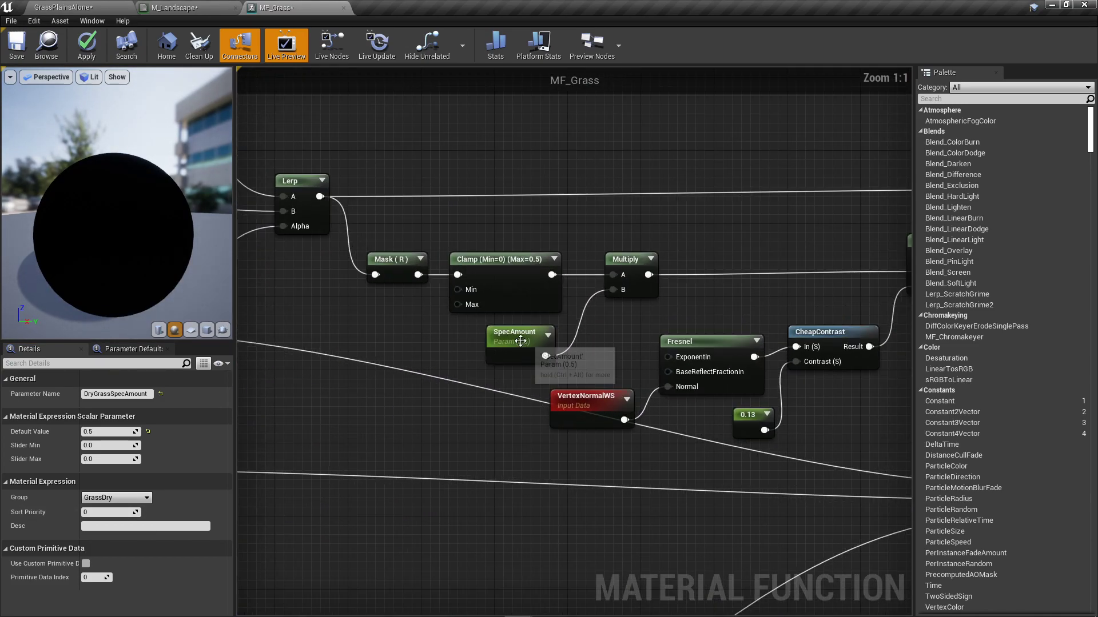
left_click(517, 350)
left_click(84, 394)
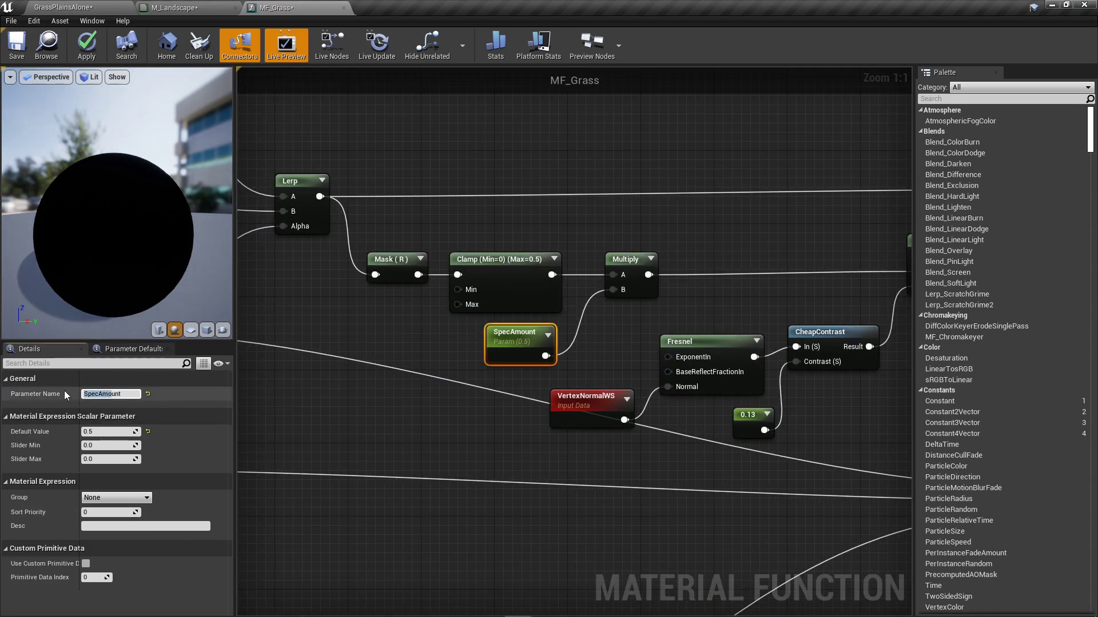
type("Grass")
key("Return")
left_click(149, 498)
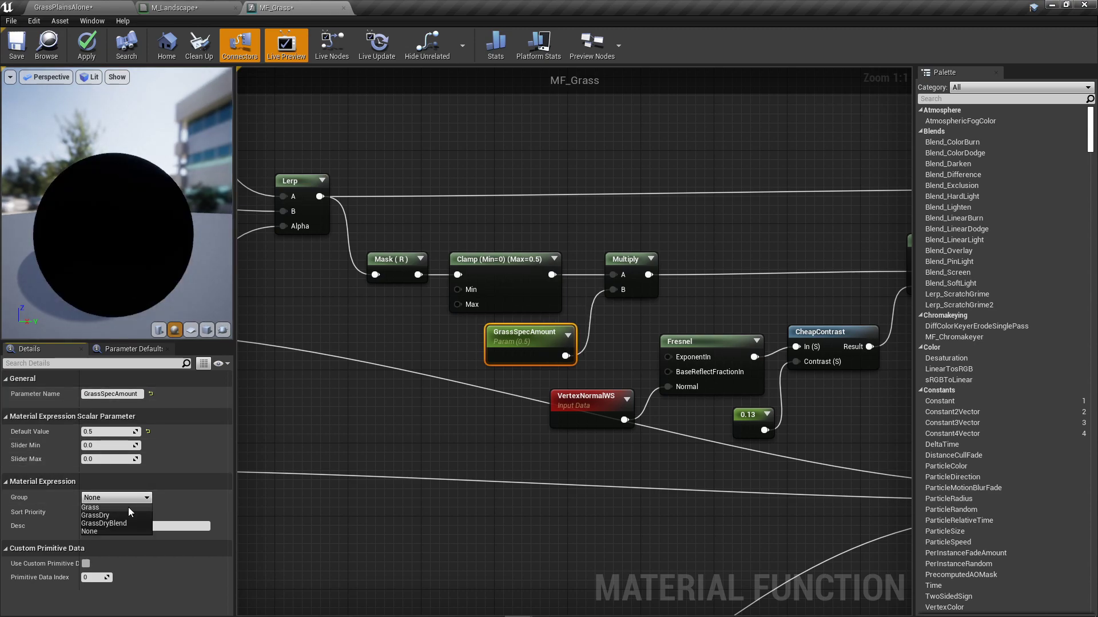
left_click(128, 507)
left_click(490, 458)
Copy the grass specular chain, including GrassSpecAmount, the Fresnel group, and isCustomSpec?, for reuse in the cliff function.
scroll(490, 451, "down", 3)
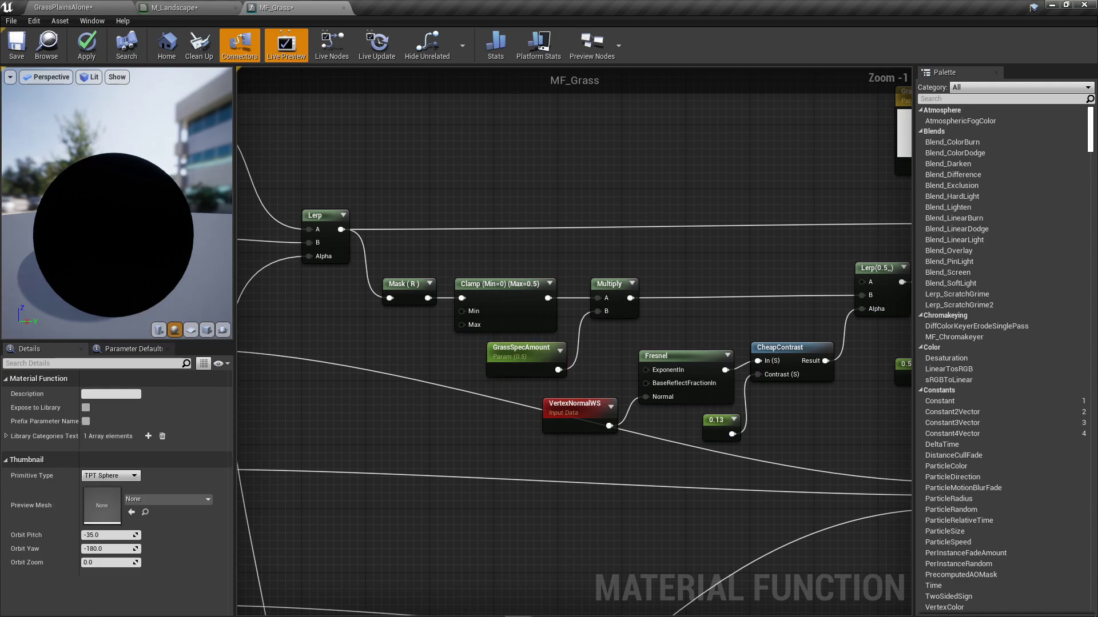
left_click_drag(341, 266, 815, 403)
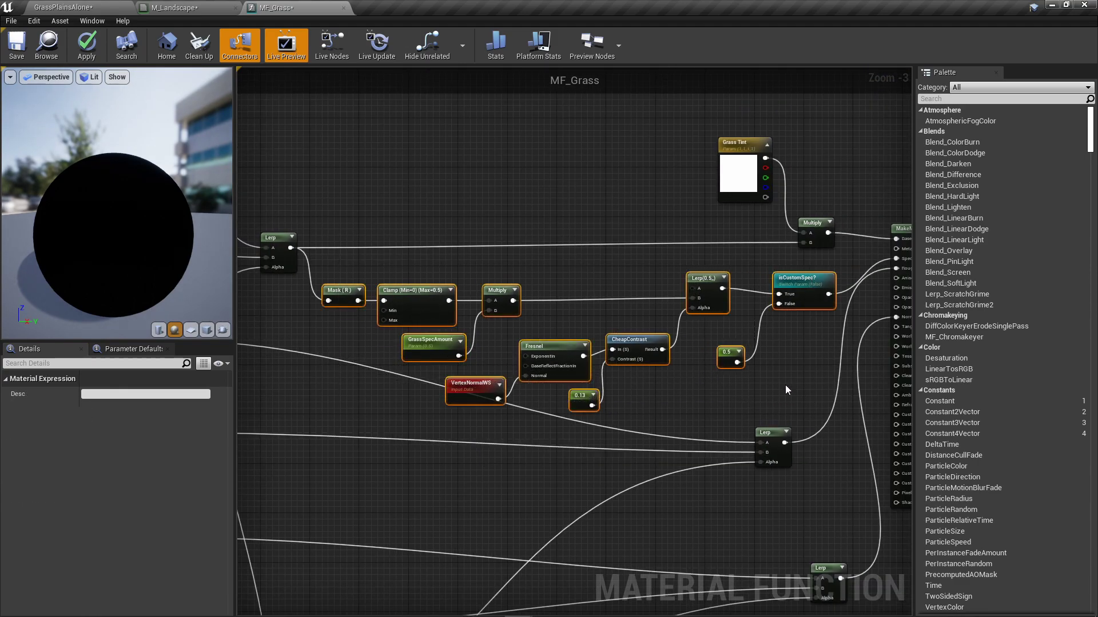
scroll(782, 386, "down", 3)
right_click_drag(779, 386, 349, 182)
Open the MF_Cliff function from M_Landscape and dock it alongside the other open material editors.
left_click(184, 8)
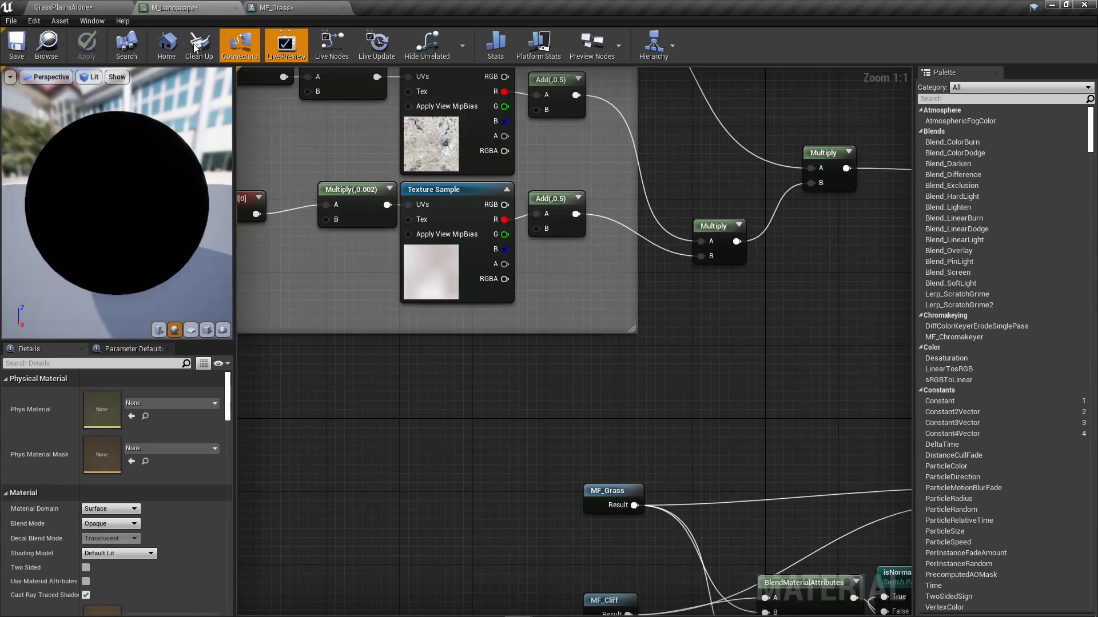
right_click_drag(586, 428, 464, 103)
left_click_drag(473, 277, 463, 267)
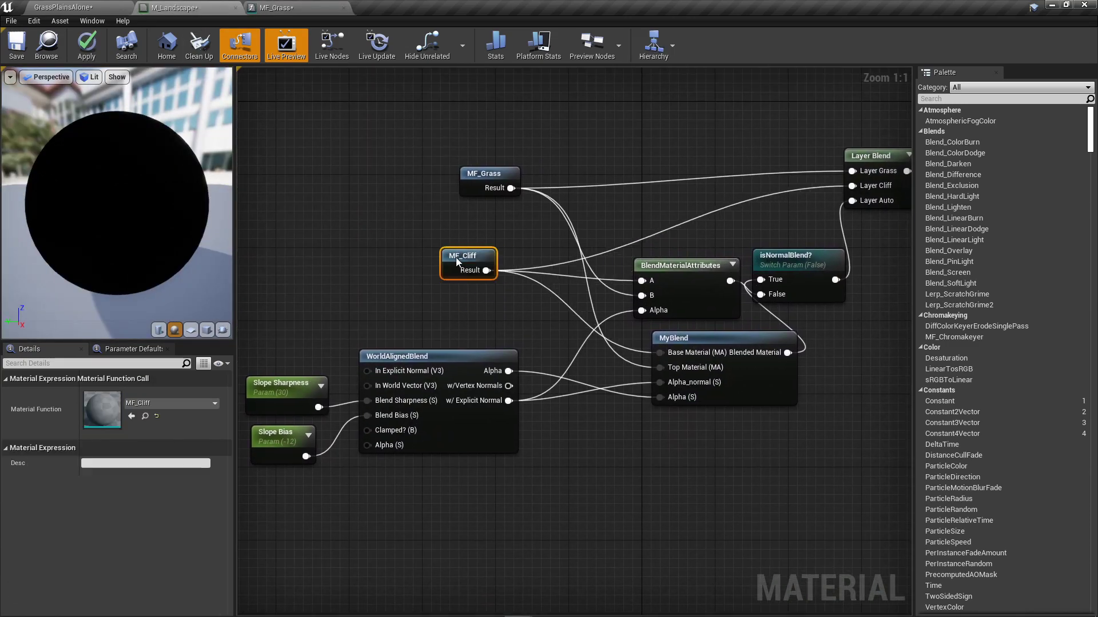
double_click(481, 274)
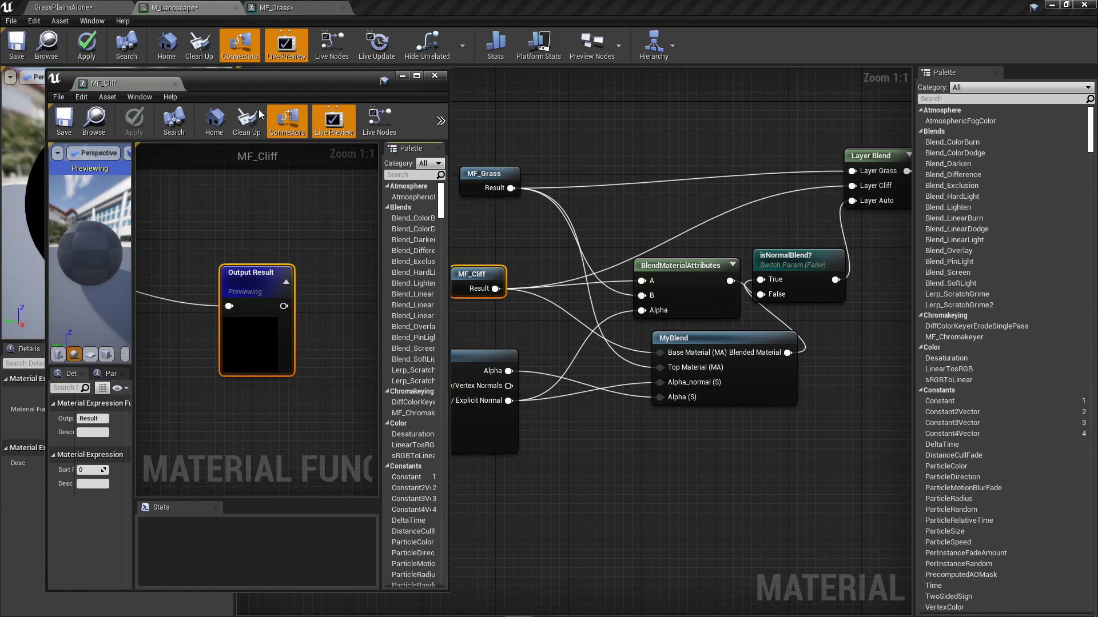
left_click_drag(142, 84, 380, 7)
scroll(389, 252, "down", 6)
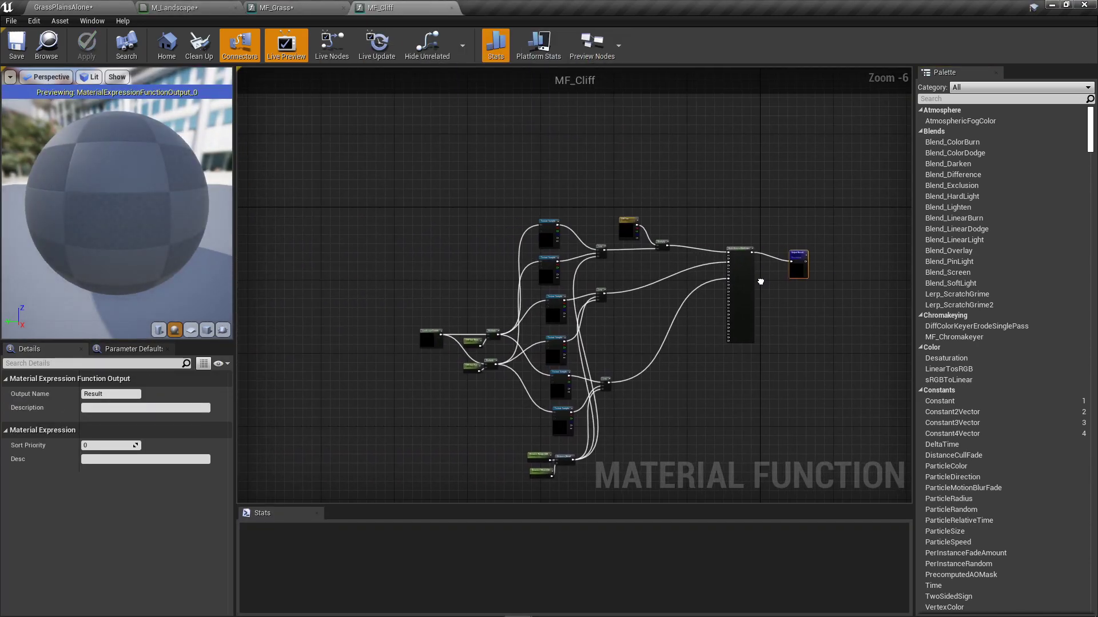
scroll(574, 251, "up", 4)
left_click(575, 252)
key("ctrl+v")
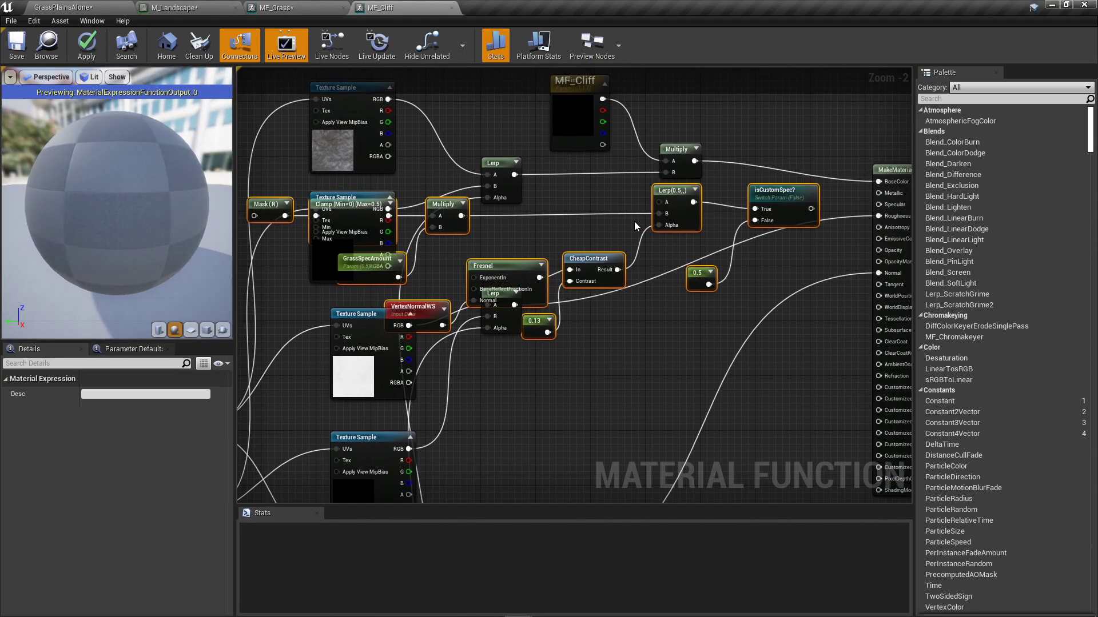
key("ctrl+z")
Move the cliff texture network and its Lerps away from MakeMaterialAttributes to make room for the specular nodes.
scroll(572, 320, "down", 4)
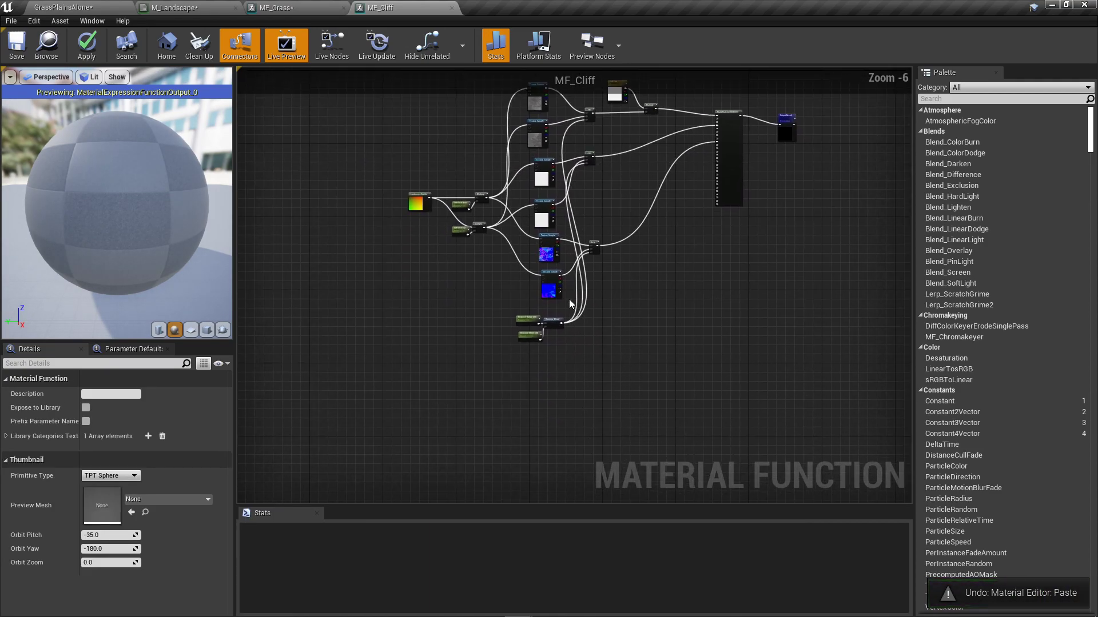
right_click_drag(580, 331, 585, 379)
left_click_drag(600, 393, 382, 112)
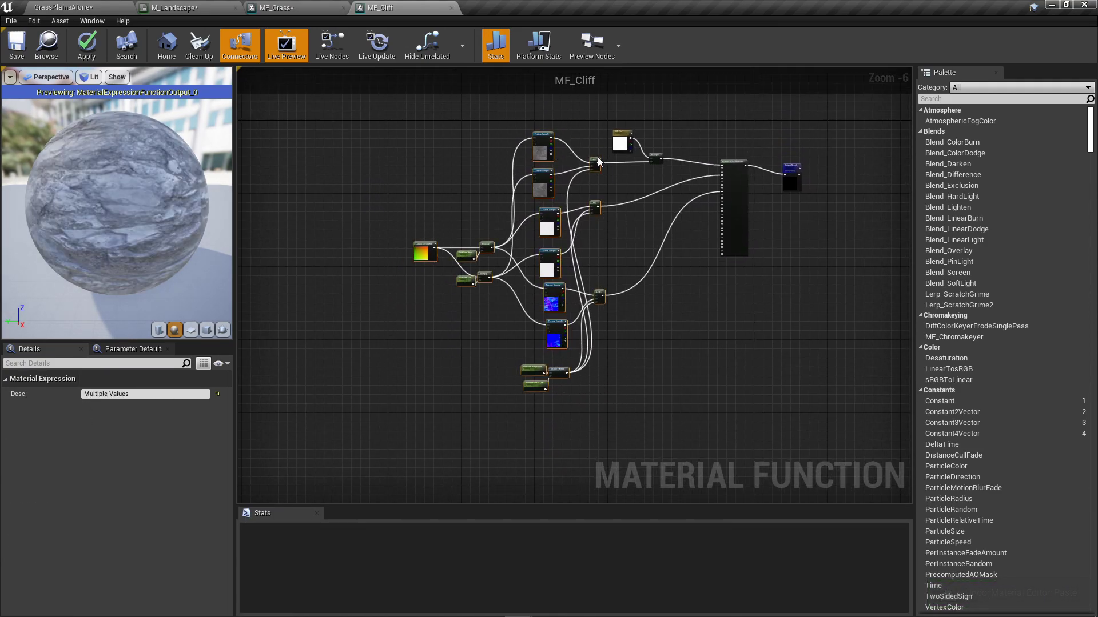
left_click_drag(596, 162, 480, 158)
left_click(510, 189)
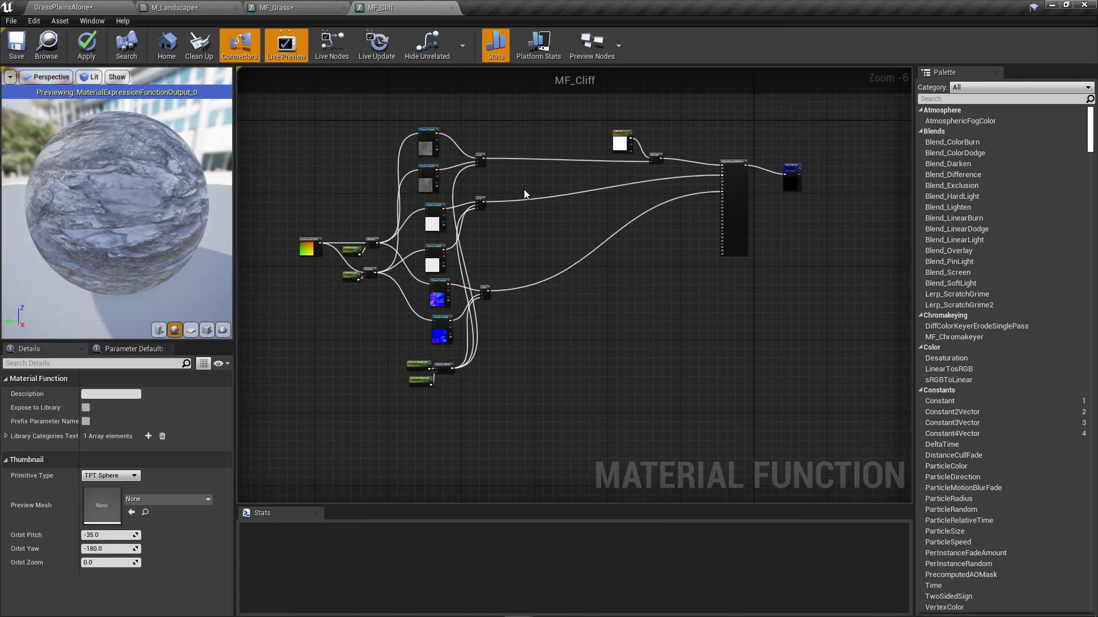
Paste the specular nodes into MF_Cliff, connecting the color Lerp to Mask (R) and isCustomSpec? to Specular.
key("ctrl+v")
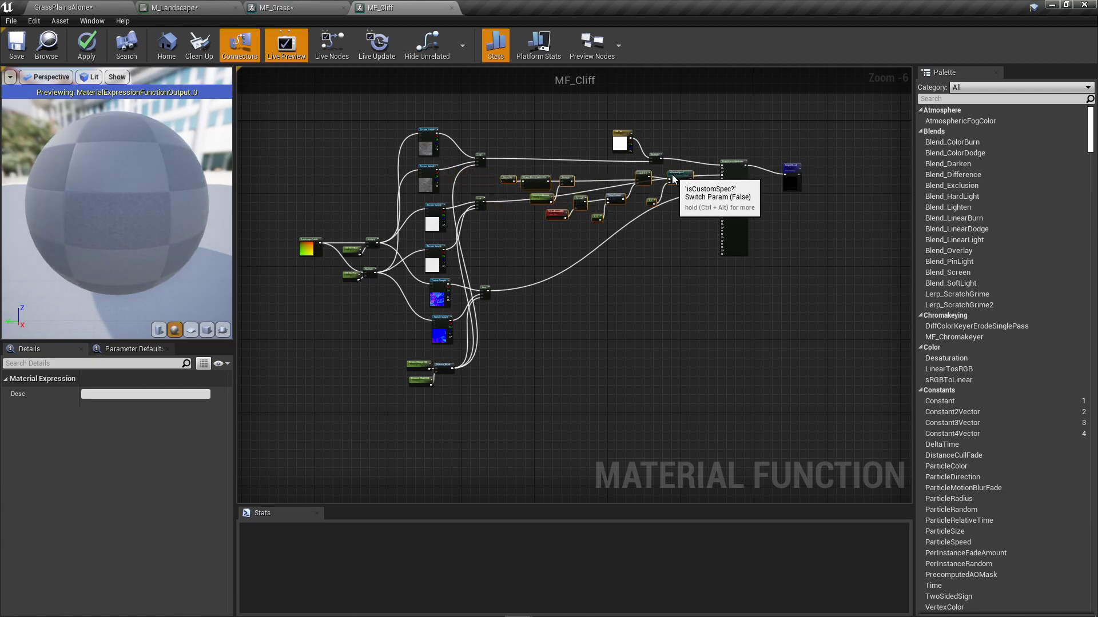
scroll(506, 161, "up", 6)
left_click_drag(426, 155, 491, 248)
right_click_drag(503, 297, 255, 280)
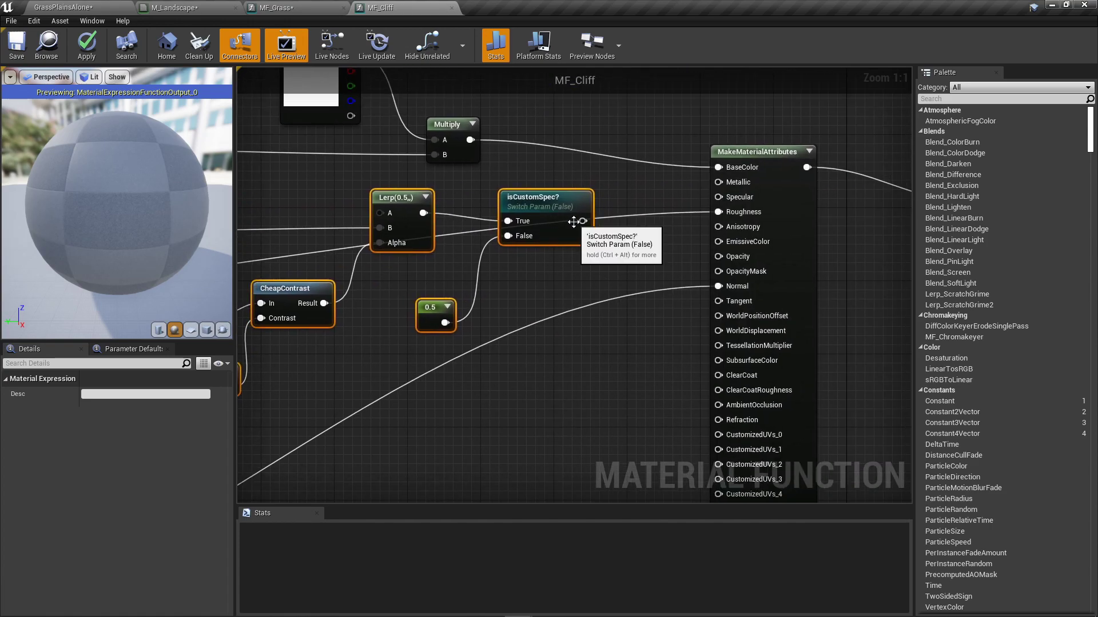
left_click_drag(583, 221, 722, 197)
Rename the pasted GrassSpecAmount parameter in MF_Cliff to CliffSpecAmount.
right_click_drag(400, 340, 909, 310)
left_click(422, 315)
left_click(499, 277)
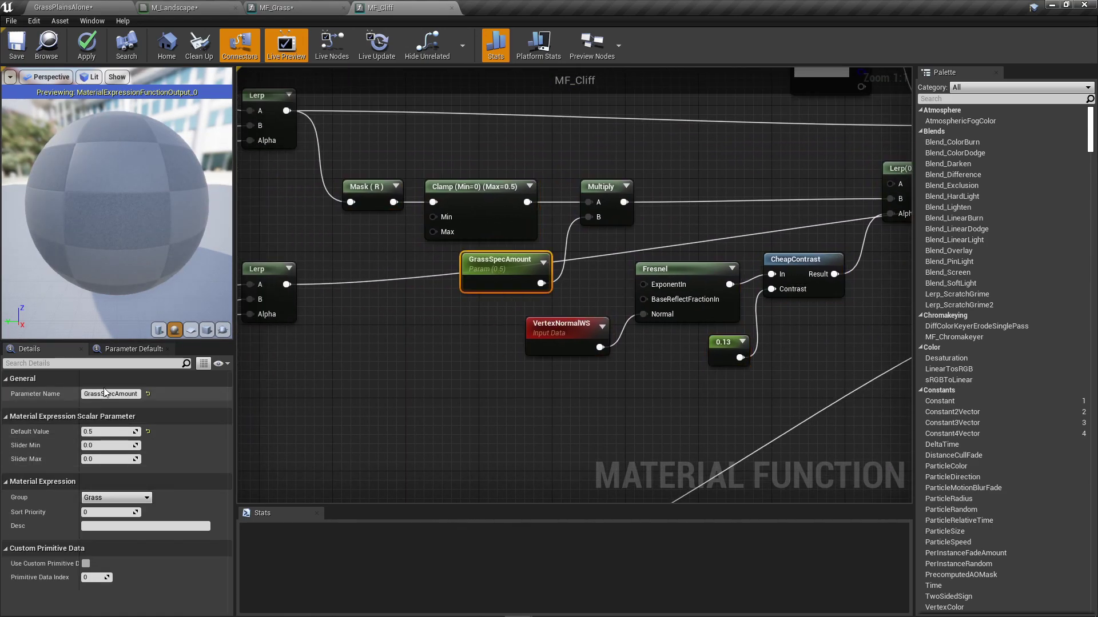
key("BackSpace")
key("BackSpace")
key("BackSpace")
key("BackSpace")
key("BackSpace")
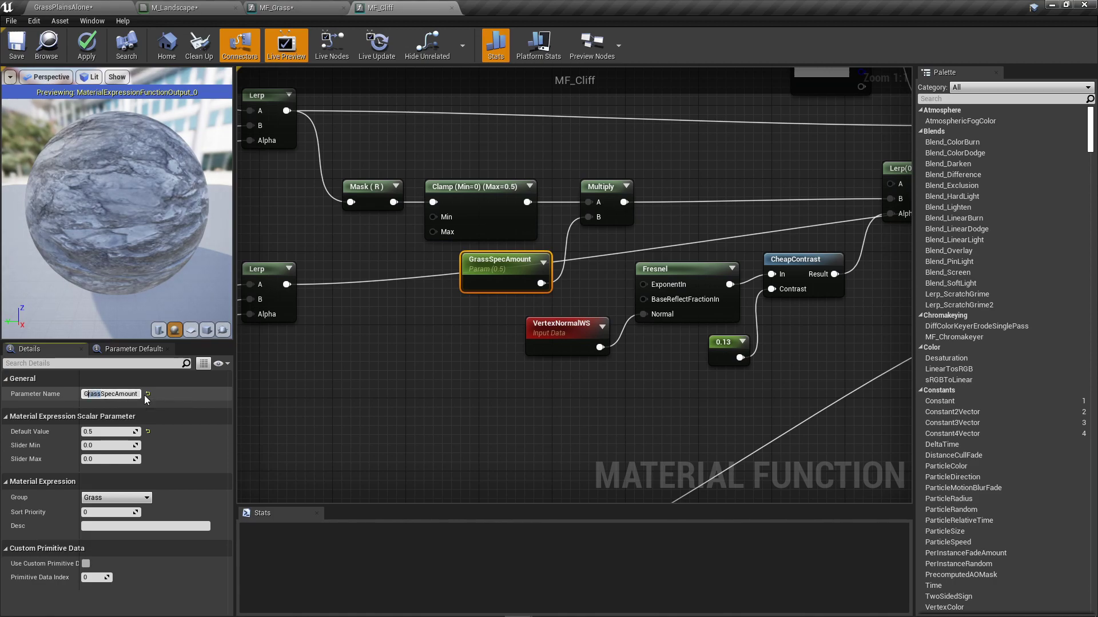
type("Cliff")
key("Return")
Assign the CliffSpecAmount parameter to the Cliff group.
left_click(149, 499)
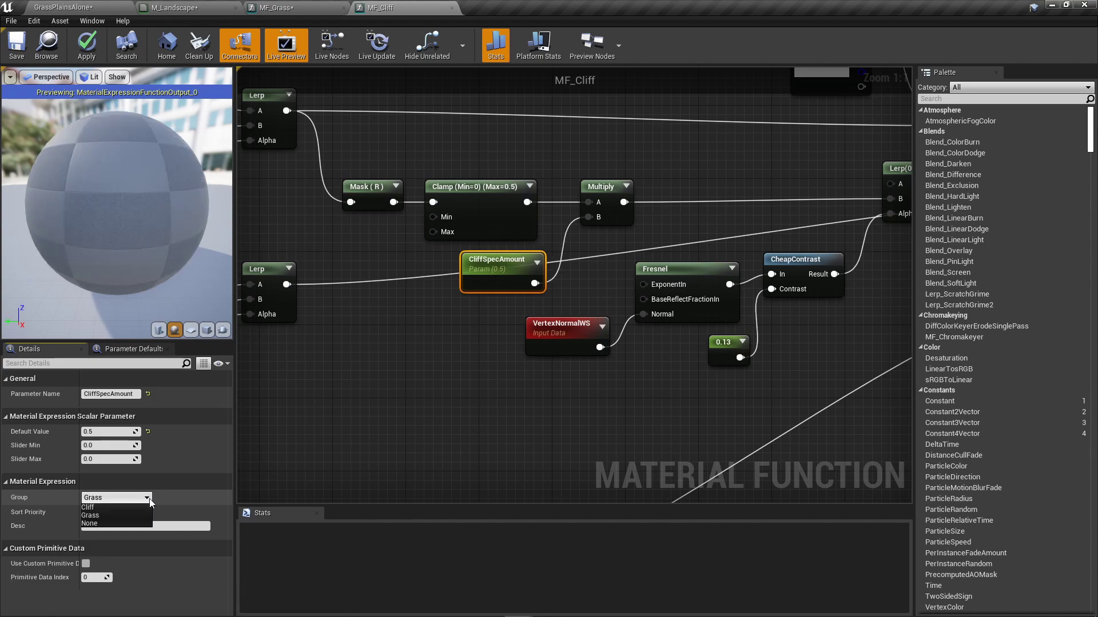
left_click(121, 507)
scroll(407, 312, "down", 3)
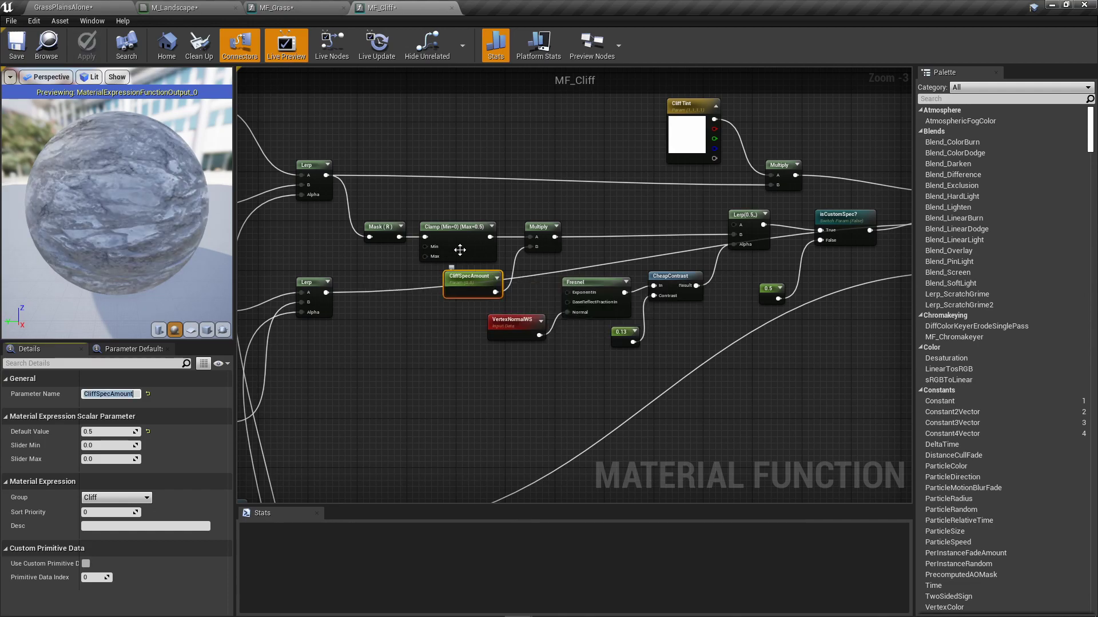
Apply the pending changes in MF_Grass and return to M_Landscape.
left_click(292, 8)
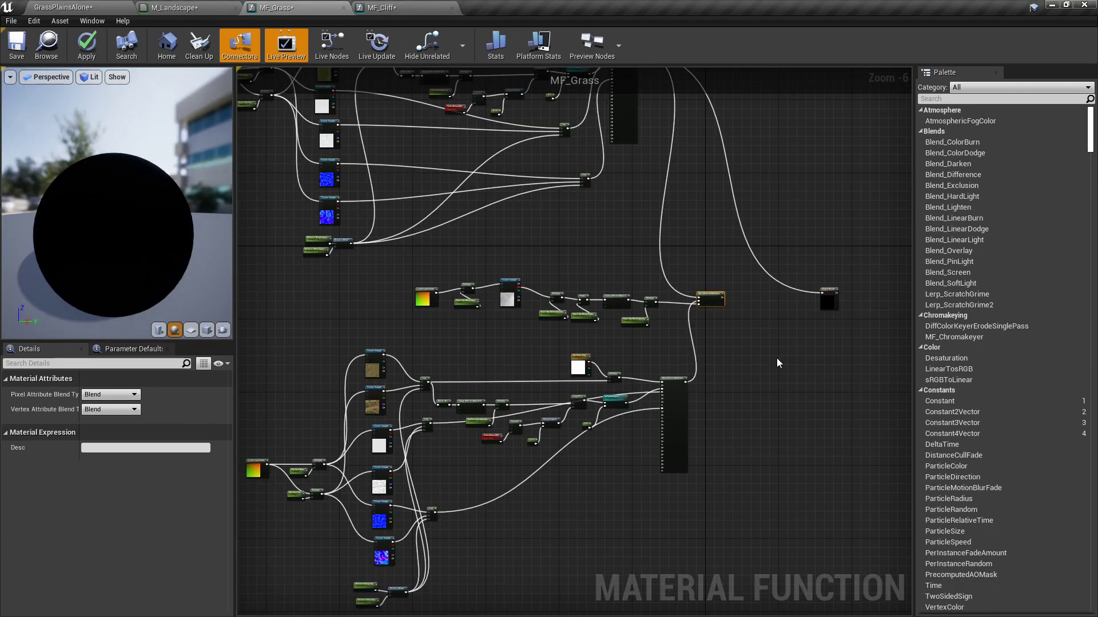
right_click_drag(753, 337, 792, 408)
right_click_drag(626, 418, 423, 392)
scroll(603, 346, "up", 5)
left_click_drag(456, 344, 812, 334)
scroll(812, 334, "down", 3)
left_click(93, 43)
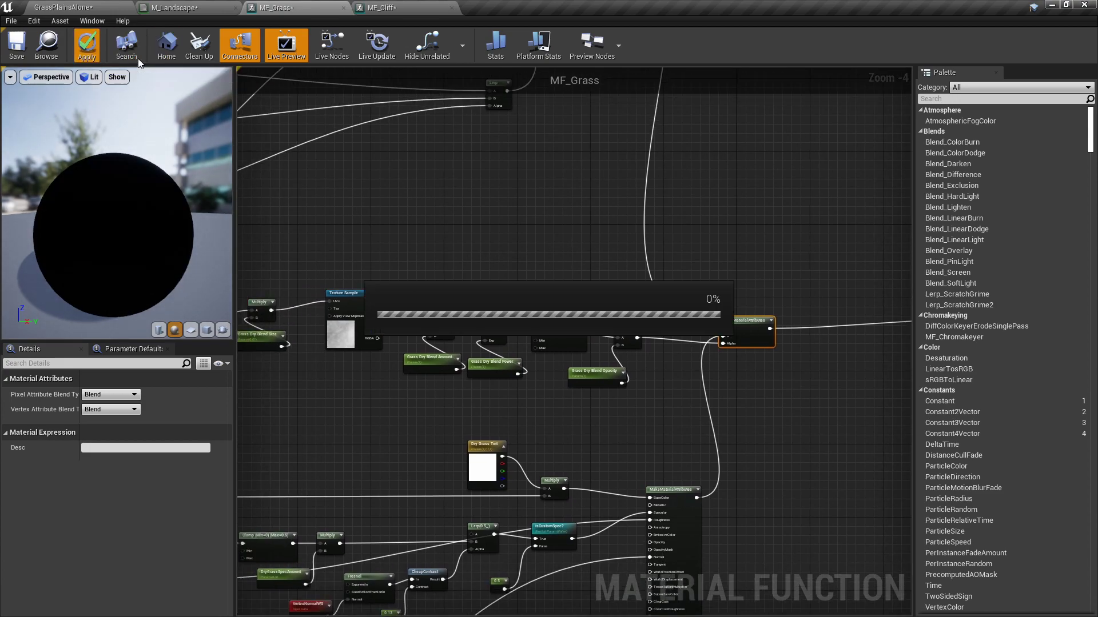
left_click(182, 6)
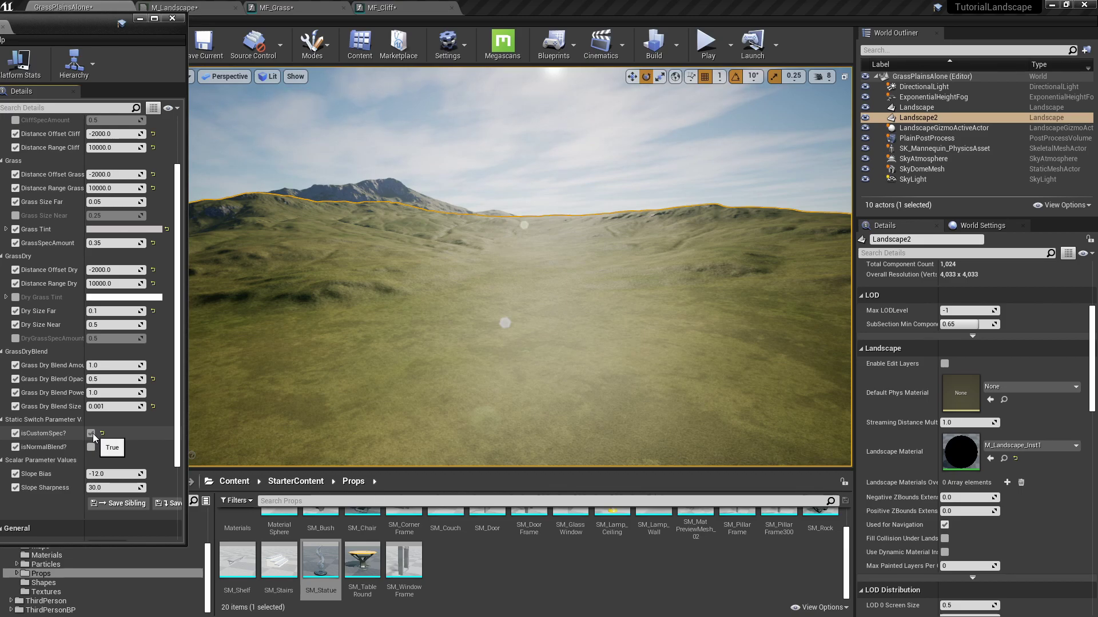
Switch isCustomSpec? off and back on in the landscape material instance to compare the specular on the grass plain.
left_click(91, 433)
scroll(95, 417, "down", 2)
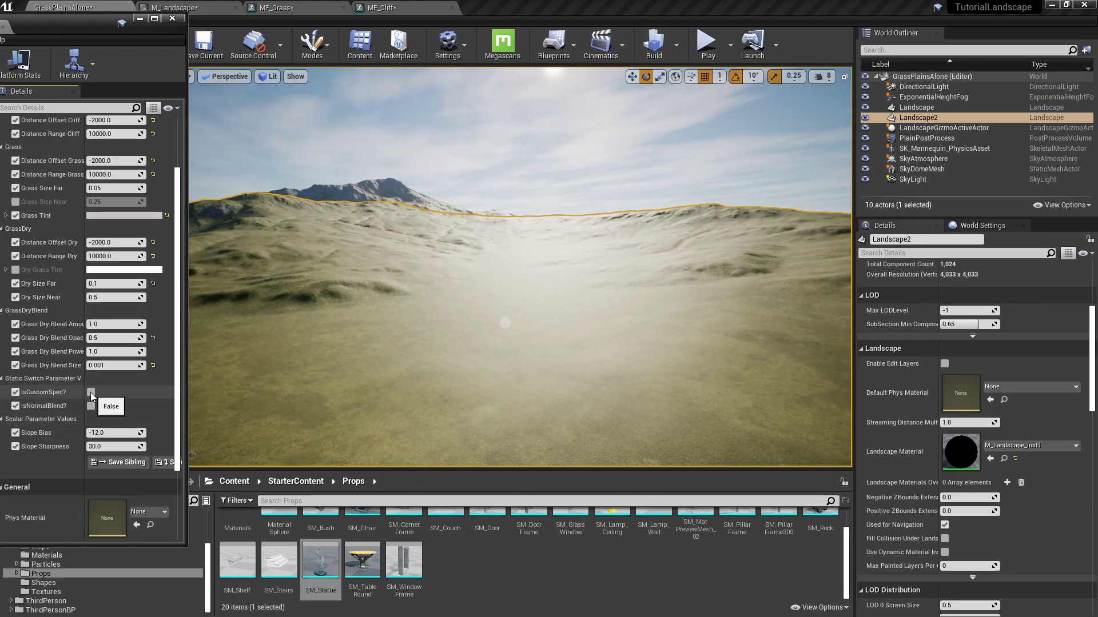
left_click(91, 392)
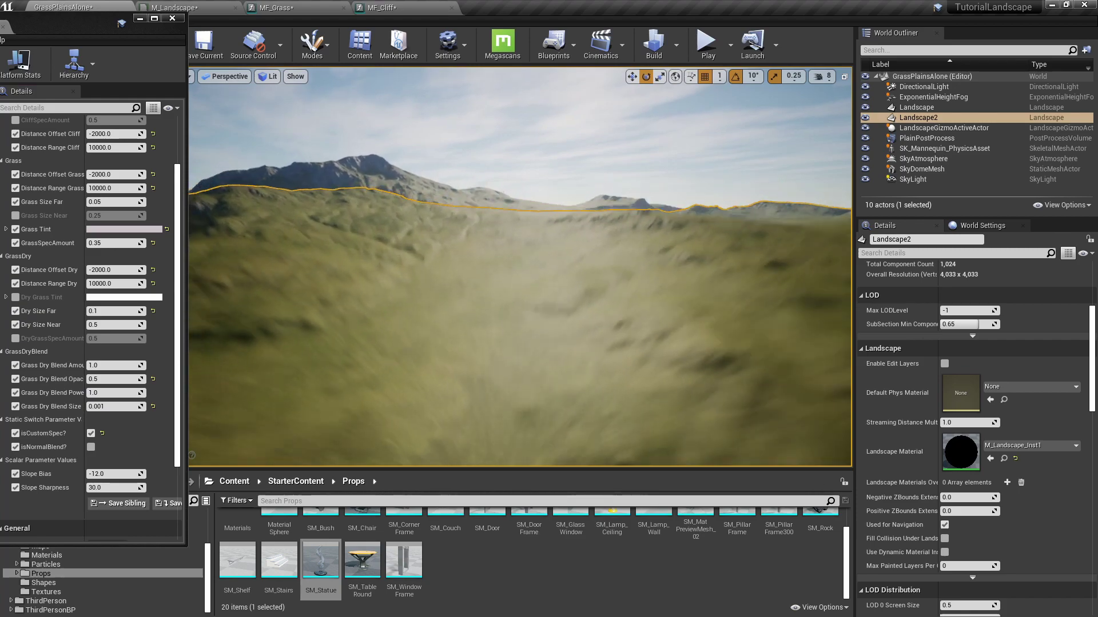
Fly to the rocky ridges and compare the slopes with isCustomSpec? off and on again.
right_click_drag(519, 267, 451, 318)
key("w")
key("d")
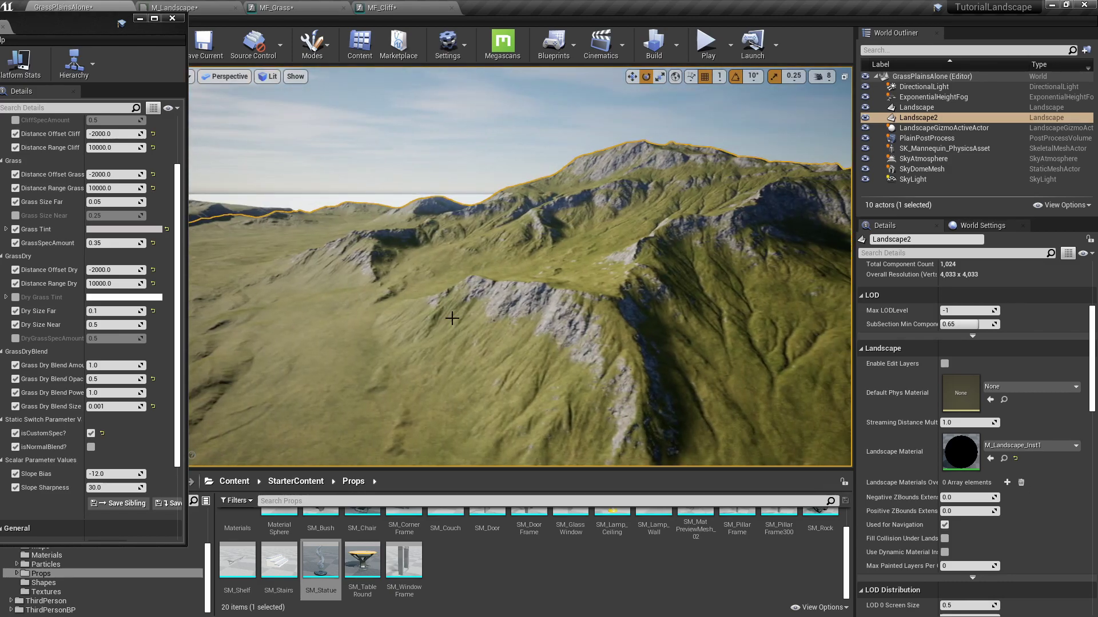
left_click(91, 434)
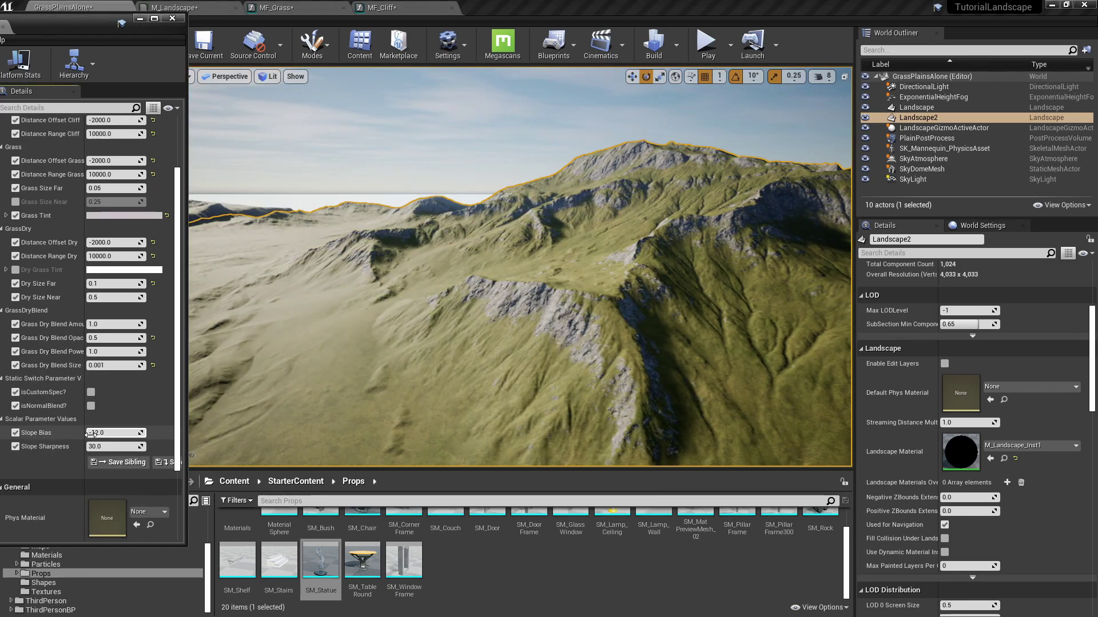
left_click(90, 392)
Fly over the grassy valley and compare its shine with isCustomSpec? disabled and re-enabled.
key("w")
right_click_drag(575, 259, 320, 267)
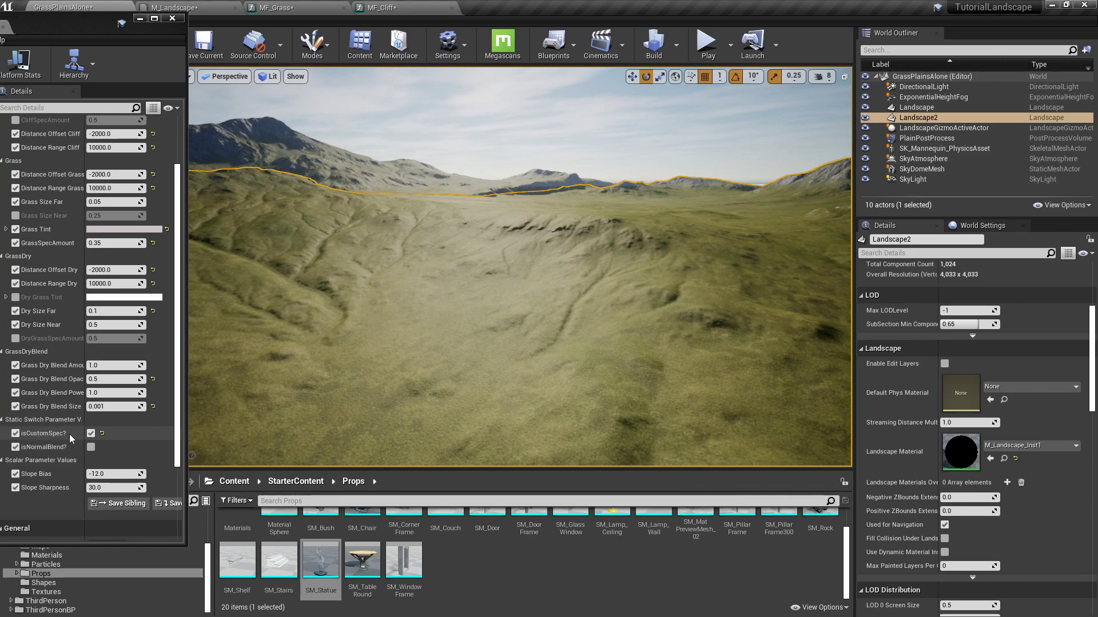
left_click(91, 433)
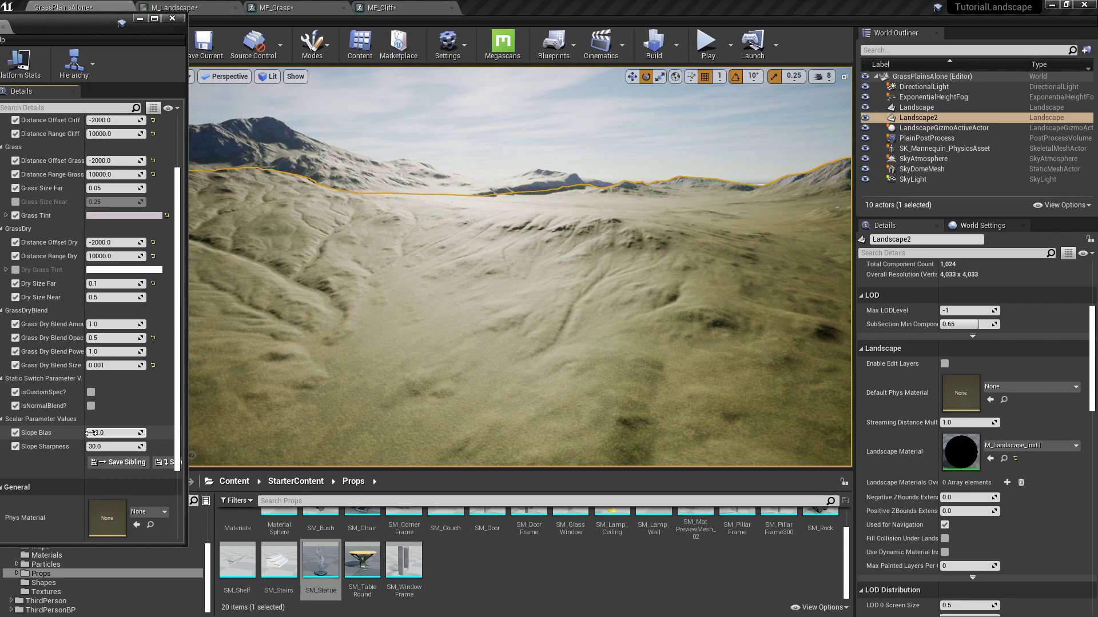
left_click(91, 393)
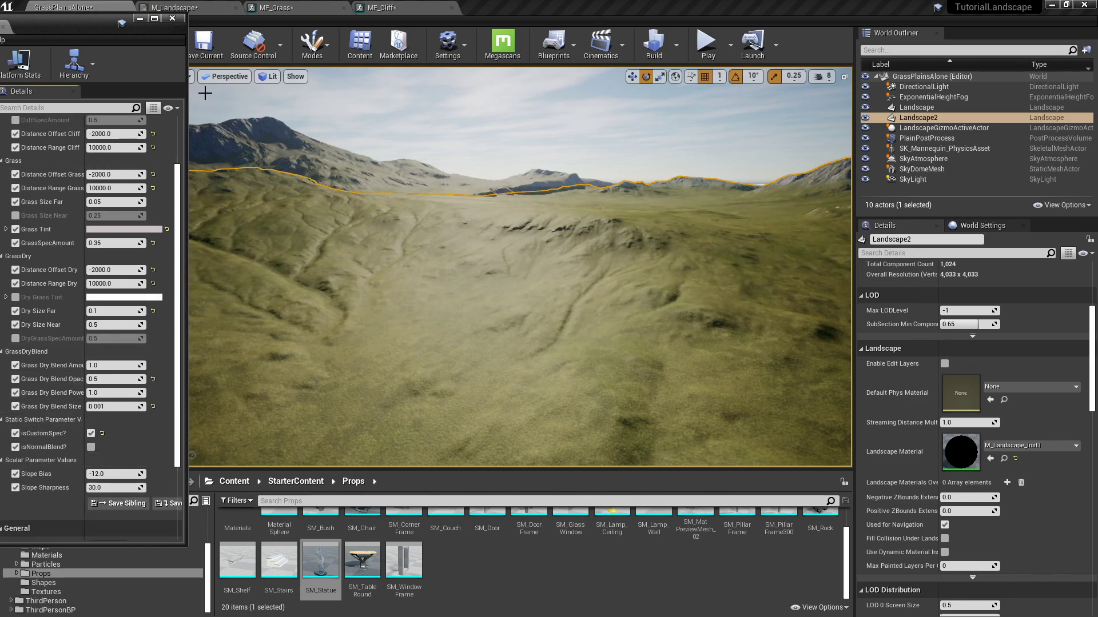
Open MF_Grass from M_Landscape and examine the isCustomSpec? switch in the dry grass network.
left_click(209, 7)
right_click_drag(411, 266, 507, 206)
left_click(555, 221)
double_click(573, 119)
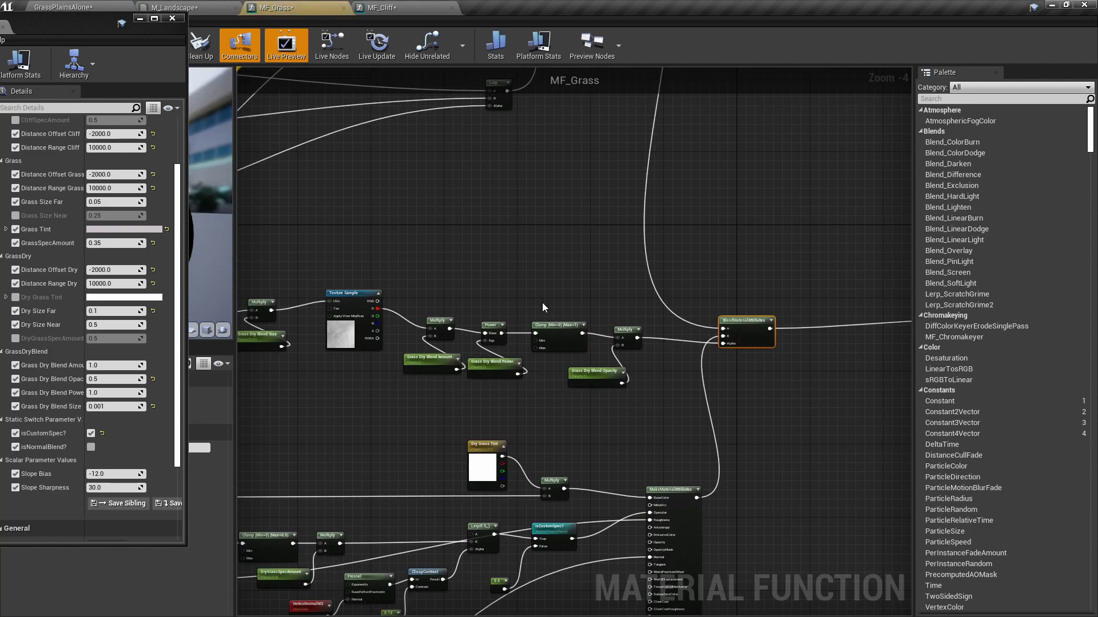
scroll(557, 404, "down", 9)
scroll(556, 403, "up", 6)
left_click(684, 239)
scroll(676, 449, "down", 4)
right_click_drag(677, 449, 612, 149)
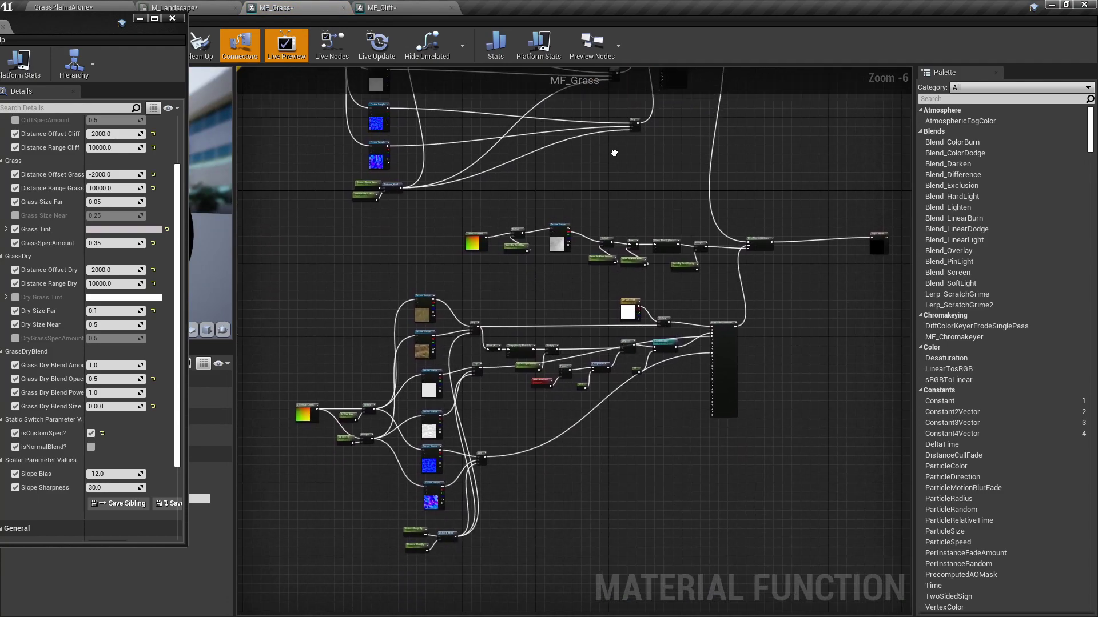
scroll(672, 300, "up", 2)
left_click(652, 370)
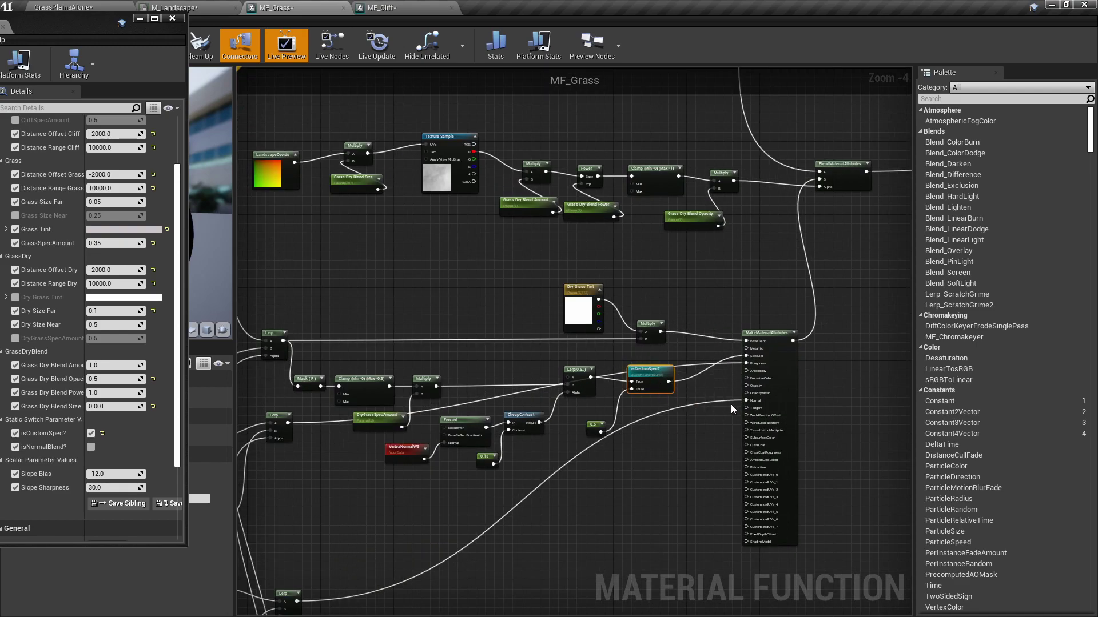
Examine the GrassSpecAmount chain and its isCustomSpec? switch in the main grass network of MF_Grass.
scroll(667, 364, "down", 4)
right_click_drag(623, 250, 626, 379)
scroll(605, 241, "up", 5)
right_click_drag(649, 130, 649, 204)
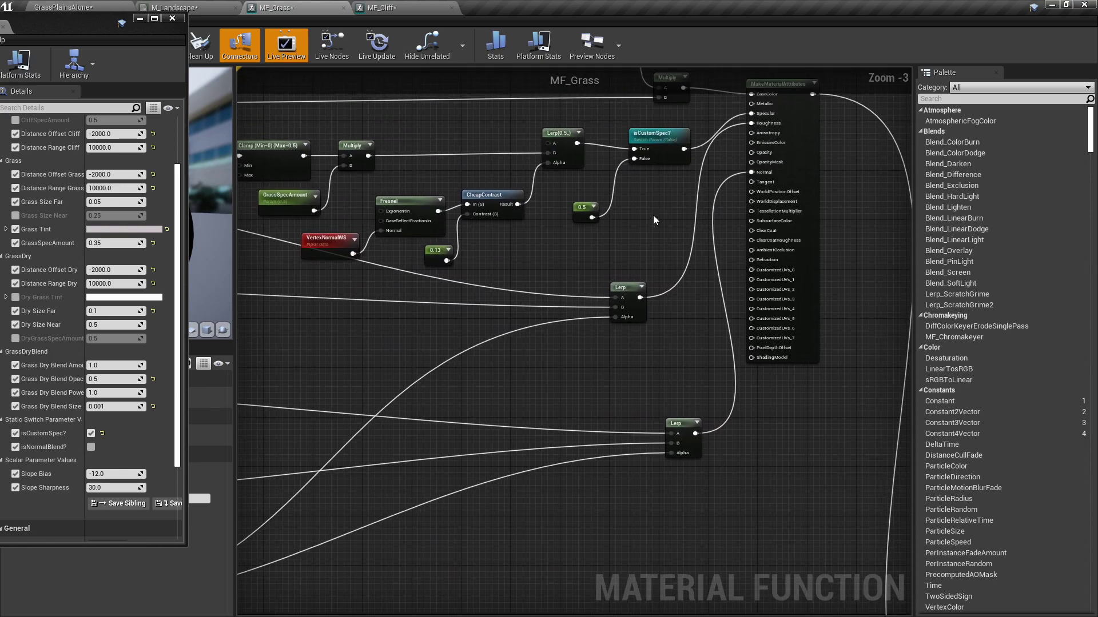
scroll(711, 318, "down", 3)
right_click_drag(720, 583, 649, 326)
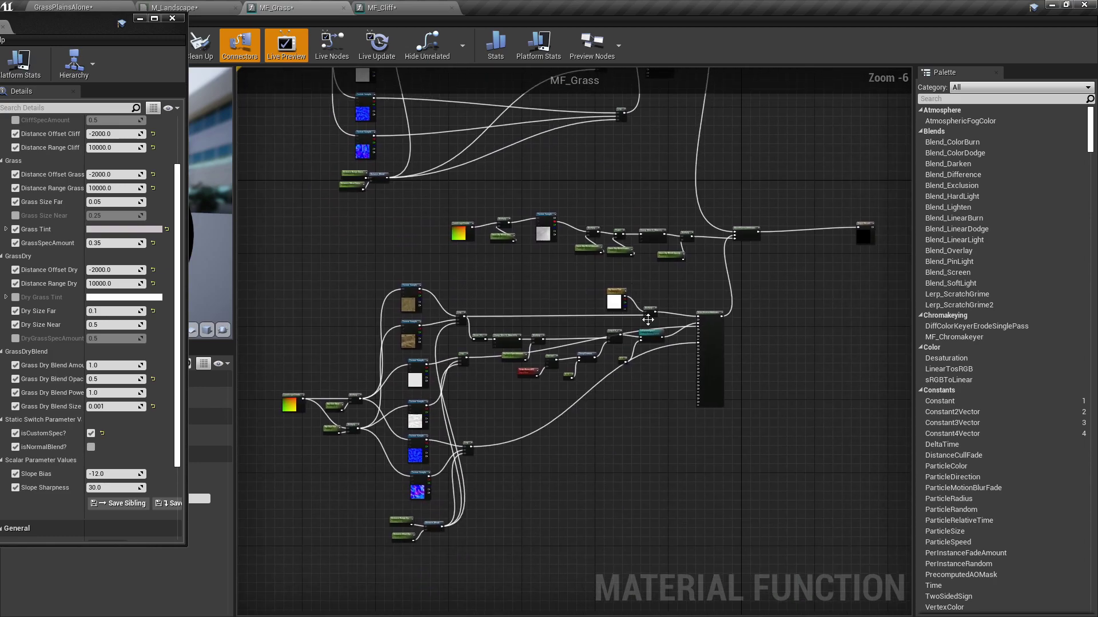
right_click_drag(619, 249, 620, 253)
Inspect the isCustomSpec? switch feeding Specular in MF_Cliff.
left_click(416, 7)
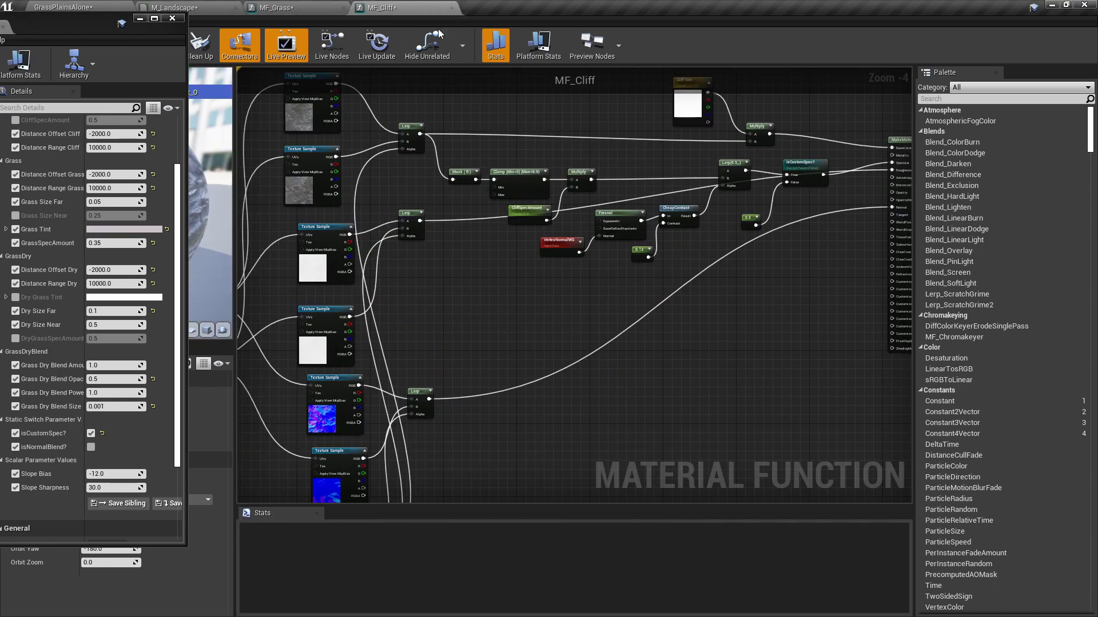
scroll(610, 254, "up", 4)
left_click(610, 253)
scroll(680, 232, "down", 3)
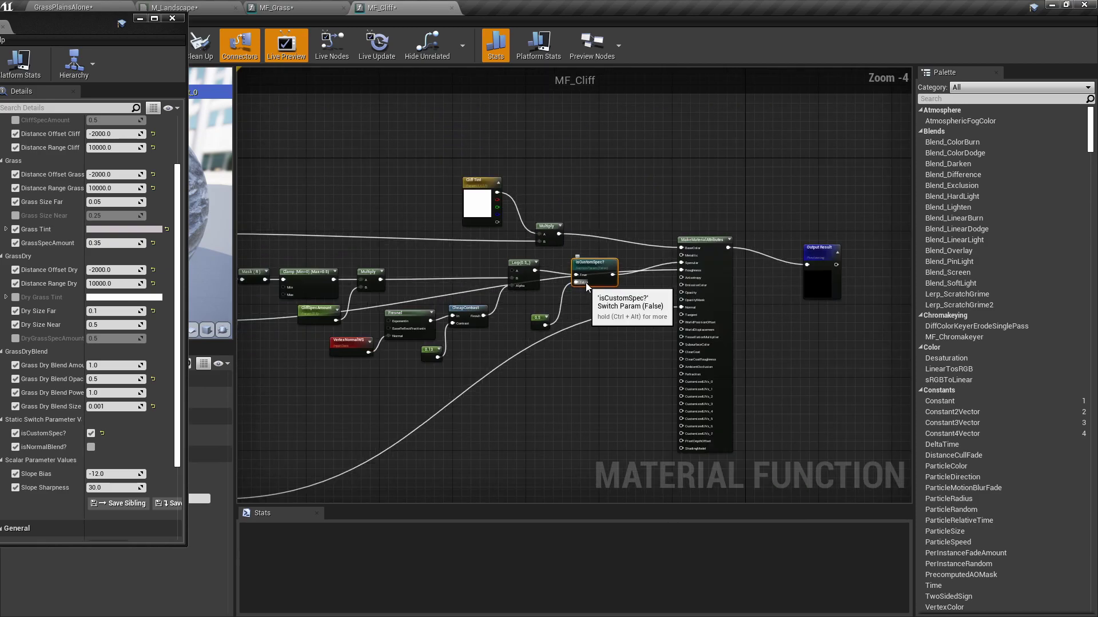
Review how MF_Grass and MF_Cliff feed the blend network in M_Landscape.
left_click(203, 7)
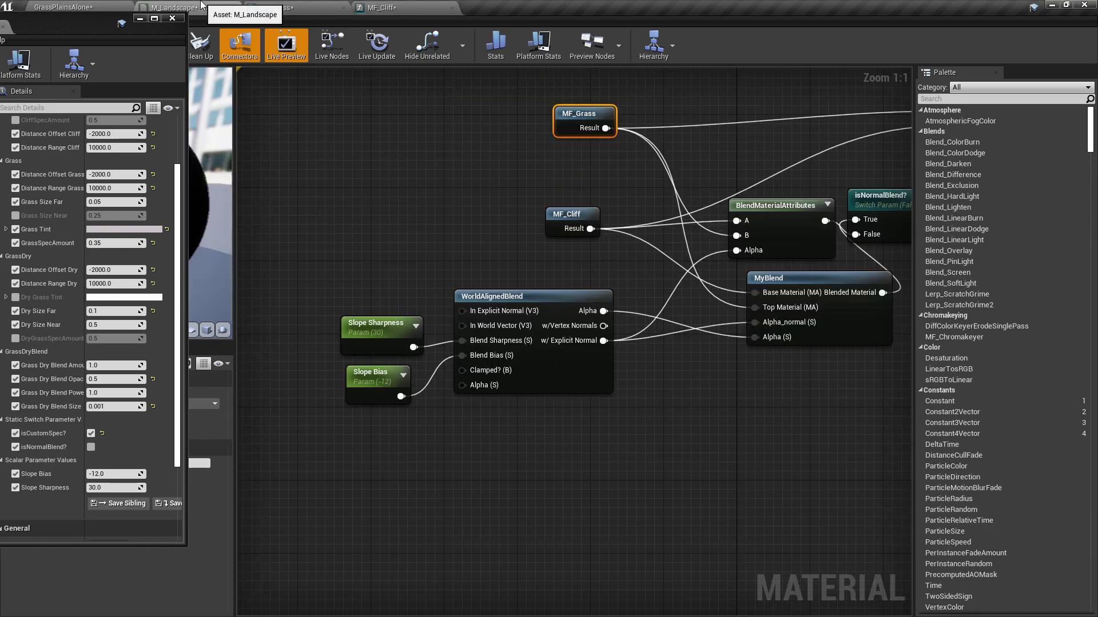
scroll(548, 364, "down", 6)
left_click_drag(770, 462, 392, 183)
left_click(392, 182)
right_click_drag(377, 199, 426, 193)
Return to the GrassPlainsAlone level and check the landscape with isCustomSpec? turned off and back on.
left_click(111, 6)
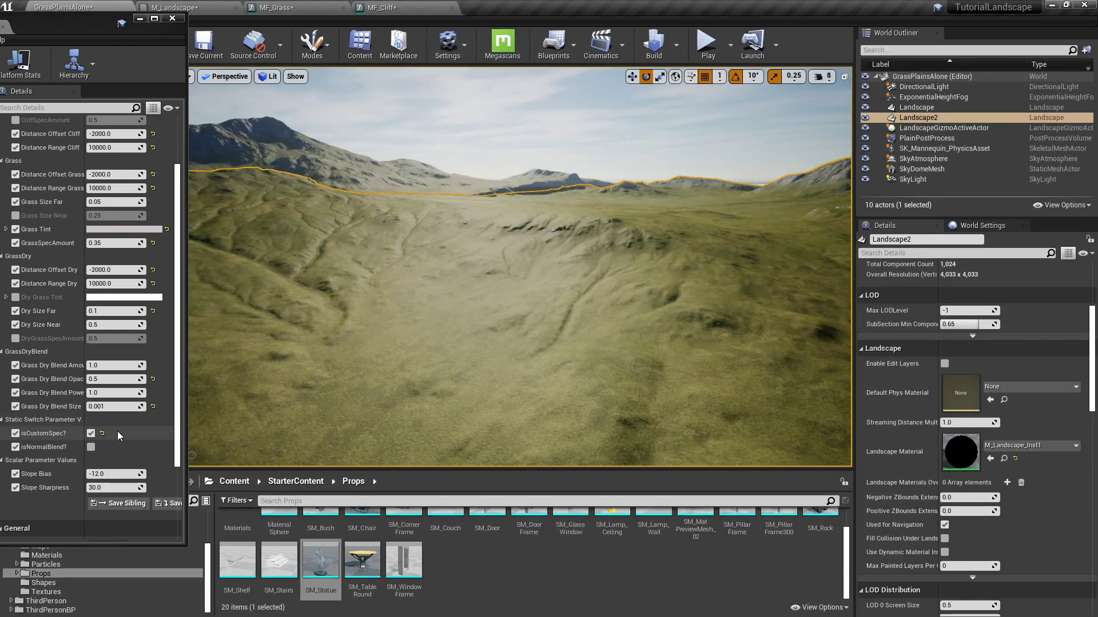
left_click(91, 434)
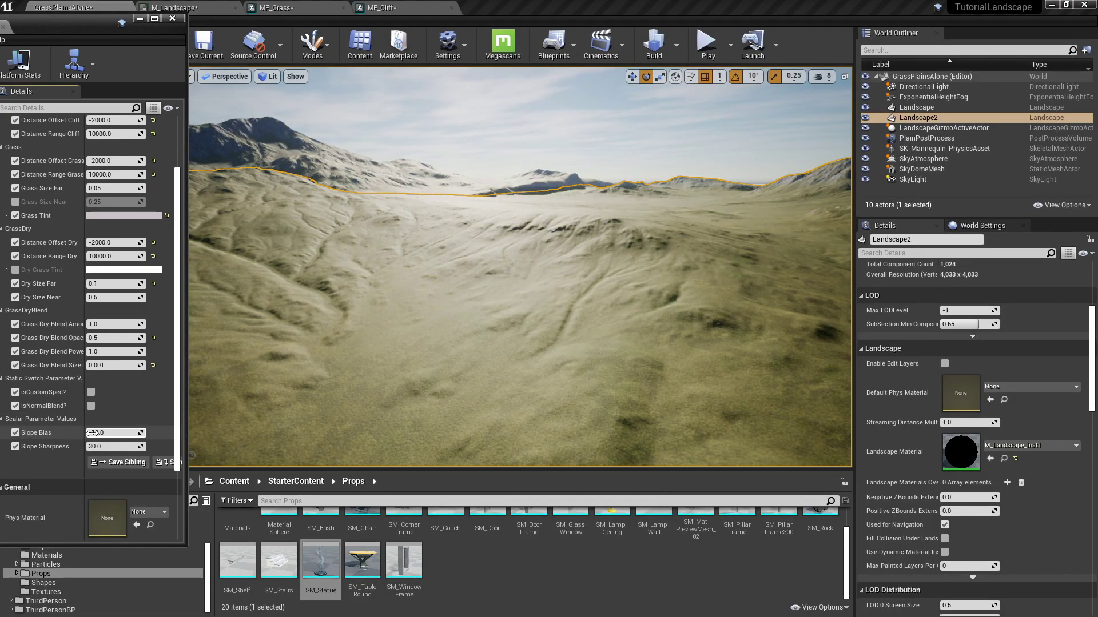
left_click(91, 393)
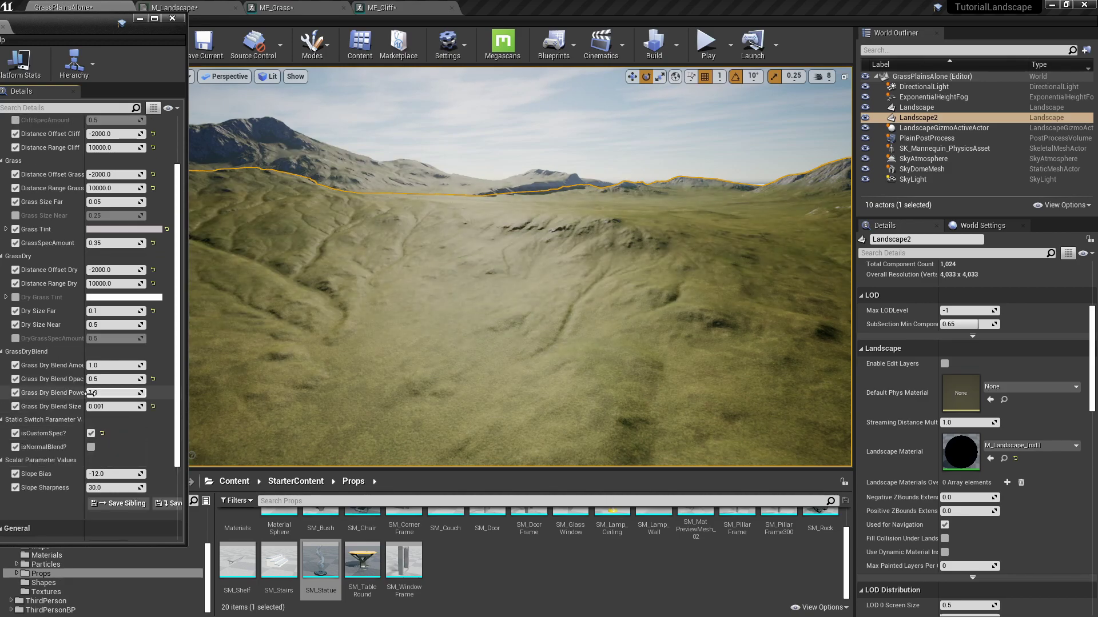